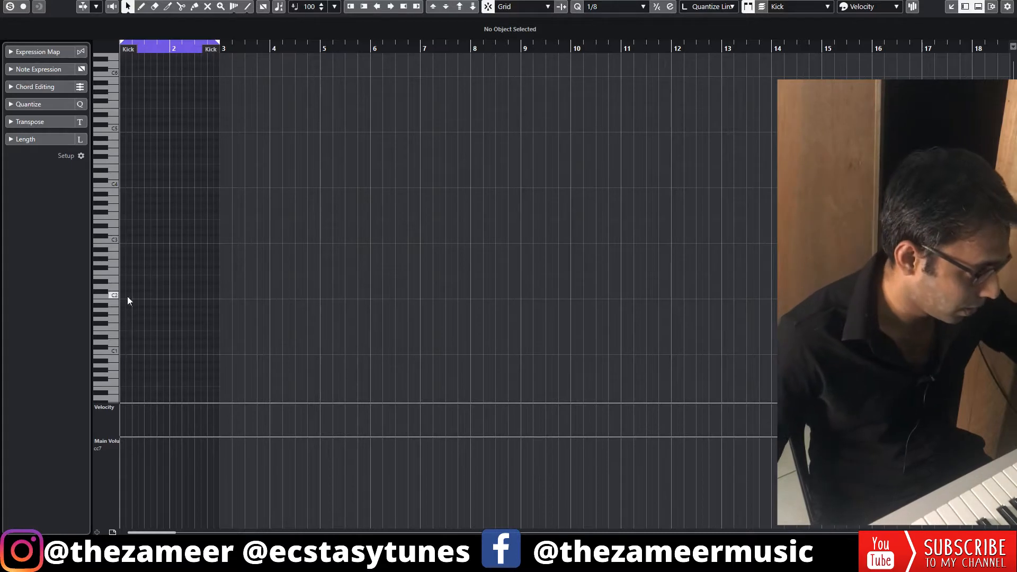
Place C3 kick notes of eighth-note length at 1.1.1 and 1.3.3 in the Kick part
left_click(126, 241)
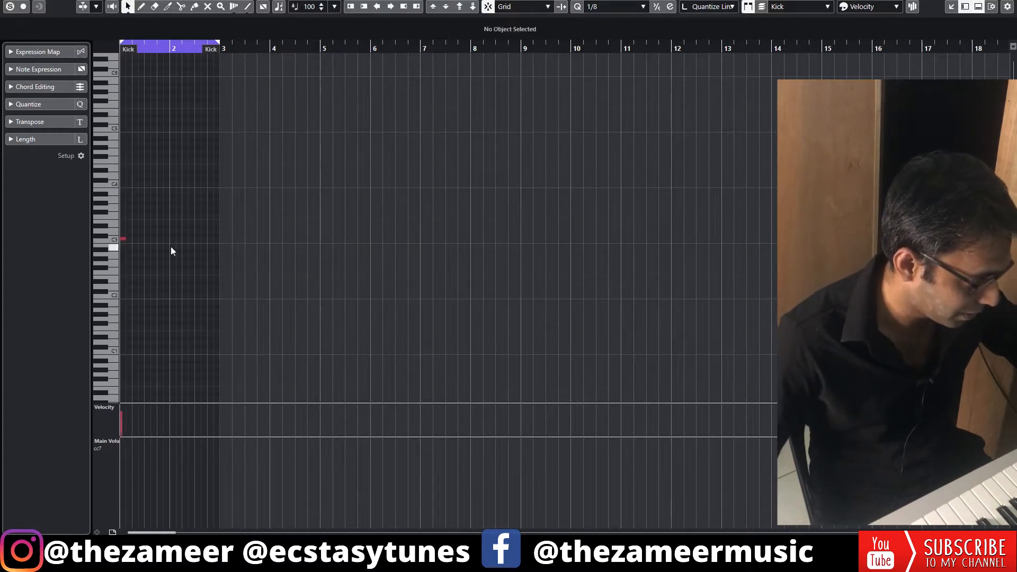
key("F2")
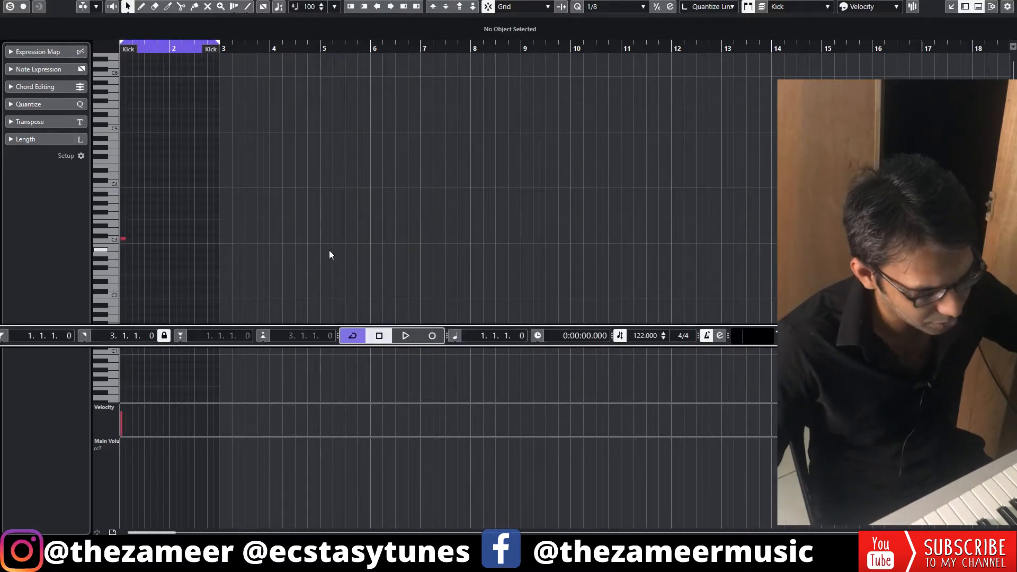
key("F2")
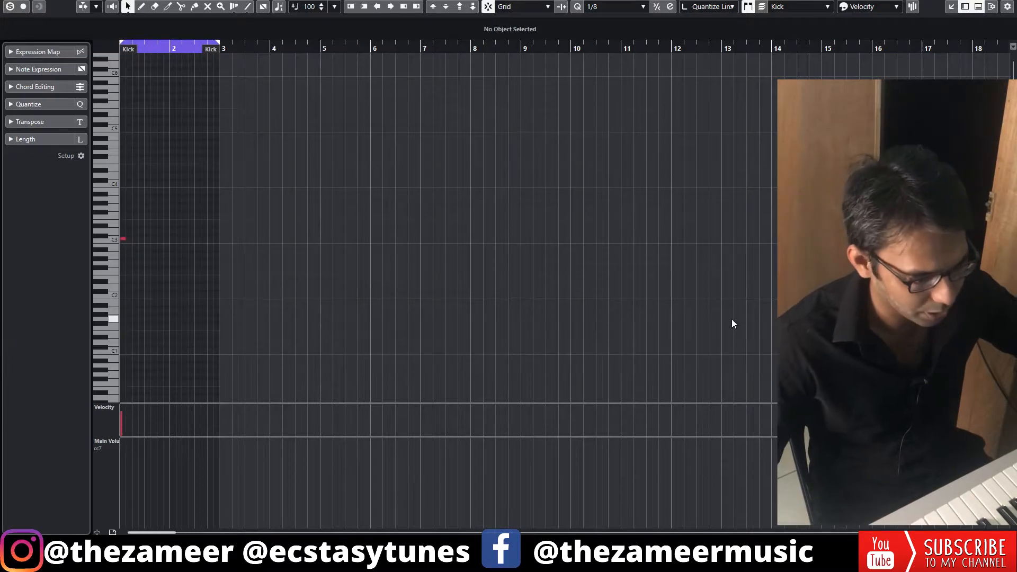
scroll(355, 227, "up", 5)
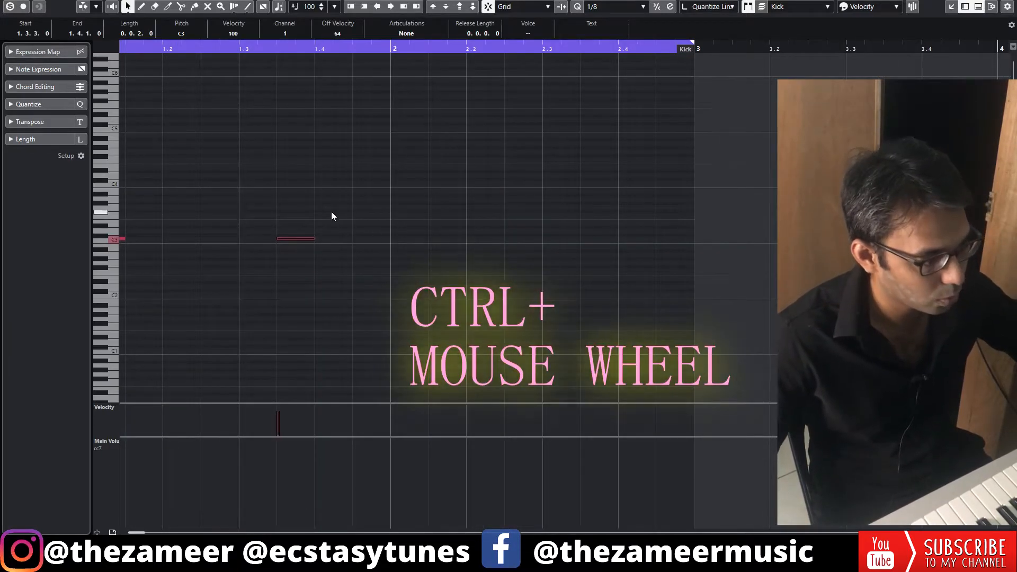
scroll(331, 211, "right", 4)
scroll(332, 212, "left", 1)
scroll(331, 211, "up", 3)
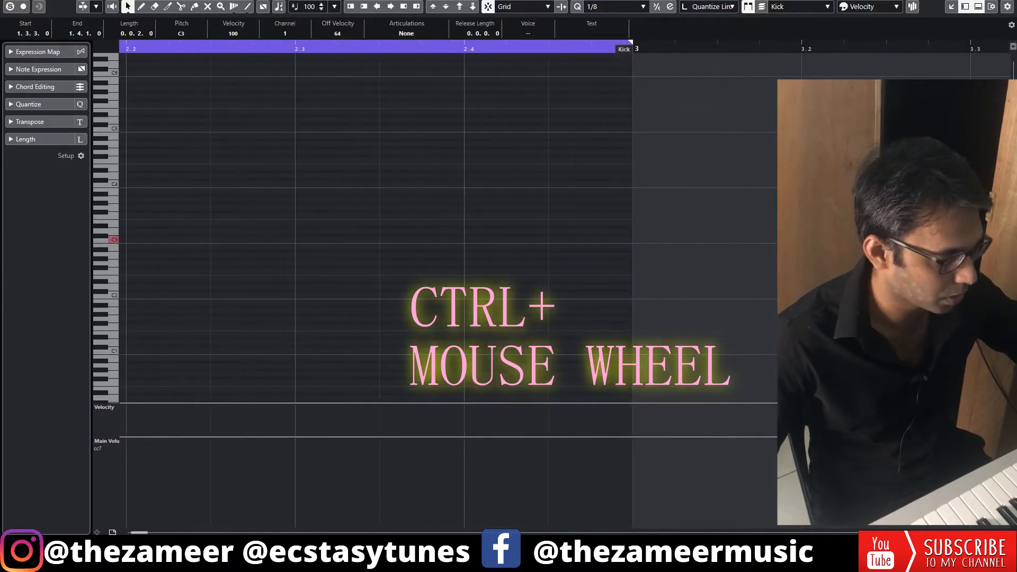
scroll(448, 228, "left", 5)
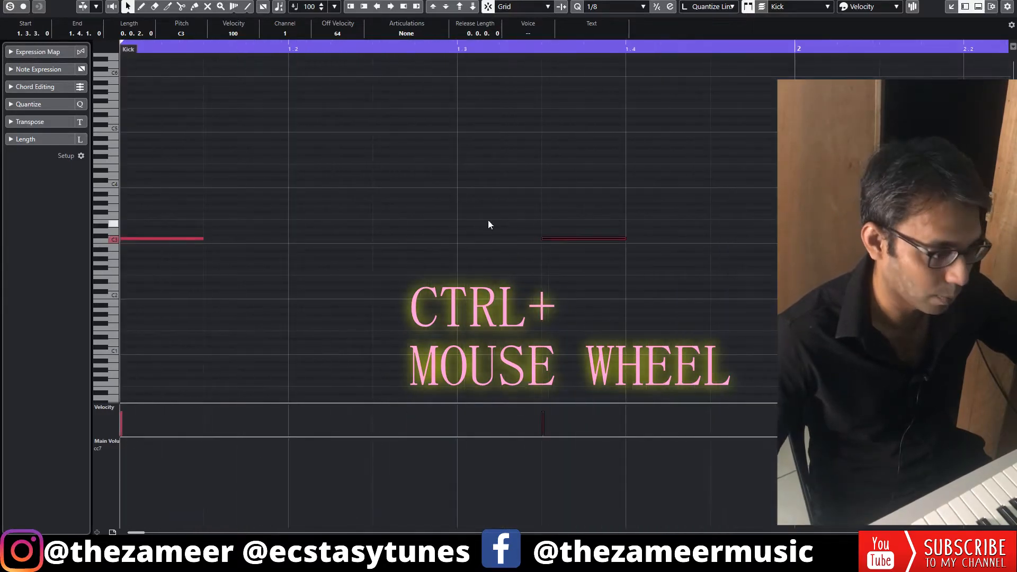
scroll(441, 191, "down", 2)
left_click(424, 277)
left_click_drag(414, 226, 154, 276)
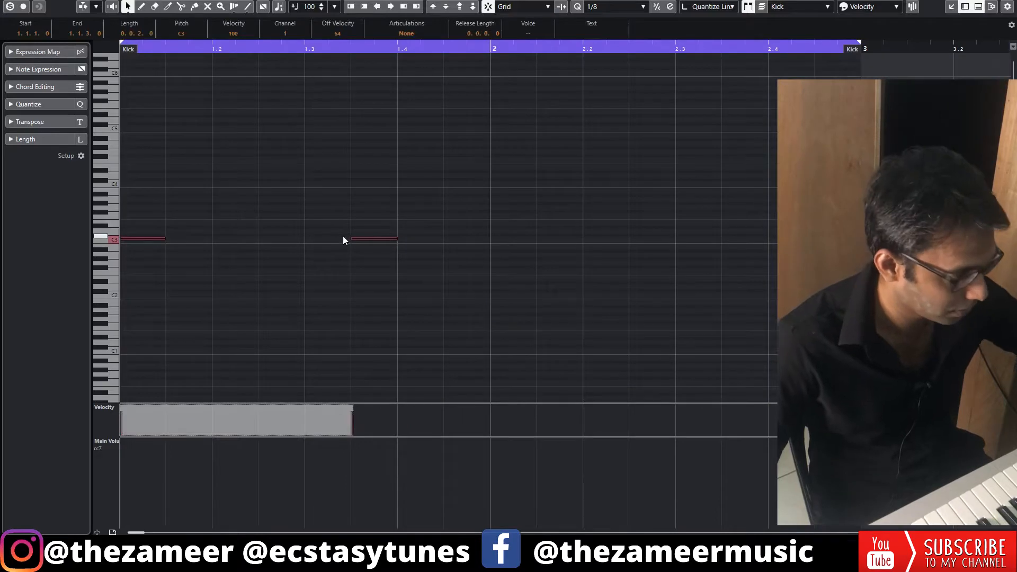
Add C3 kick notes at 1.4.3 and 2.1.1, and raise the velocity of the kick notes to 127
key("space")
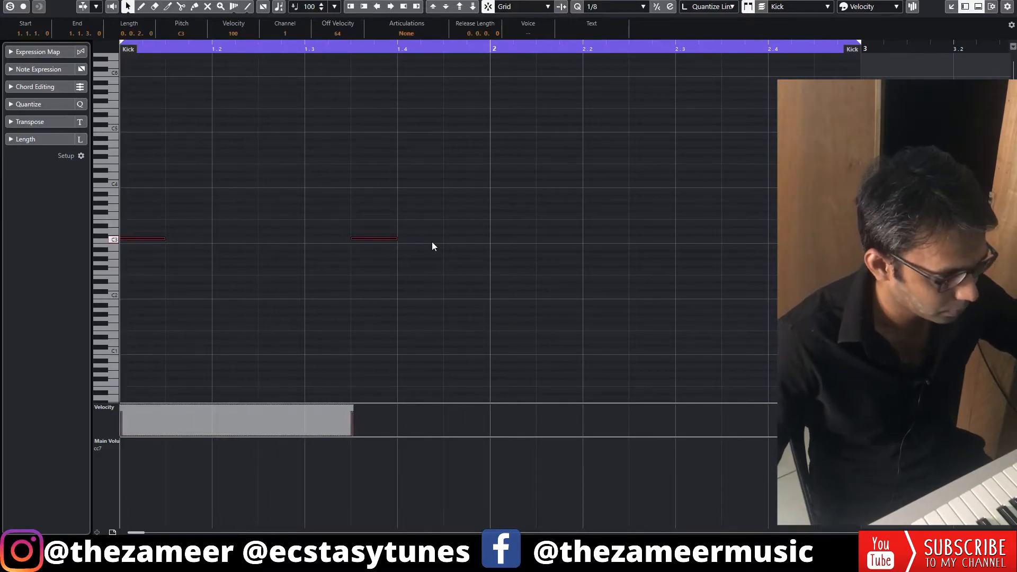
left_click(464, 239, "alt")
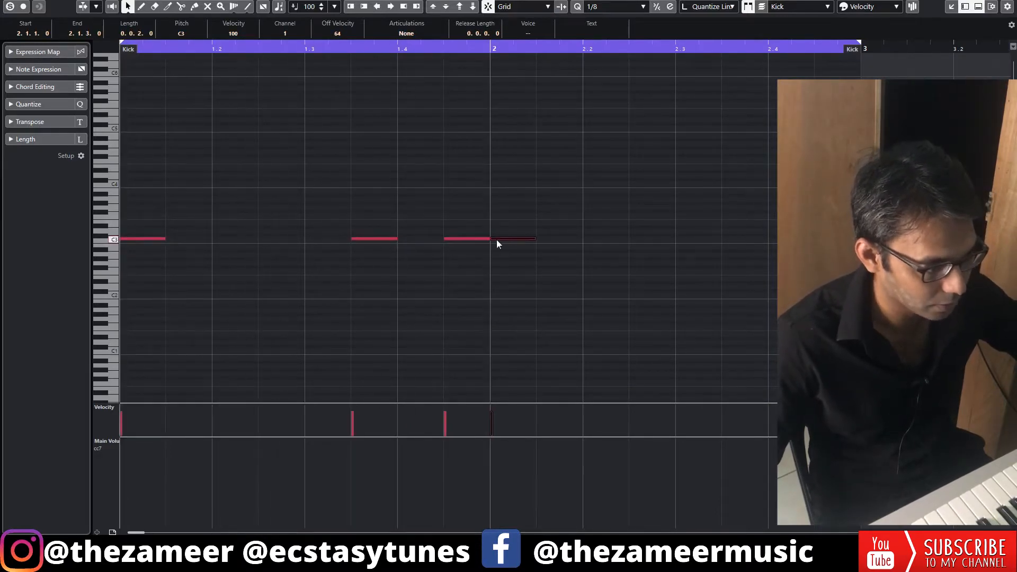
left_click_drag(515, 411, 121, 406)
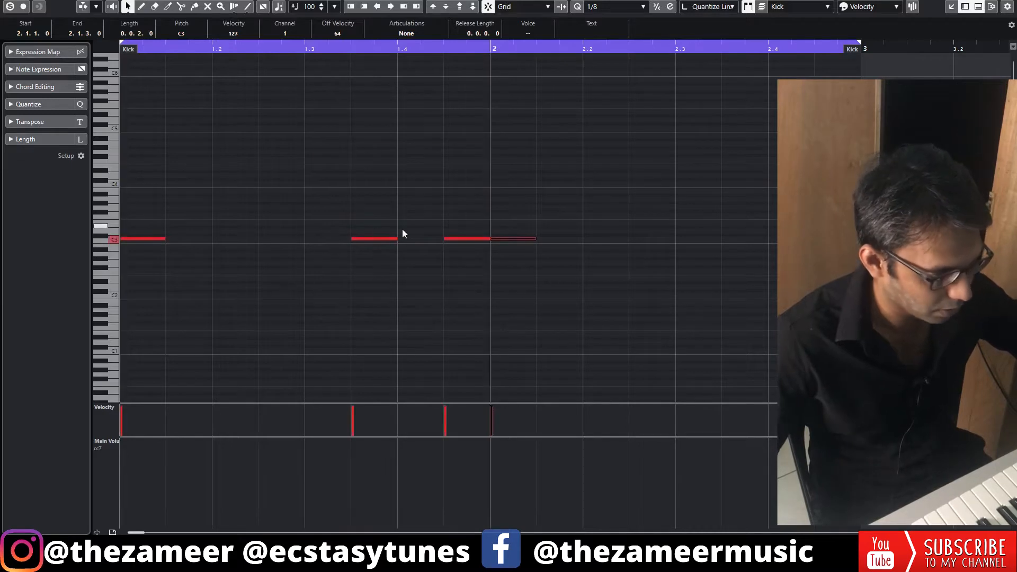
left_click(524, 205)
key("space")
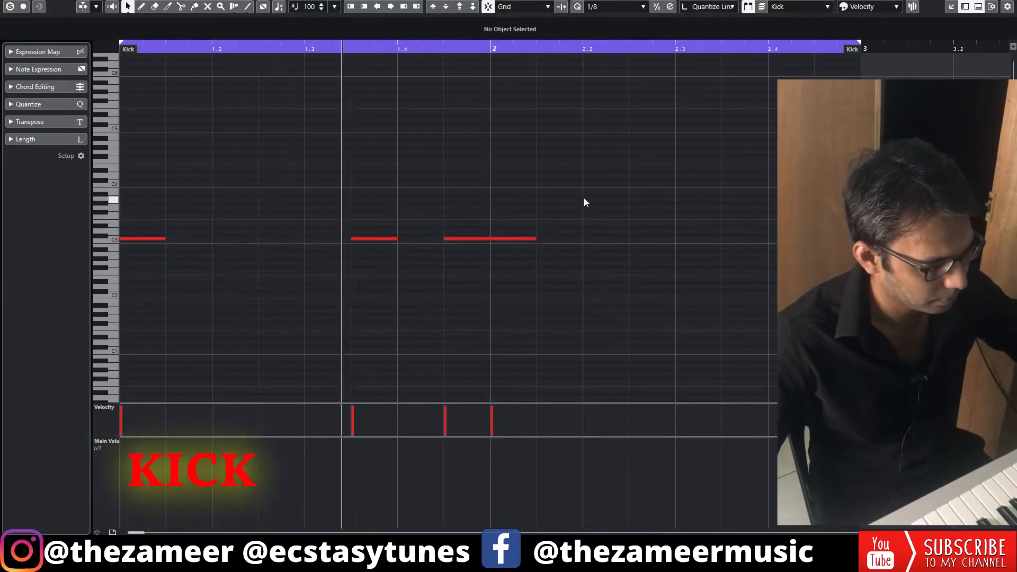
Add C3 kick notes at 2.3.3 and 2.4.3 and raise their velocities to the maximum
left_click(752, 239)
left_click(829, 239, "alt")
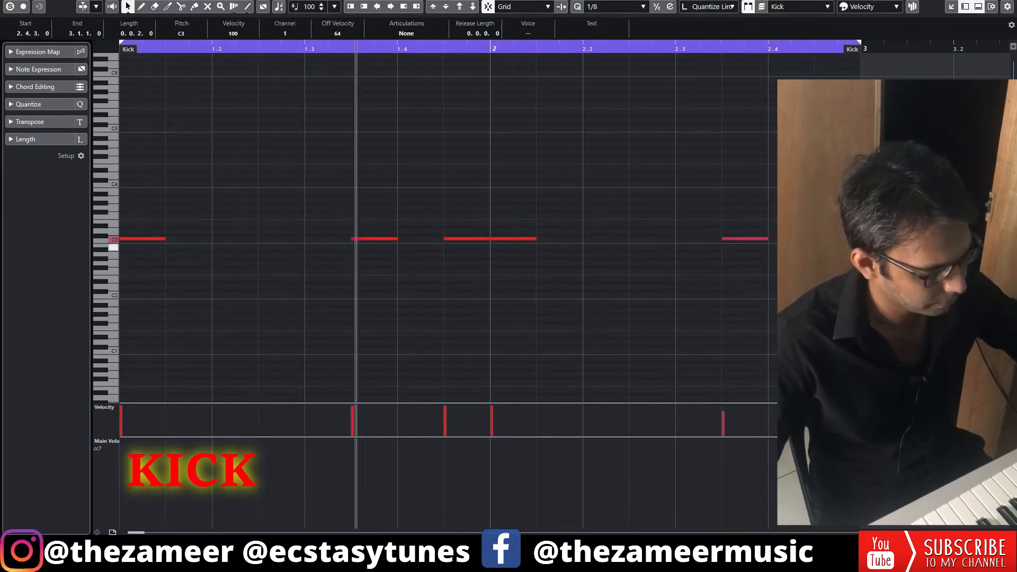
left_click(722, 407)
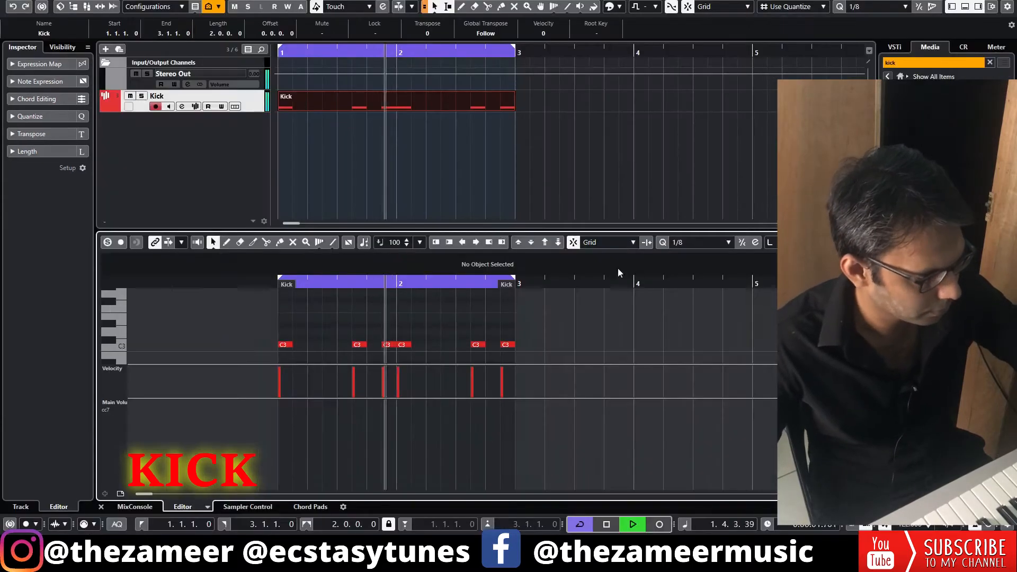
Copy the two-bar Kick part to bar 3 and extend the loop range to bar 5
key("Return")
left_click(497, 143)
left_click_drag(415, 103, 653, 106)
left_click(673, 128)
left_click_drag(514, 49, 749, 69)
key("space")
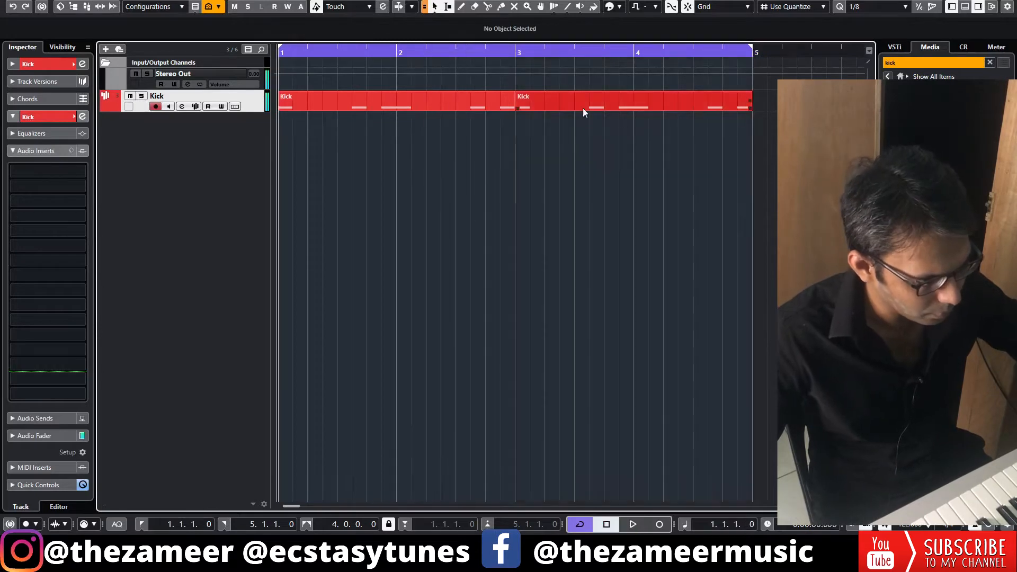
Add C3 kick notes at 4.2.3 and 4.4.1 to the second Kick part and play back the pattern
left_click(582, 108)
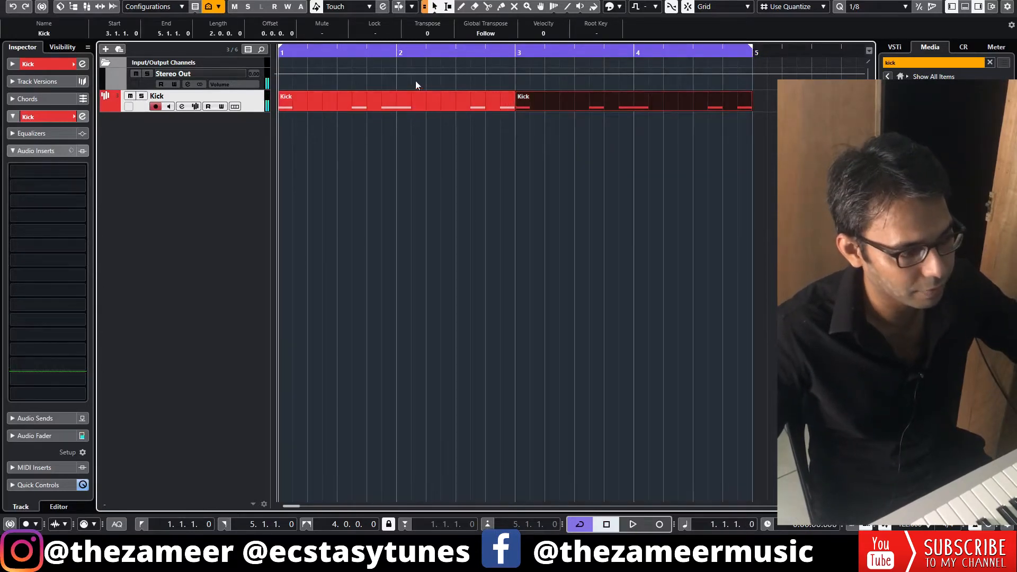
double_click(634, 101)
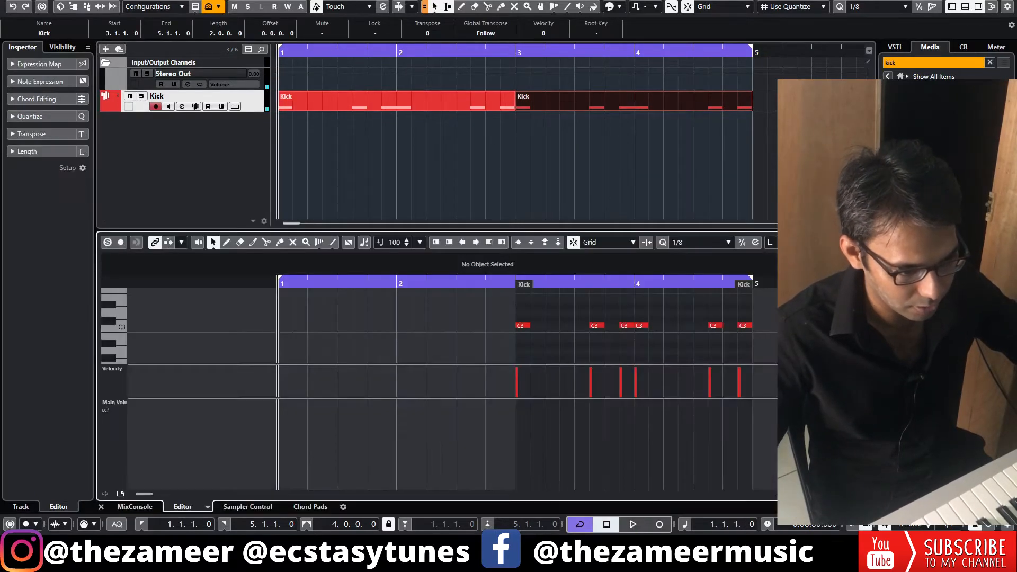
key("Return")
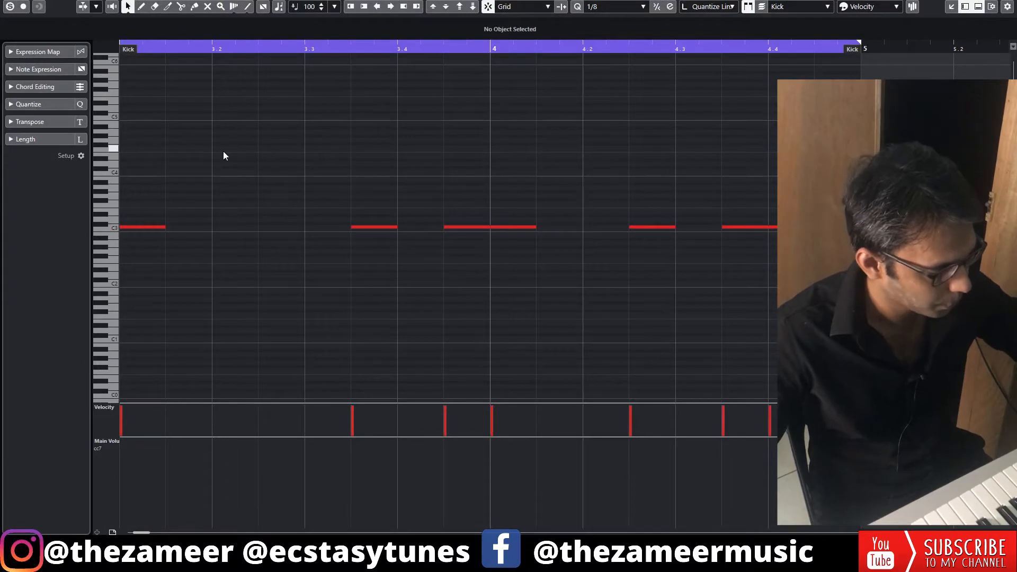
key("space")
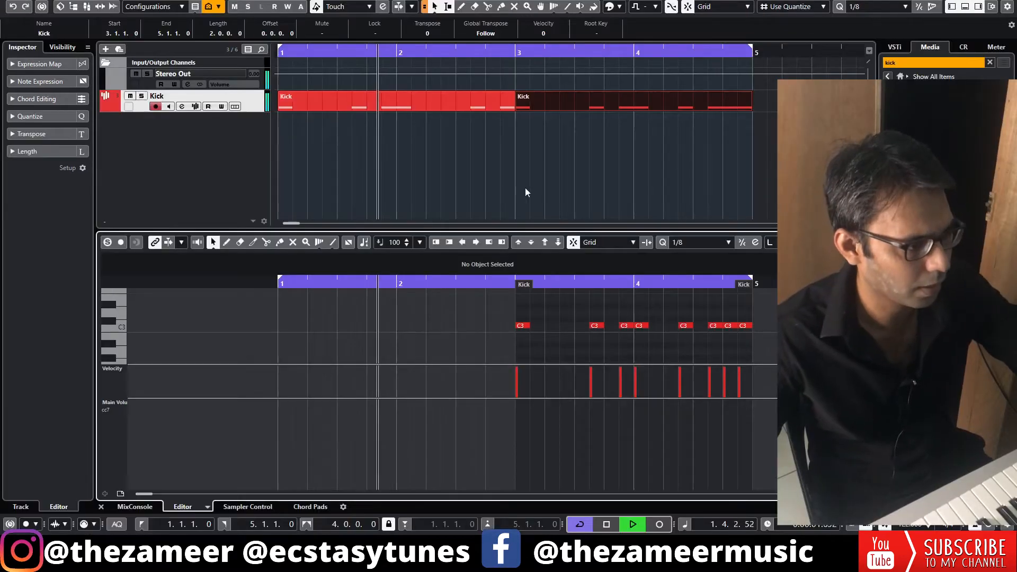
key("Return")
key("space")
left_click(655, 170)
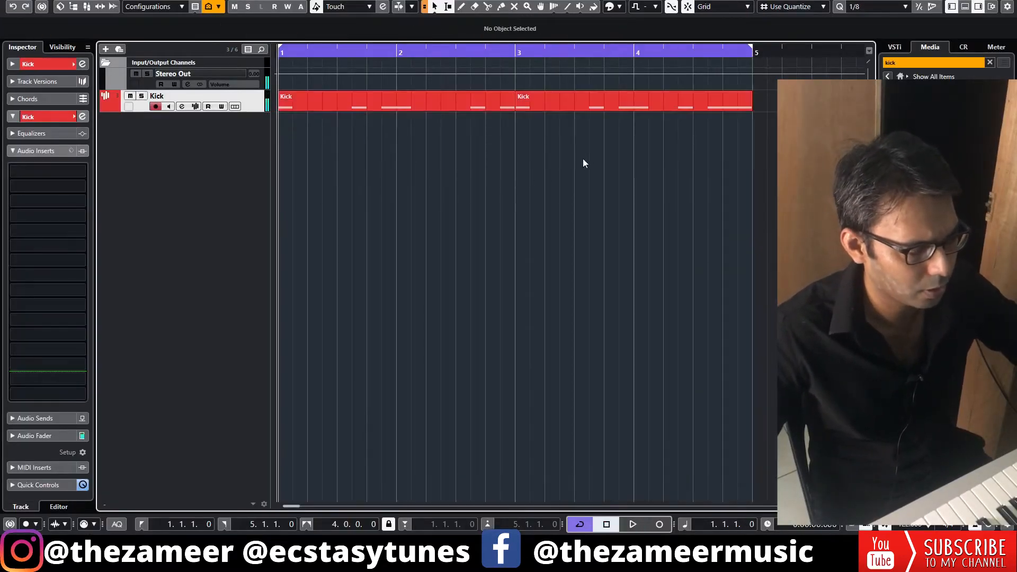
Duplicate both Kick parts to bar 5 and extend the loop range to bar 9
key("g")
key("g")
left_click_drag(597, 89, 266, 109)
key("ctrl+d")
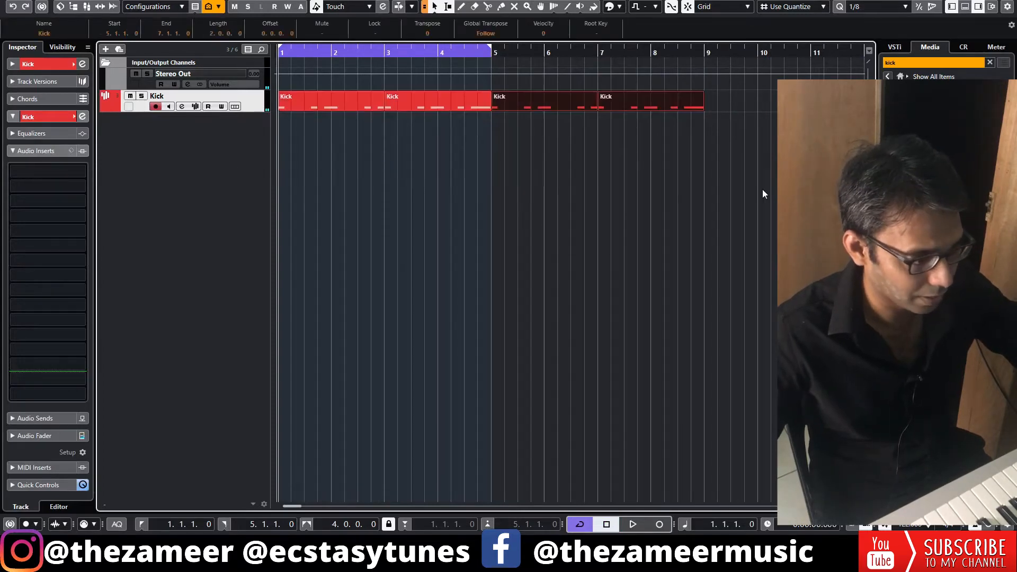
left_click_drag(491, 51, 703, 63)
In the last Kick part, set quantize to 1/16 and rework the final beat with hits on 8.4.1, 8.4.2 and 8.4.4
double_click(668, 107)
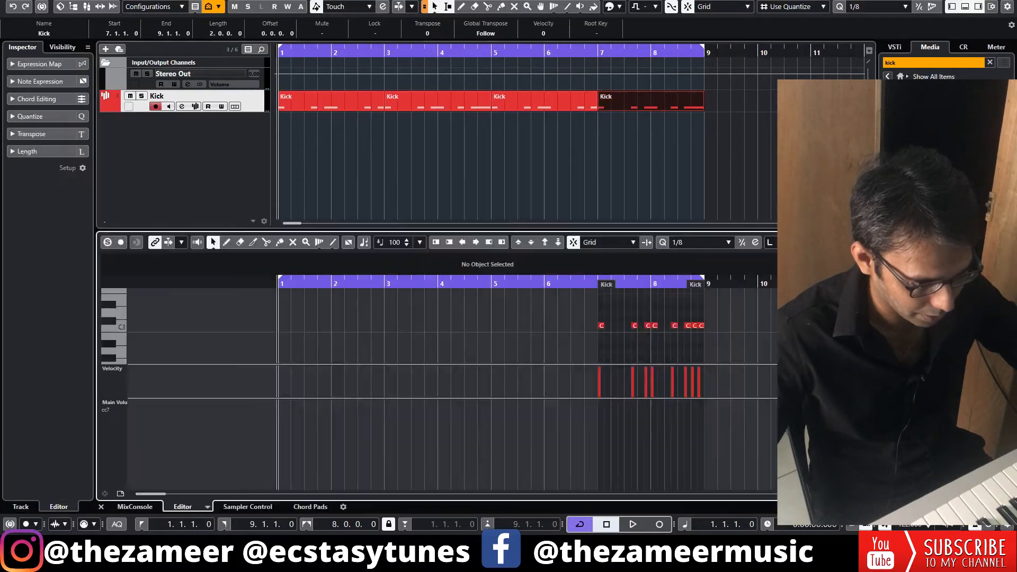
key("ctrl+e")
left_click(615, 6)
left_click(635, 68)
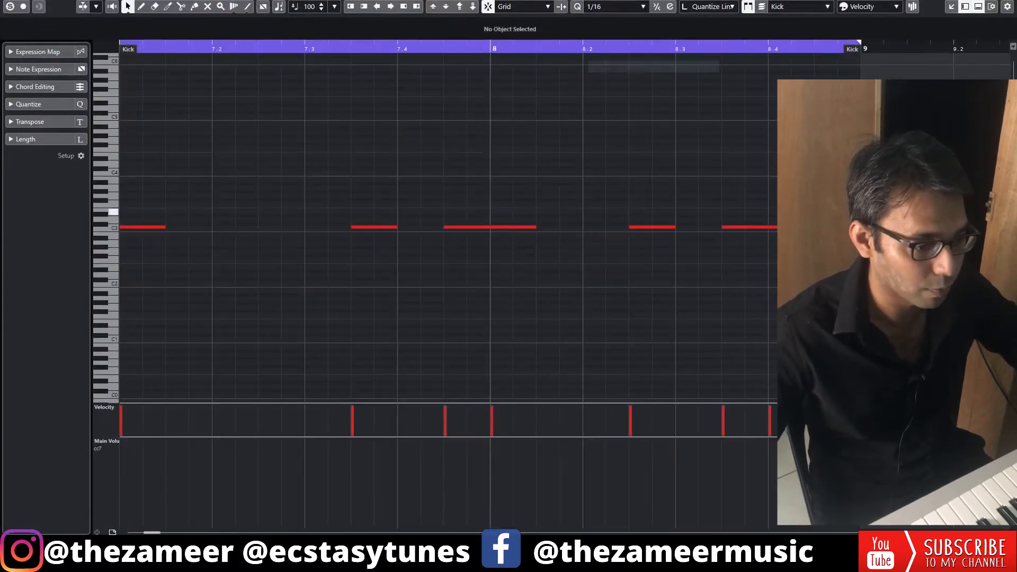
key("Left")
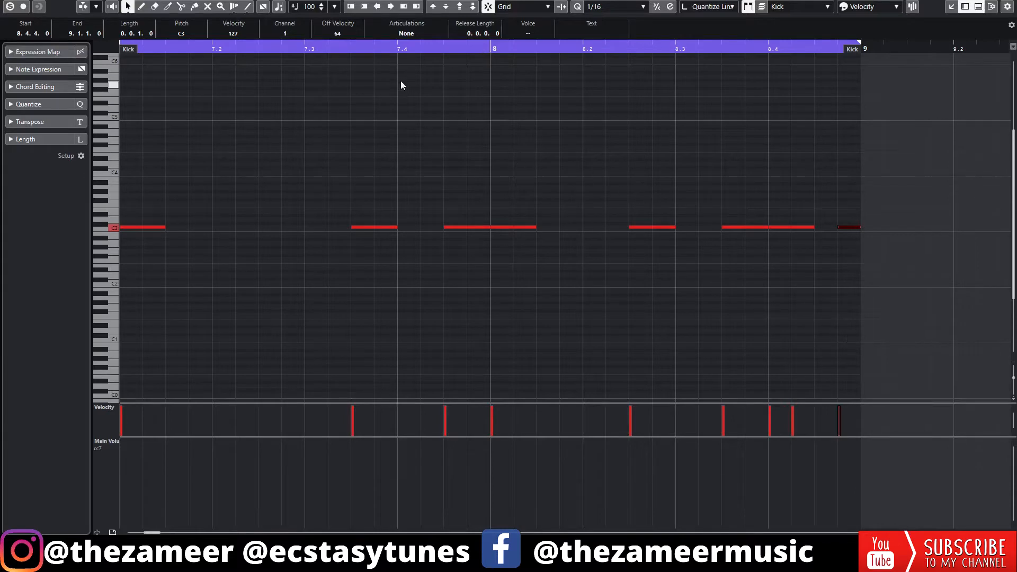
key("space")
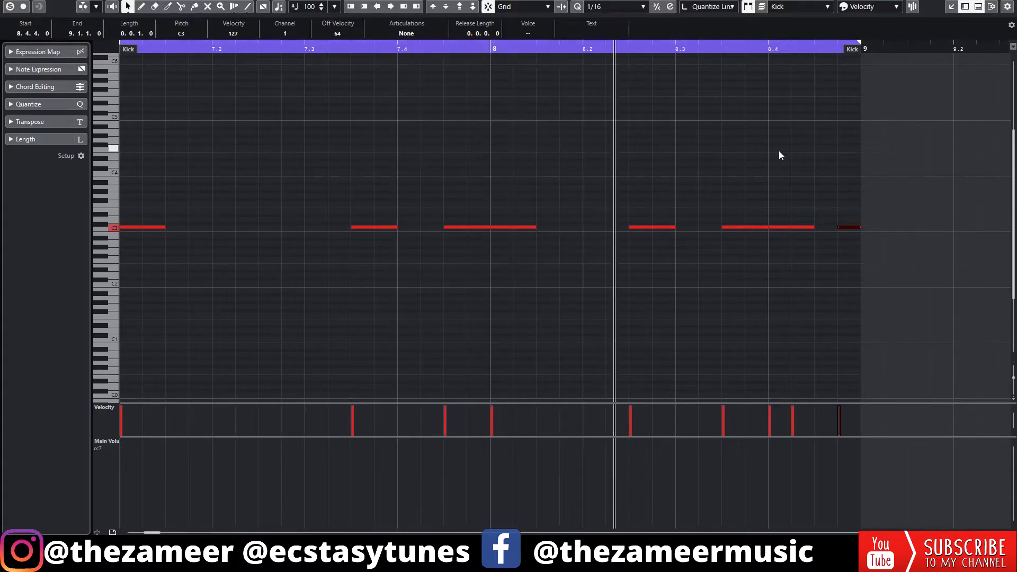
key("space")
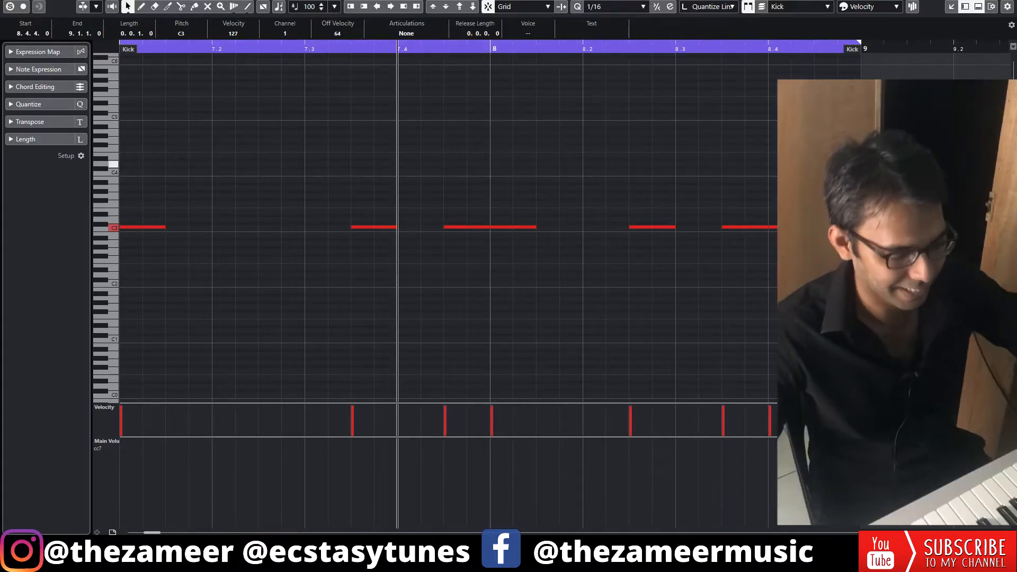
Set up a SNARE sampler track with 09 BBL SNARE.wav and shorten its part to end at bar 3
key("Return")
key("Return")
left_click(196, 160)
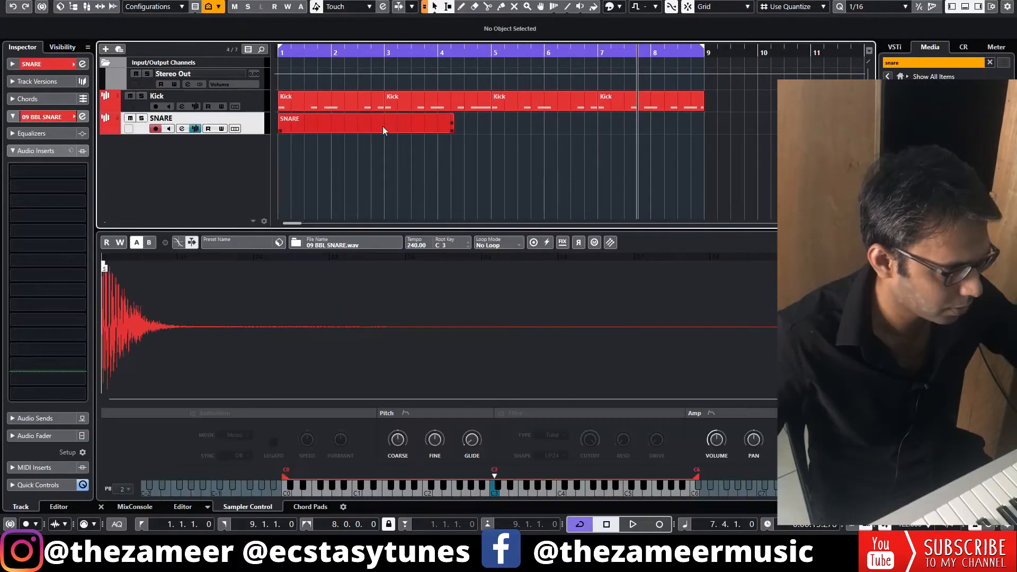
left_click(384, 127)
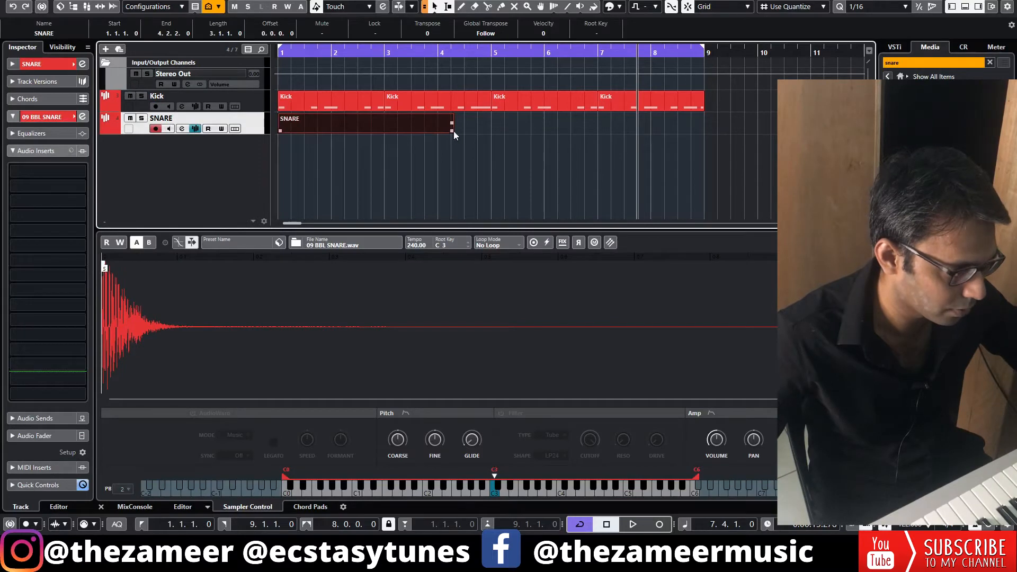
Place C3 snare notes at 1.3.1, 1.4.3, 1.4.4, 2.3.1, 2.3.4 and 2.4.1, with lower velocities on the ghost notes
key("Return")
left_click(313, 238)
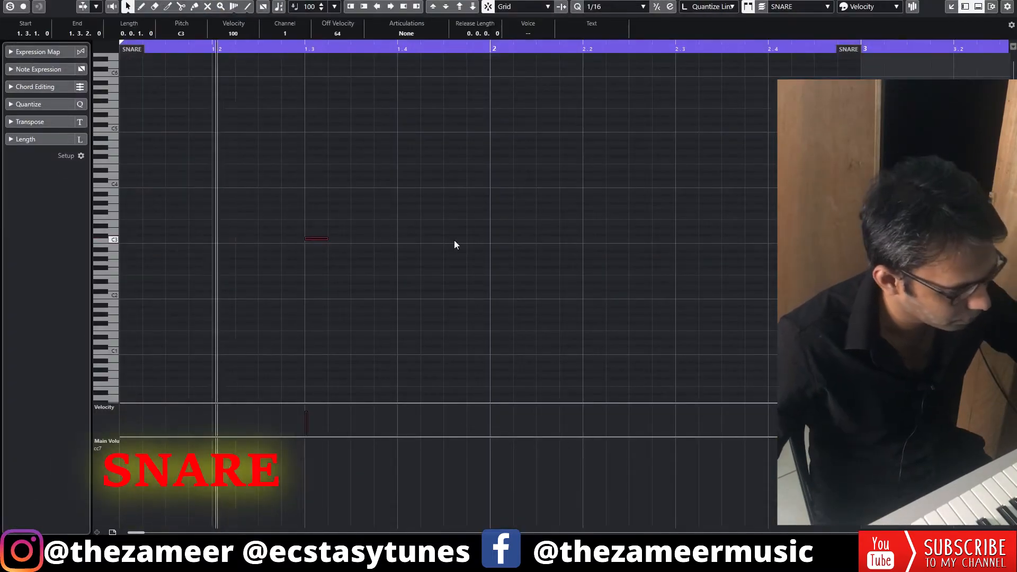
left_click(475, 239)
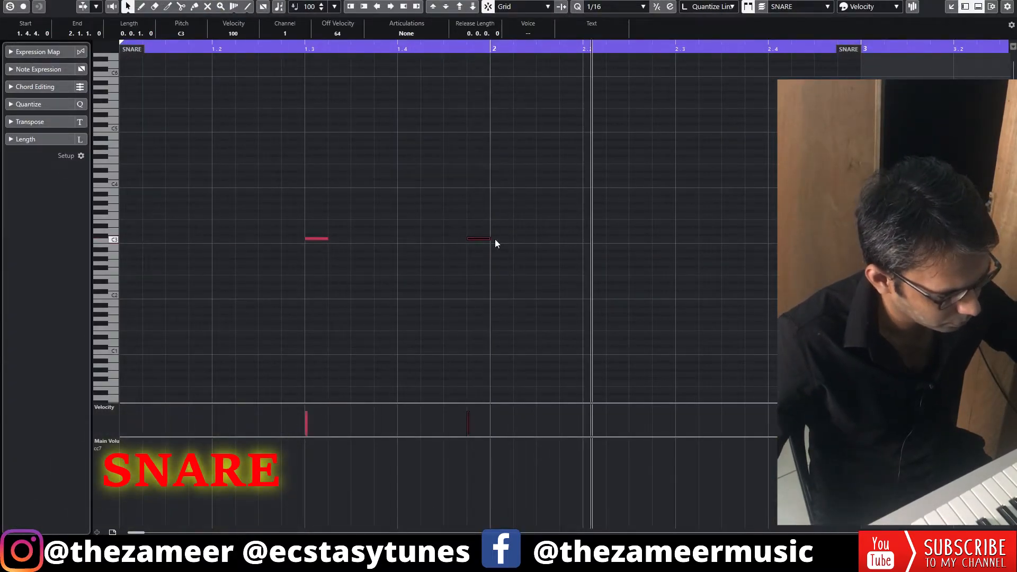
left_click(455, 238)
left_click(687, 239)
left_click(756, 239)
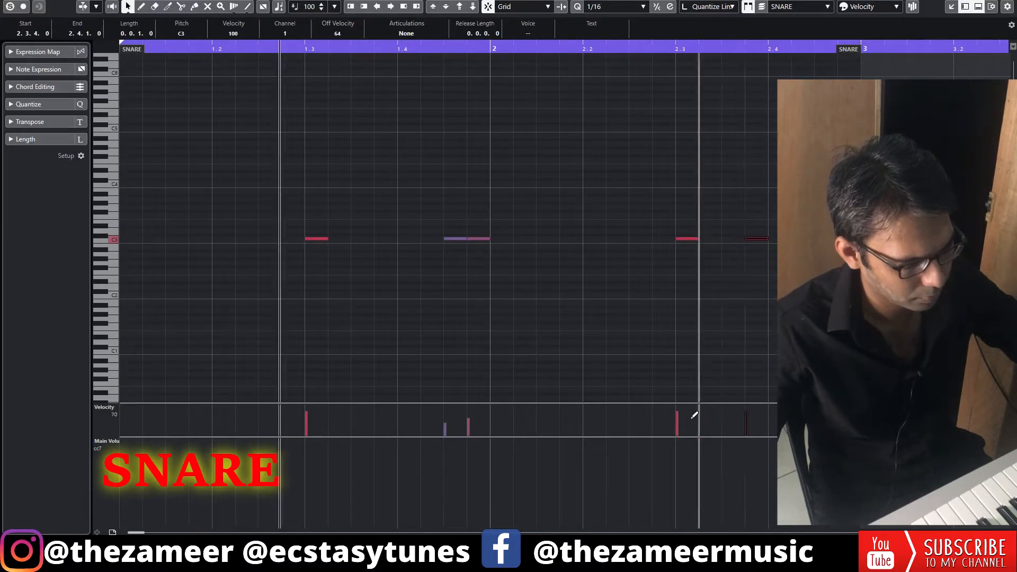
left_click(779, 238)
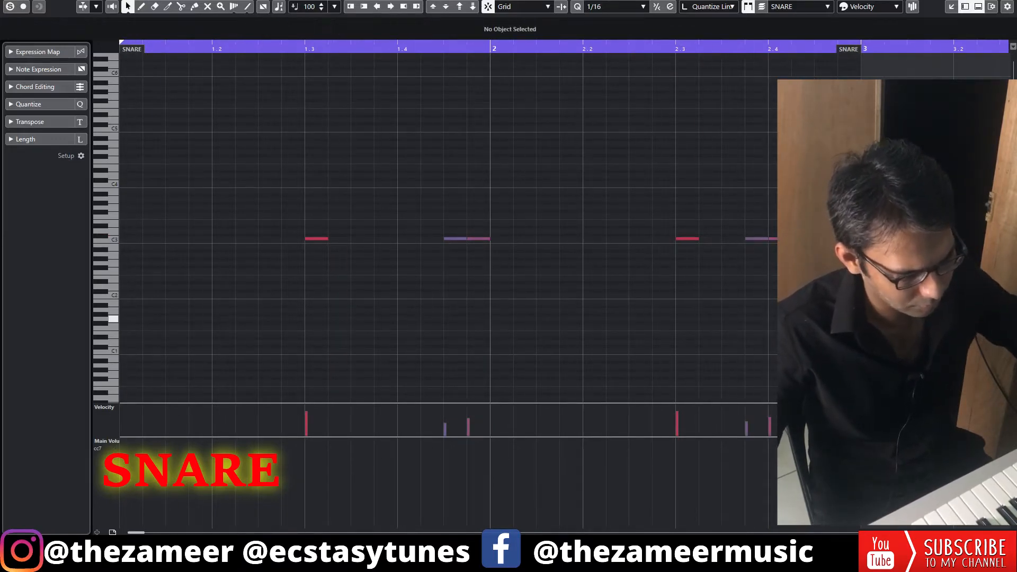
key("Escape")
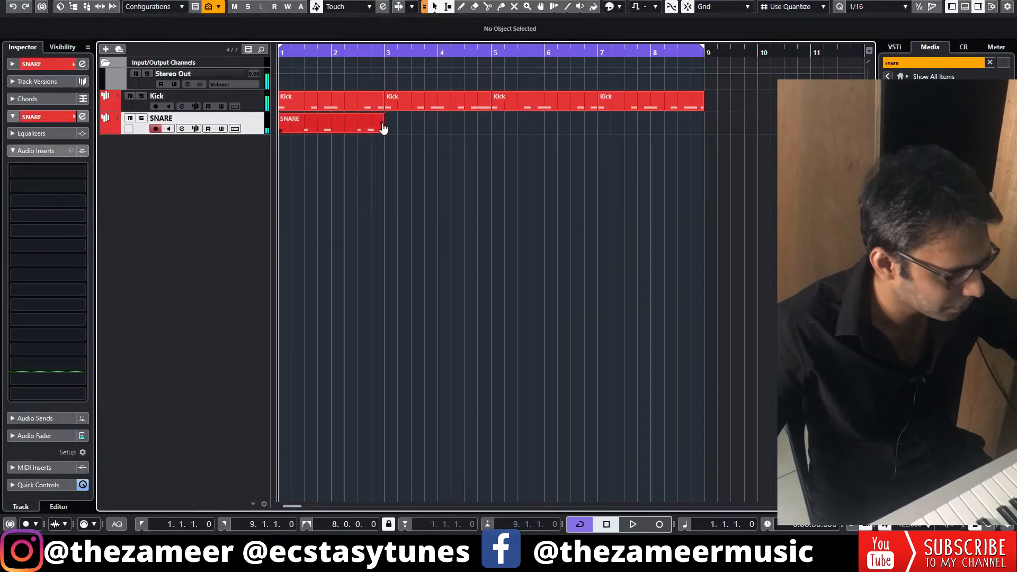
Duplicate the SNARE part to bar 3 and view the copy's notes in the key editor
double_click(384, 132)
scroll(604, 262, "up", 4)
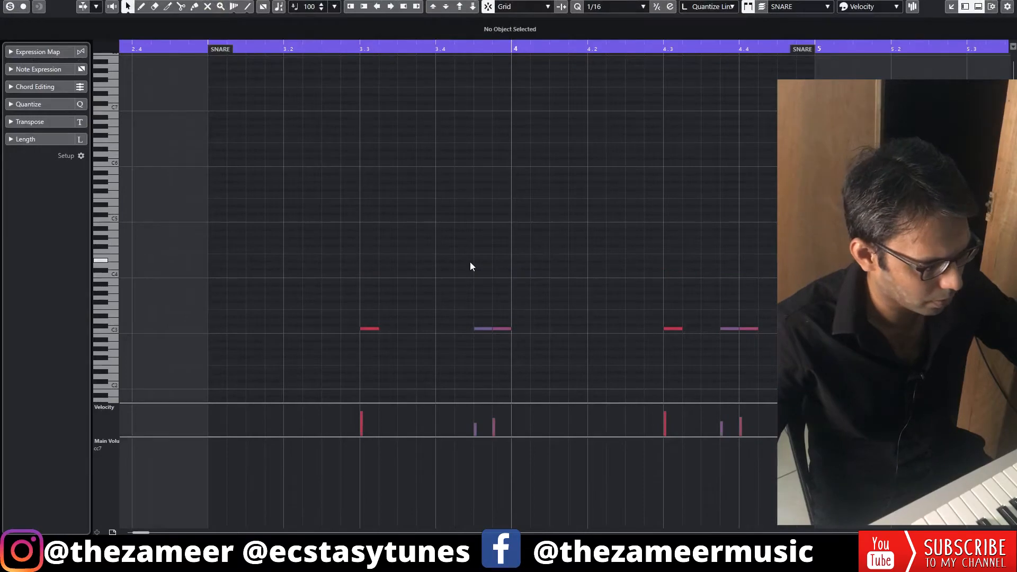
key("Escape")
In the first SNARE part, delete the C3 notes at 2.3.4 and 2.4.1, play it back and close the editor
key("Return")
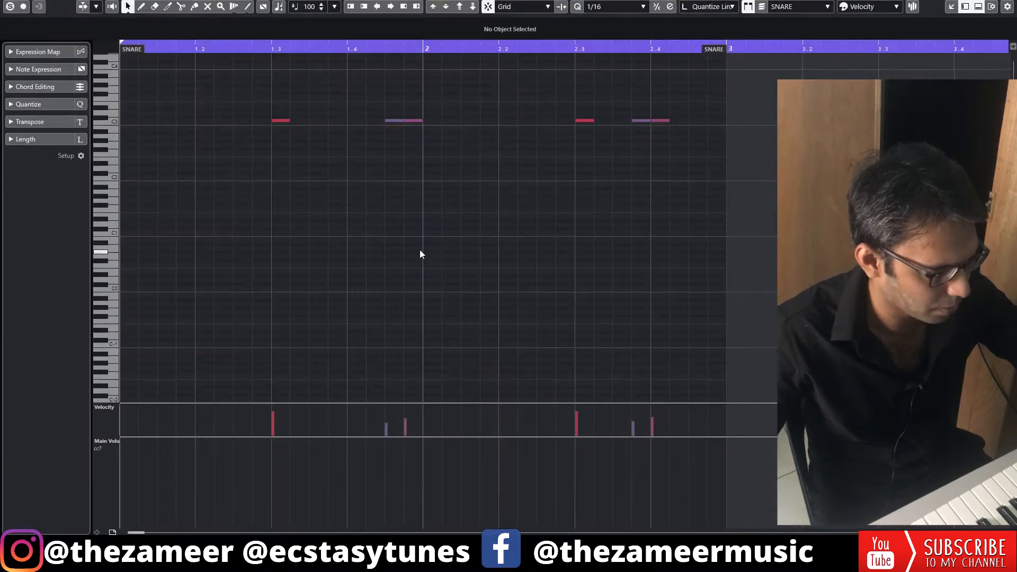
scroll(417, 252, "up", 4)
double_click(639, 260)
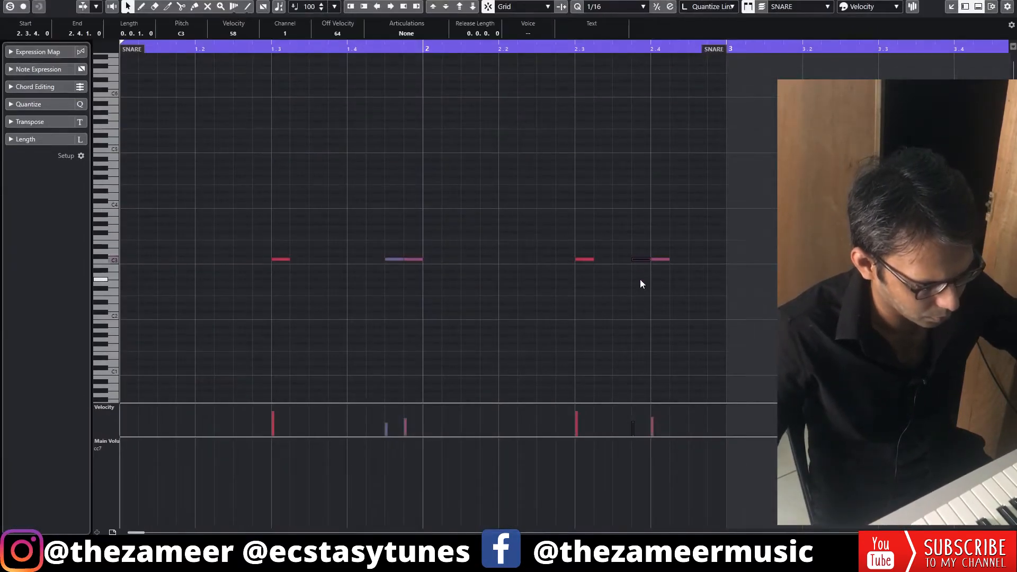
double_click(659, 259)
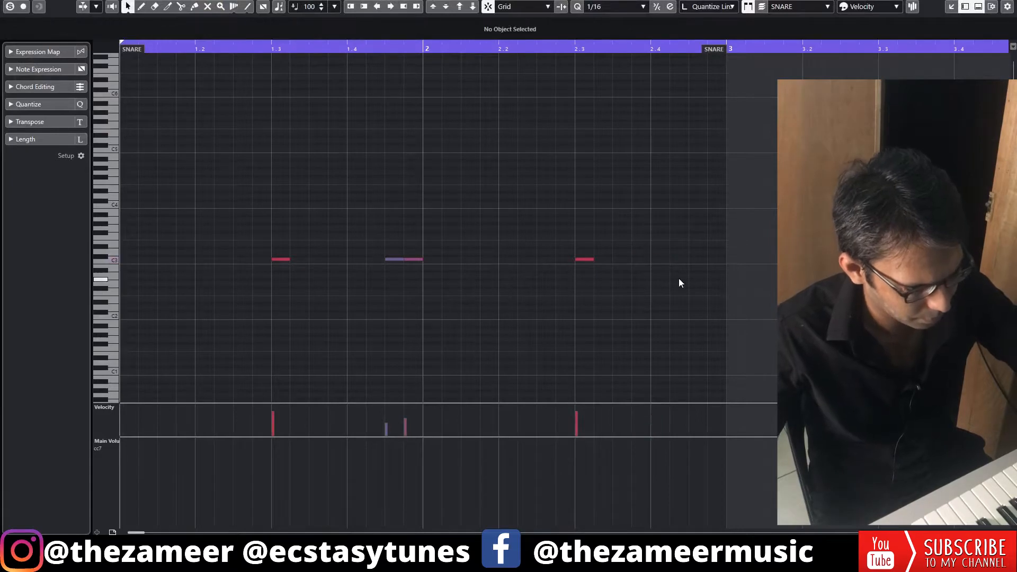
key("space")
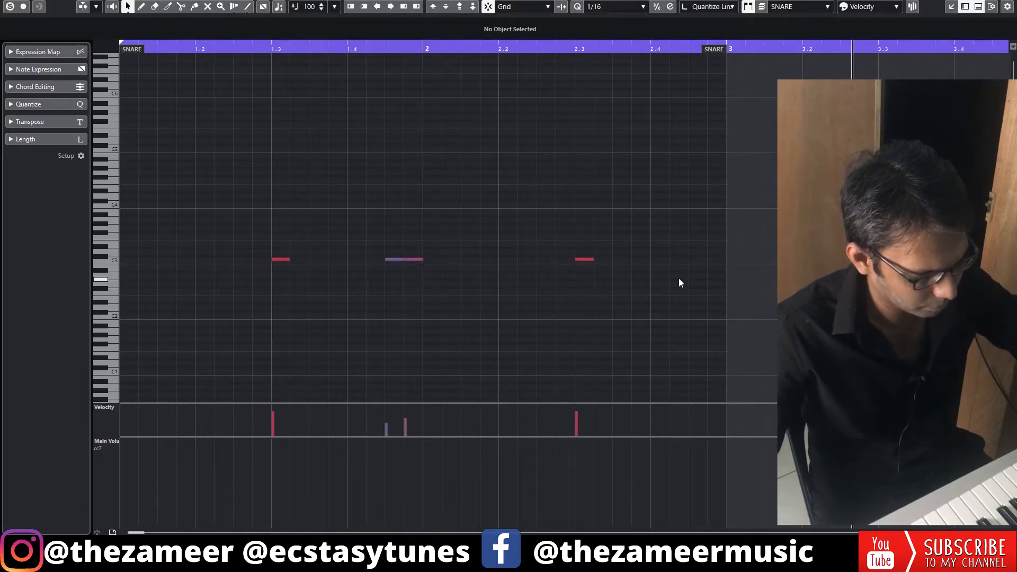
key("ctrl+w")
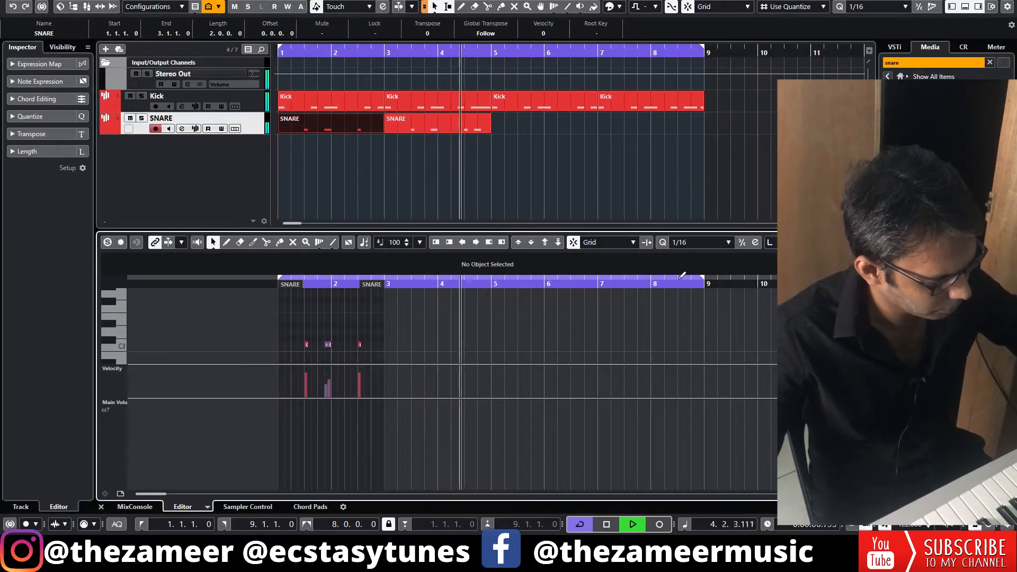
key("space")
Duplicate the two SNARE parts to fill bars 5 to 8 and play the beat from around bar 5
key("ctrl+d")
left_click(483, 55)
key("space")
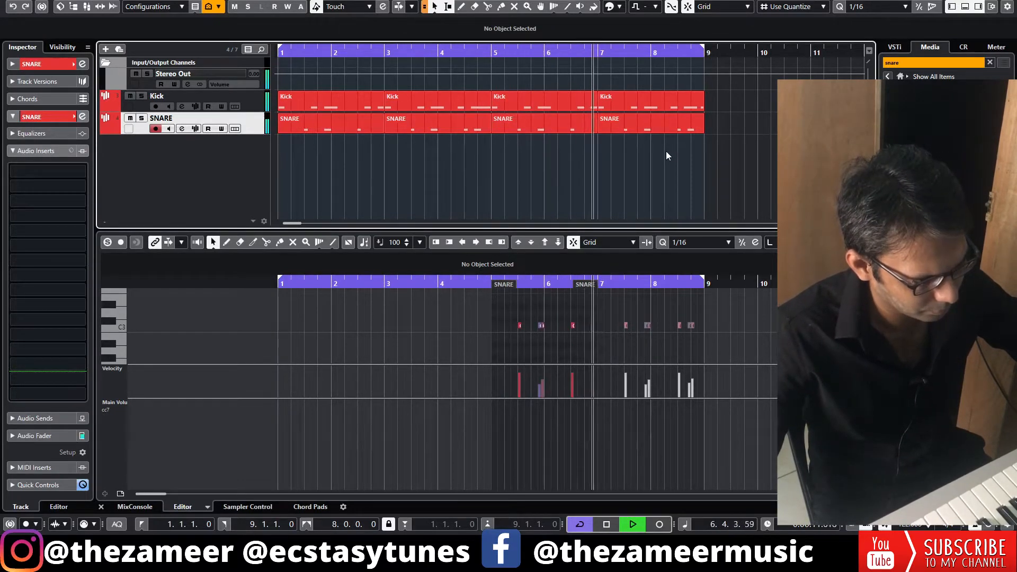
Open the last SNARE part in the key editor and add a C3 note at 8.1.4
left_click(637, 130)
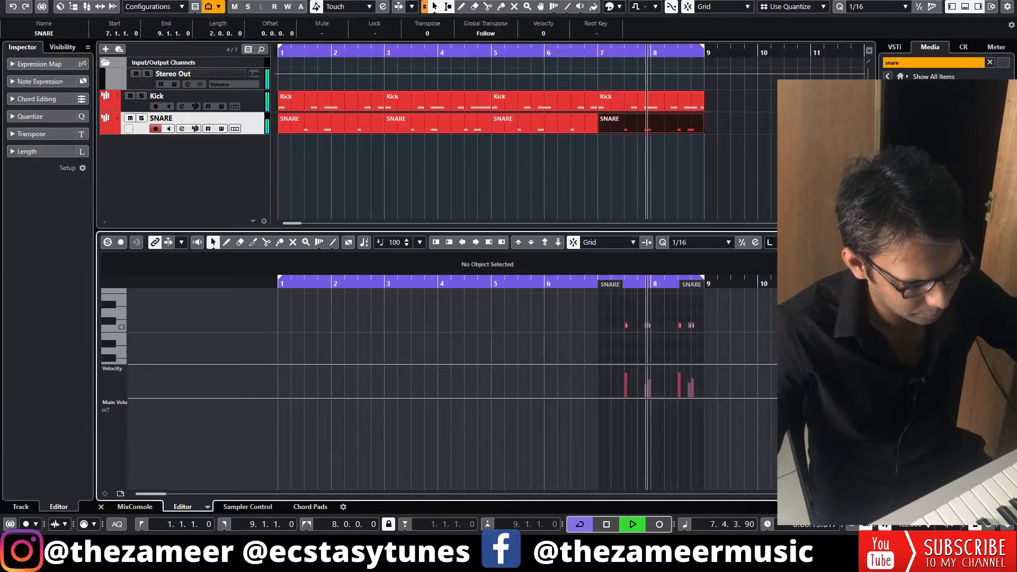
key("ctrl+e")
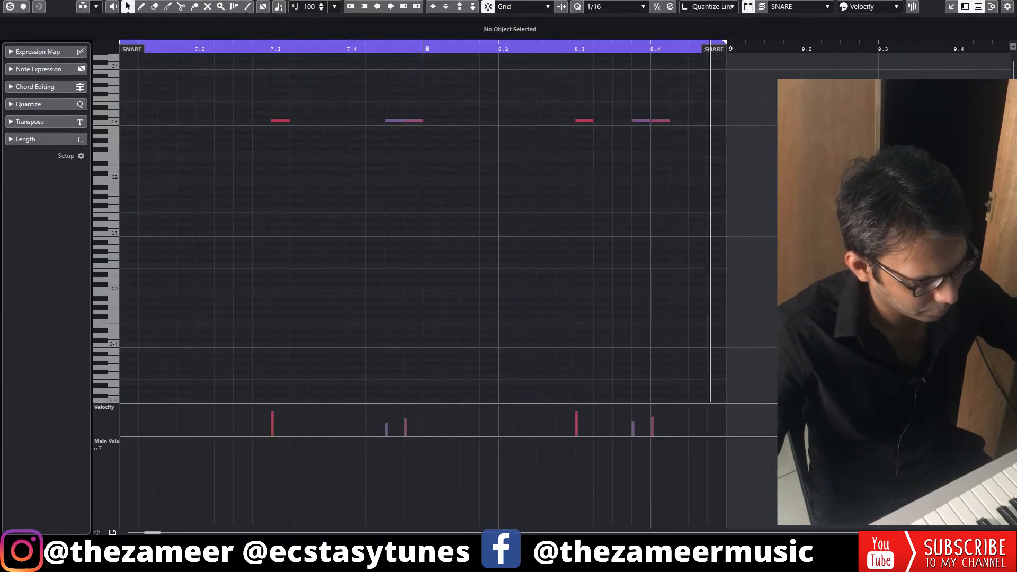
scroll(650, 155, "up", 5)
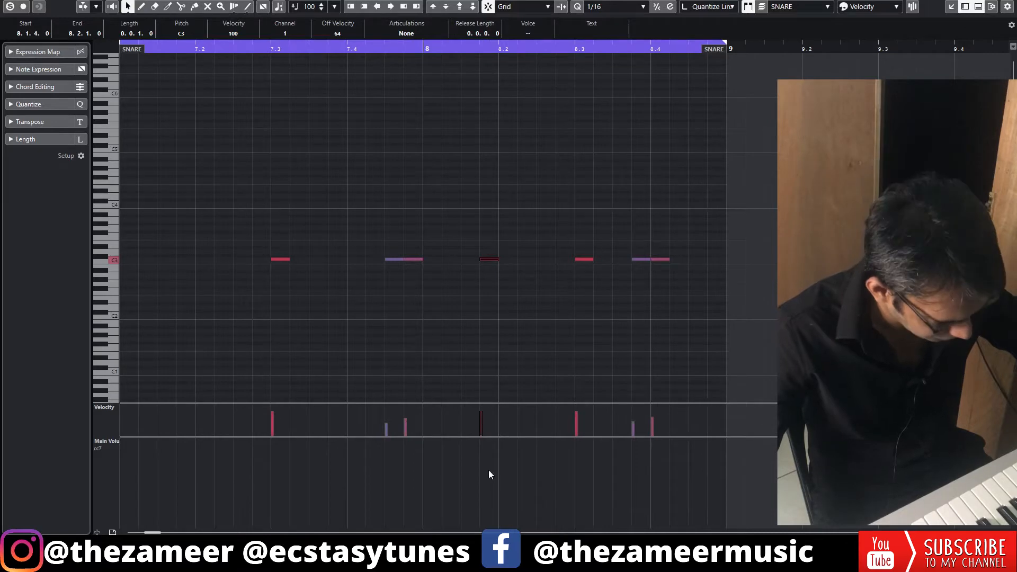
left_click(469, 291)
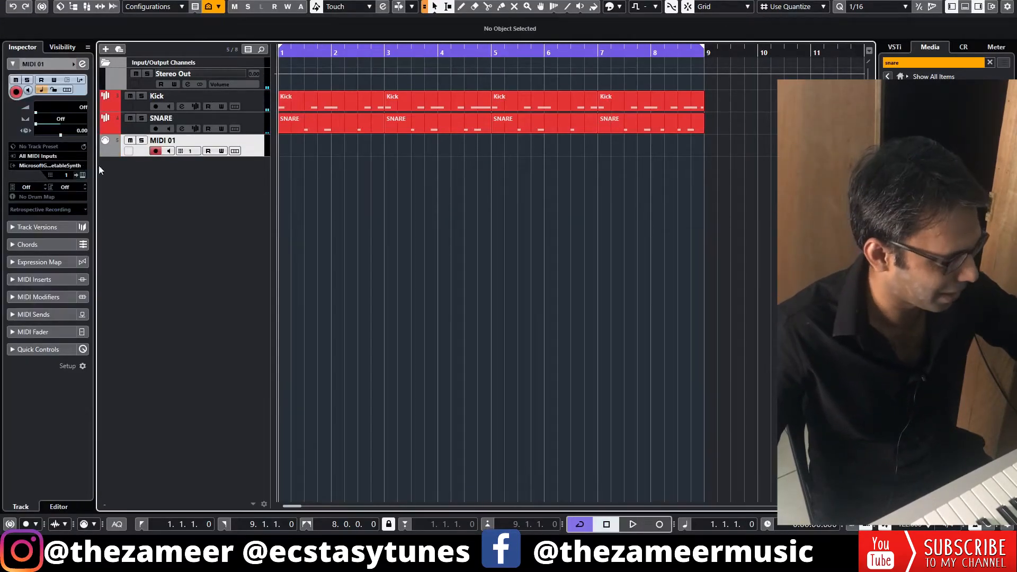
Undo adding the MIDI 01 track, search the media for HIHAT and create a sampler track from 08 BBL HIHAT.wav
key("ctrl+z")
left_click(905, 62)
key("BackSpace")
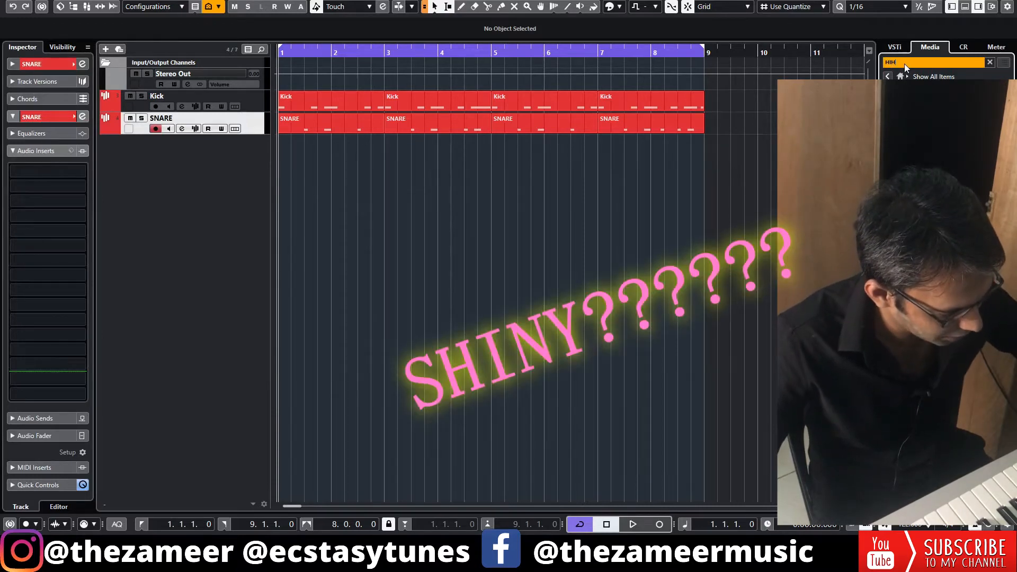
type("T")
left_click_drag(932, 91, 266, 264)
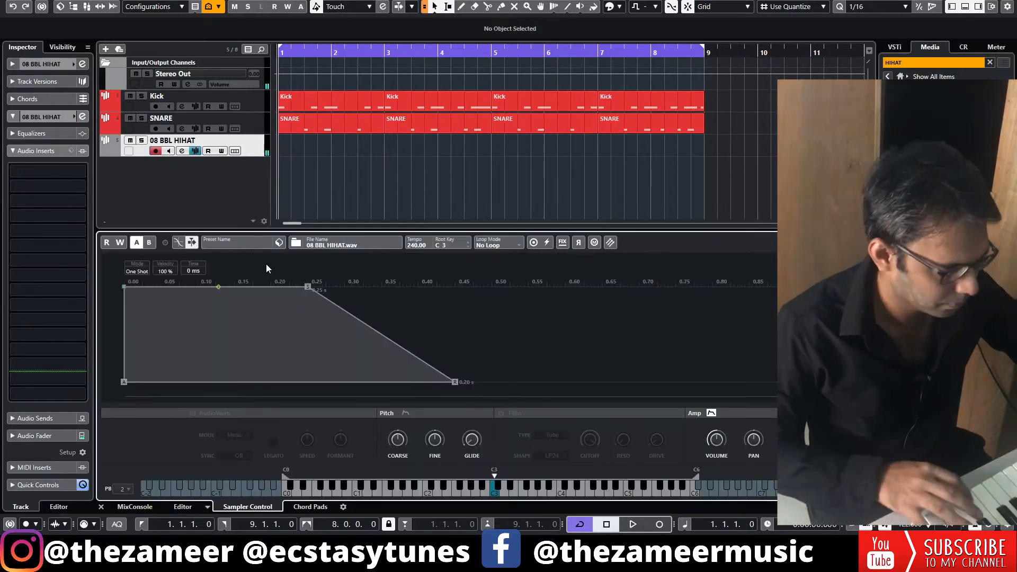
Shorten the hi-hat sampler's One Shot amp envelope to about 0.01 s hold and 0.06 s release
left_click_drag(308, 287, 136, 285)
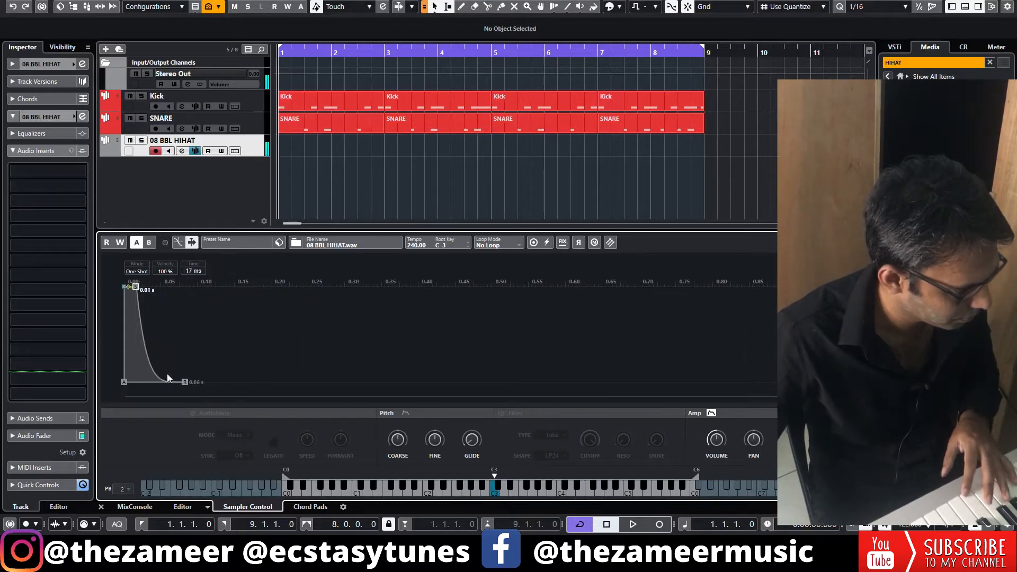
left_click(138, 271)
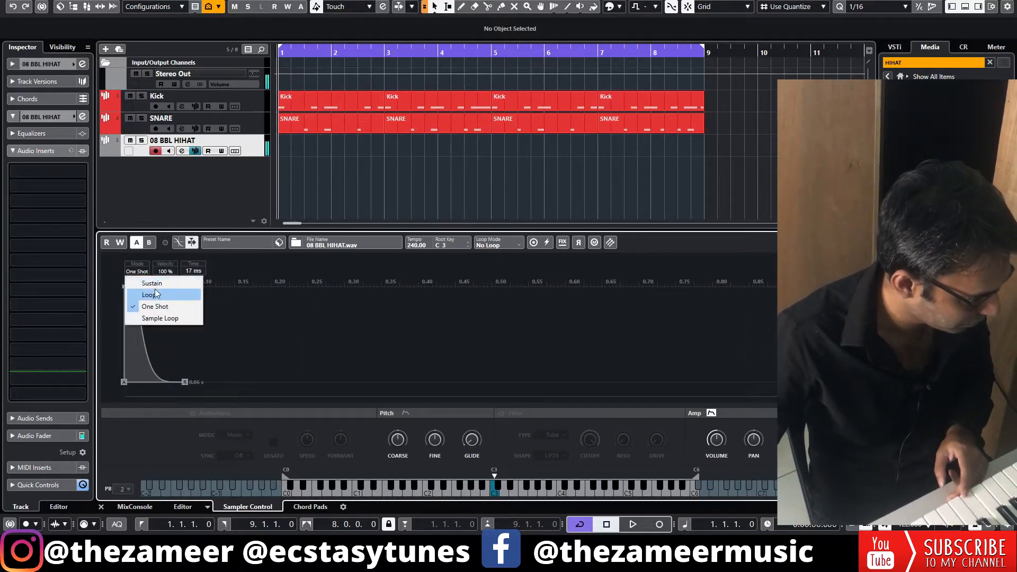
left_click(197, 312)
left_click_drag(135, 286, 131, 288)
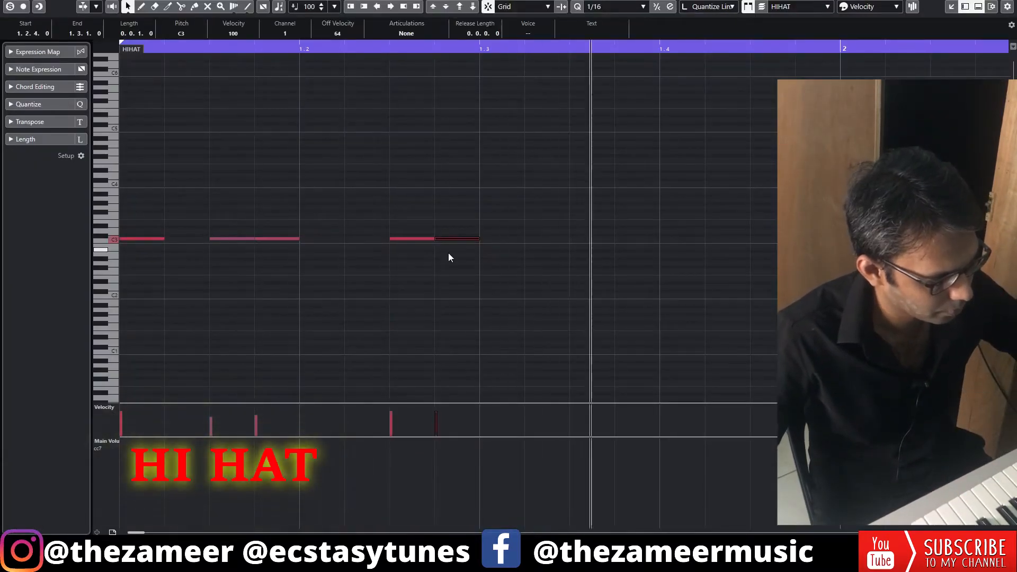
Lower the velocities of the hi-hat notes at 1.2.3 and 1.2.4, and split the 1.2.4 note into two 1/32 notes
key("space")
left_click_drag(402, 420, 447, 414)
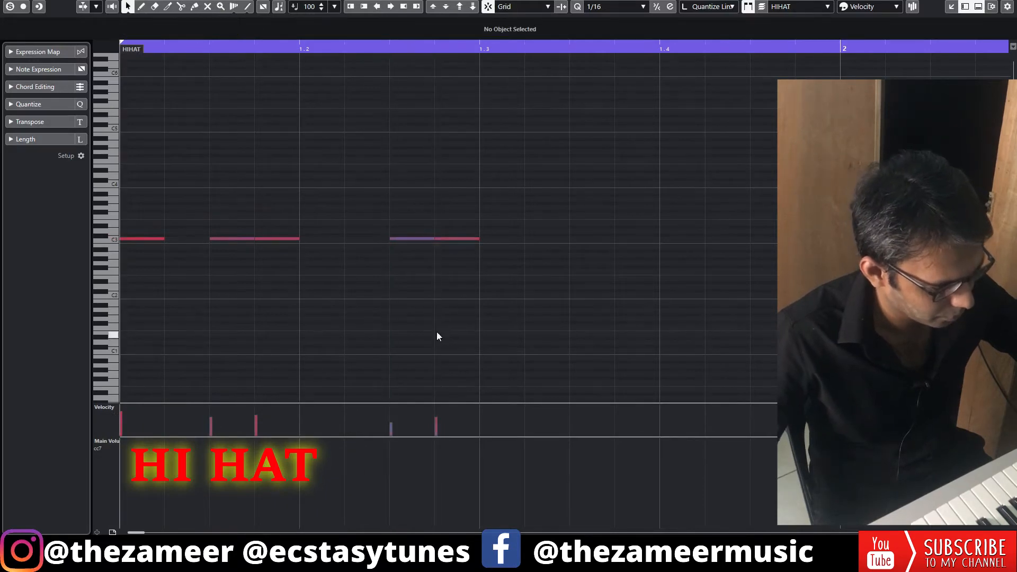
left_click(599, 7)
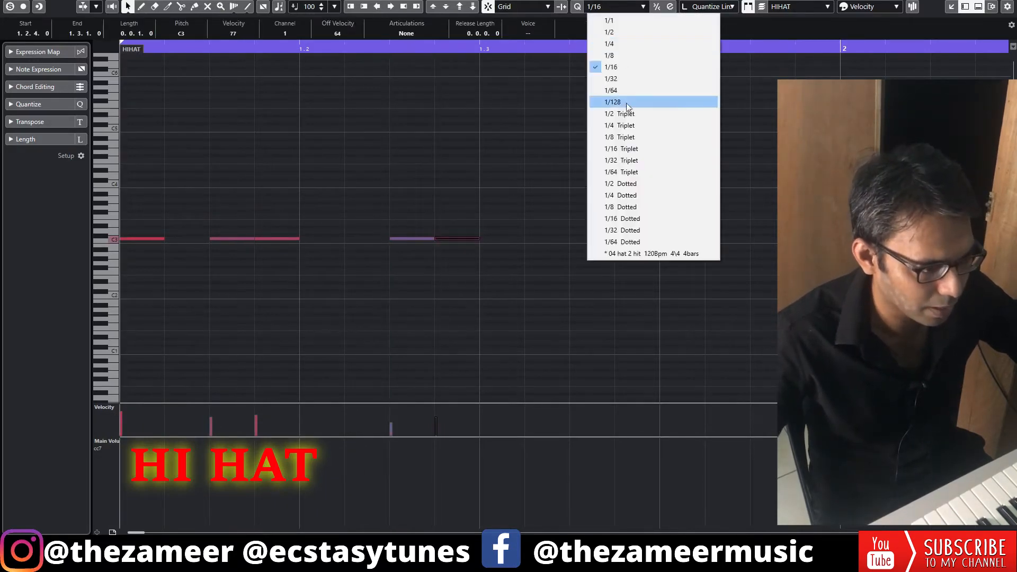
left_click(613, 79)
left_click_drag(479, 238, 456, 239)
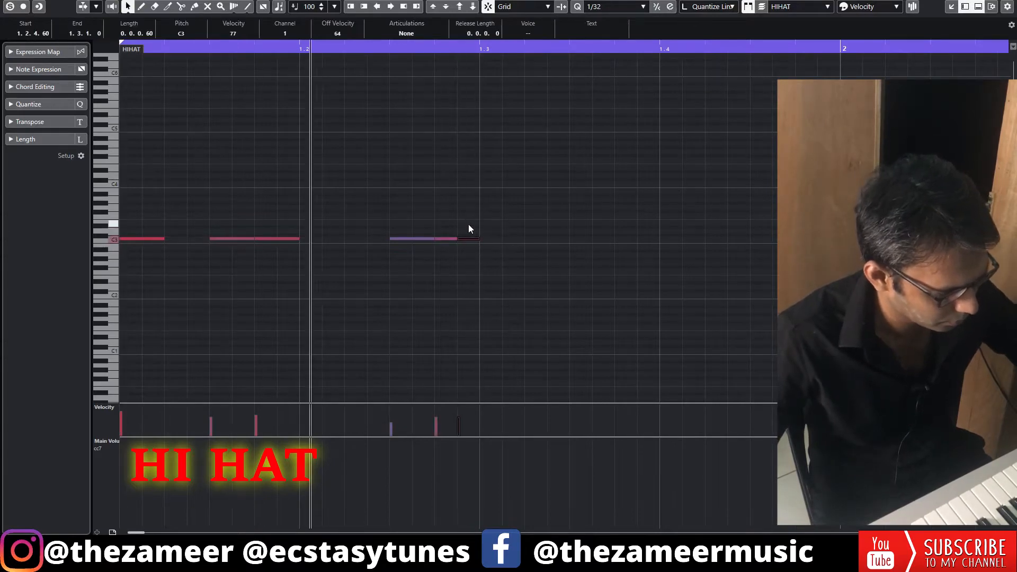
Transpose the pair of 1/32 hi-hat notes at 1.2.4 down below C3 and audition the roll
left_click(447, 238, "shift")
left_click_drag(447, 238, 448, 232)
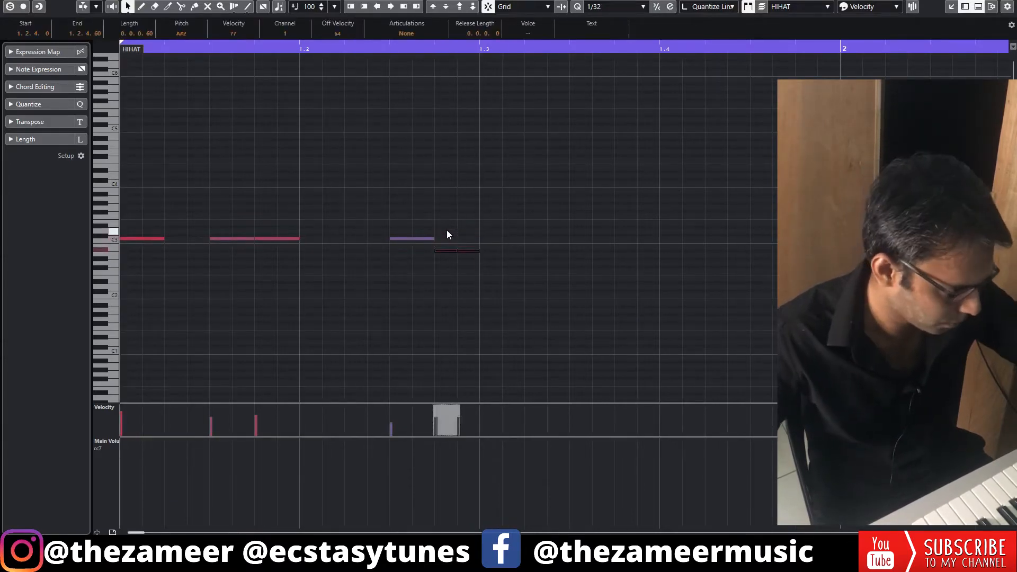
key("space")
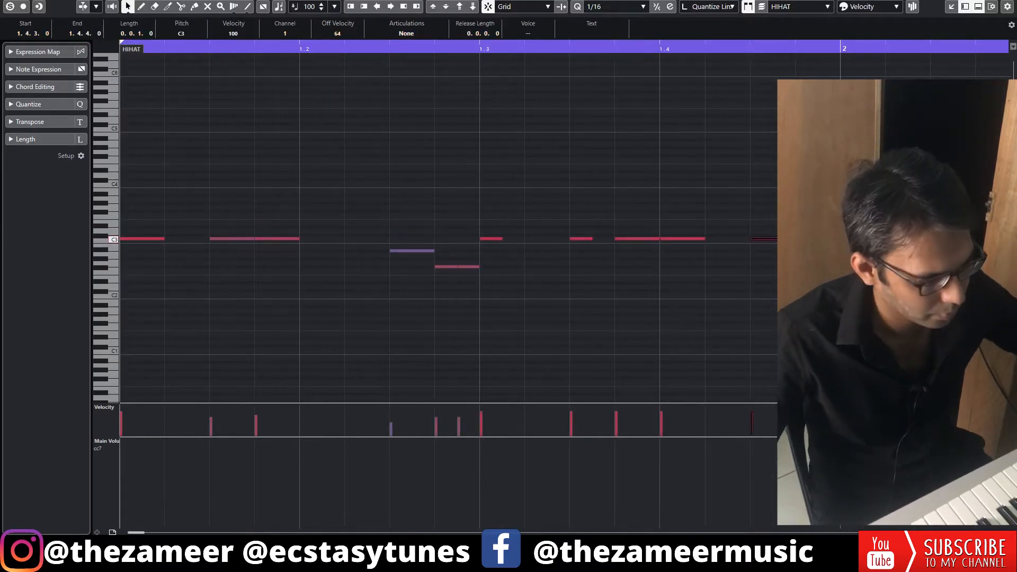
Finish the hi-hat bar with softer C3 notes at 1.3.3, 1.3.4 and 1.4.1, nothing from 1.4.3 on, and repeat it in bar 2
key("space")
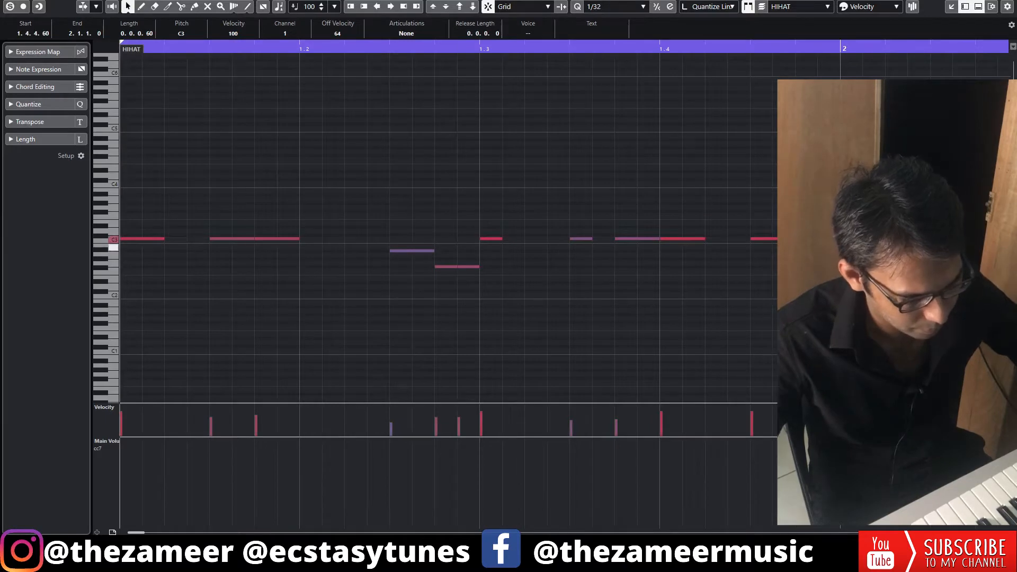
key("space")
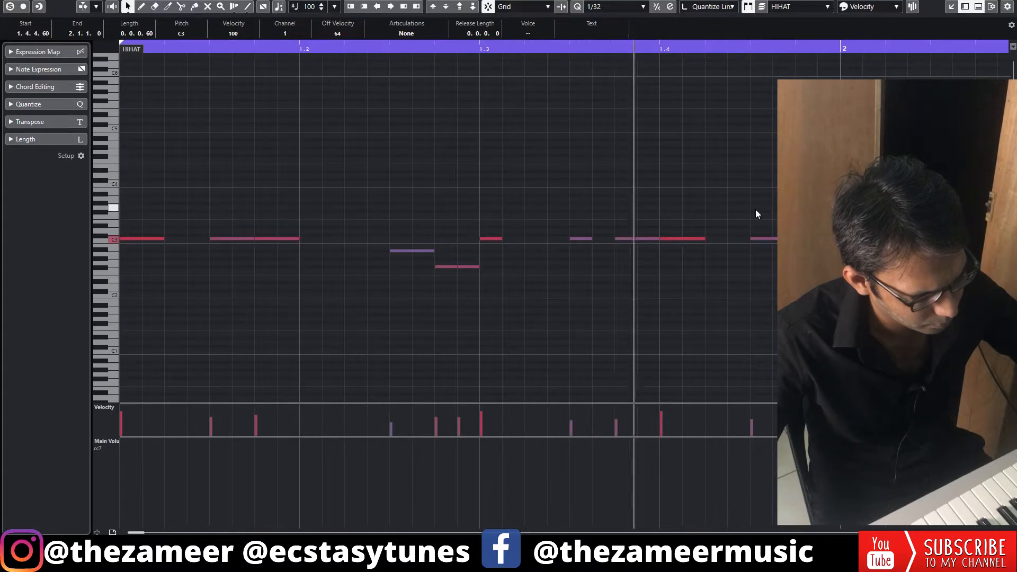
left_click_drag(789, 239, 789, 211)
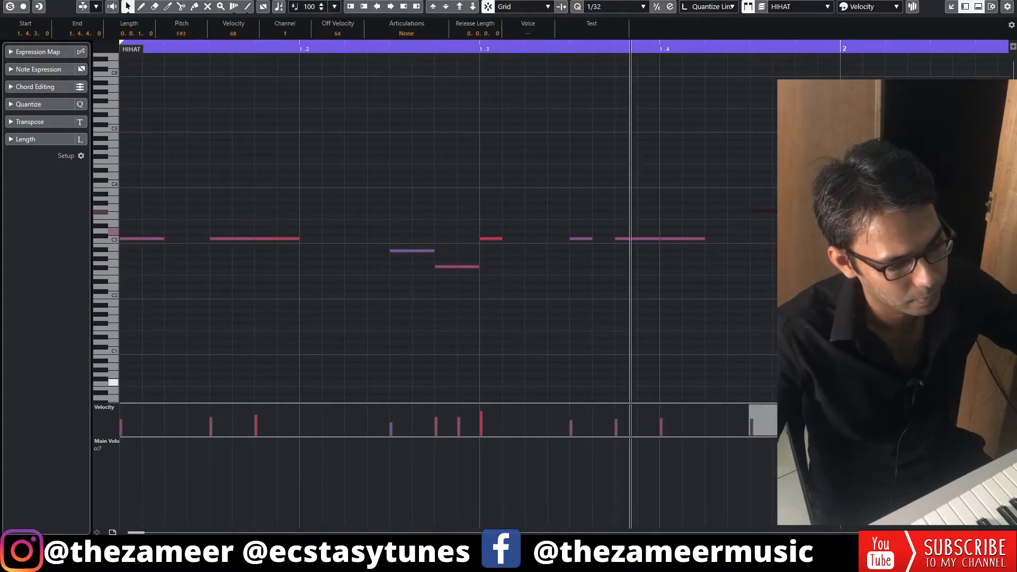
key("Delete")
key("g")
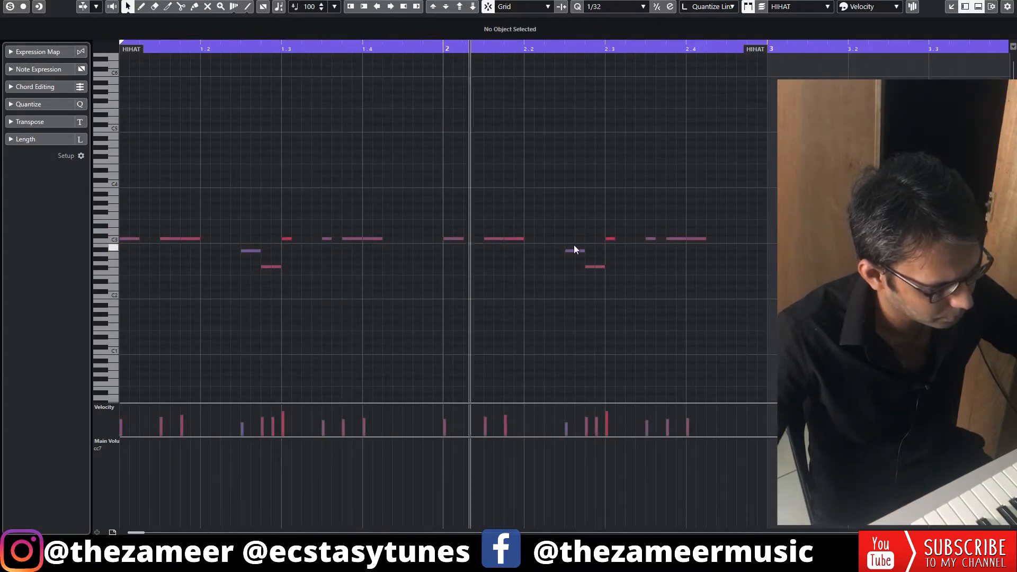
Replace the hi-hat notes between 2.2.3 and 2.3 with three C3 notes on a 1/16 Triplet grid
left_click(574, 251)
key("Up")
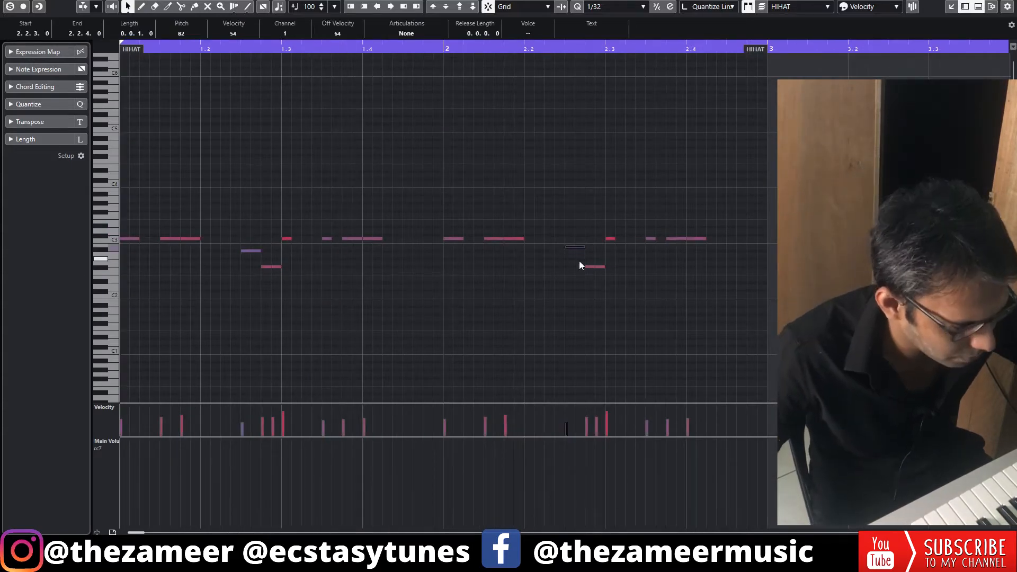
left_click(604, 8)
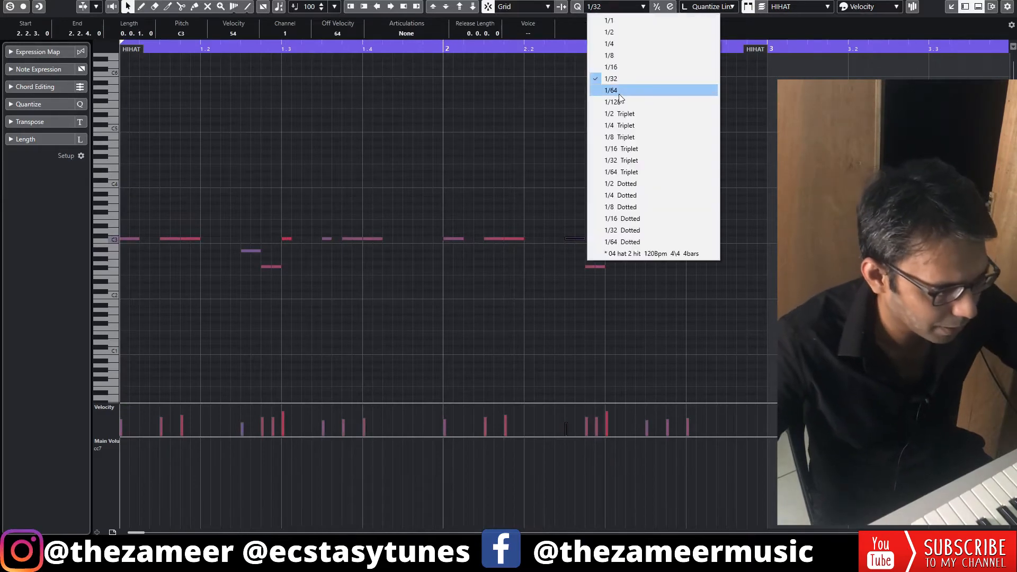
left_click(629, 150)
left_click_drag(584, 239, 624, 286)
key("ctrl+d")
key("ctrl+d")
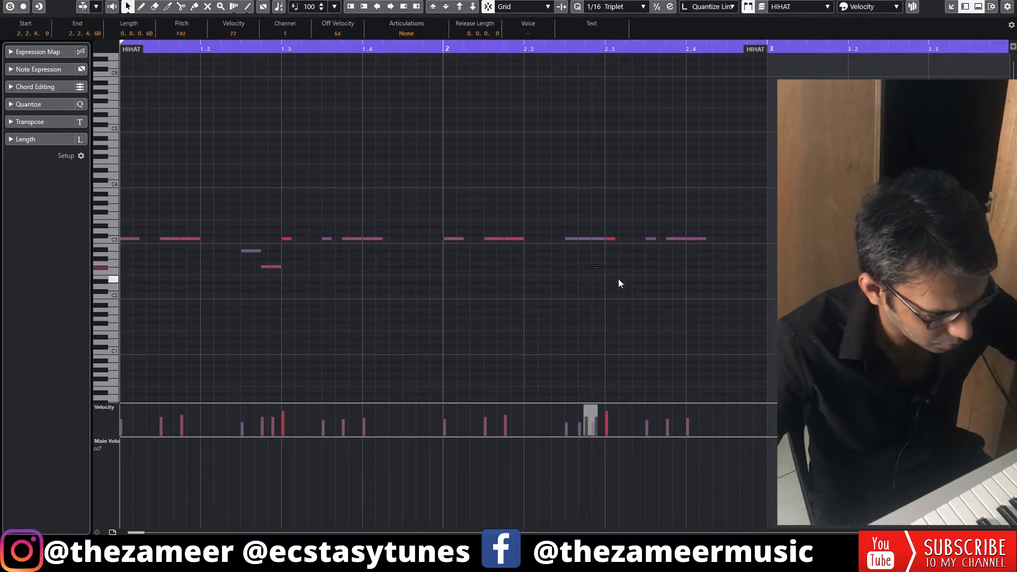
key("Delete")
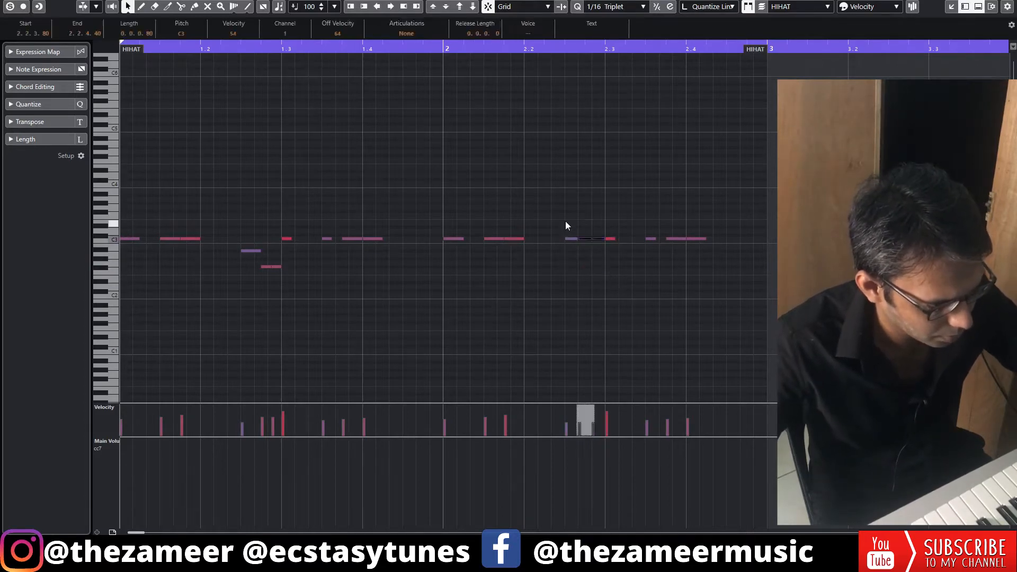
Transpose the three triplet hi-hat notes at 2.2.3 down to G#2 and play the part
left_click_drag(567, 224, 605, 257)
key("Down")
key("Down")
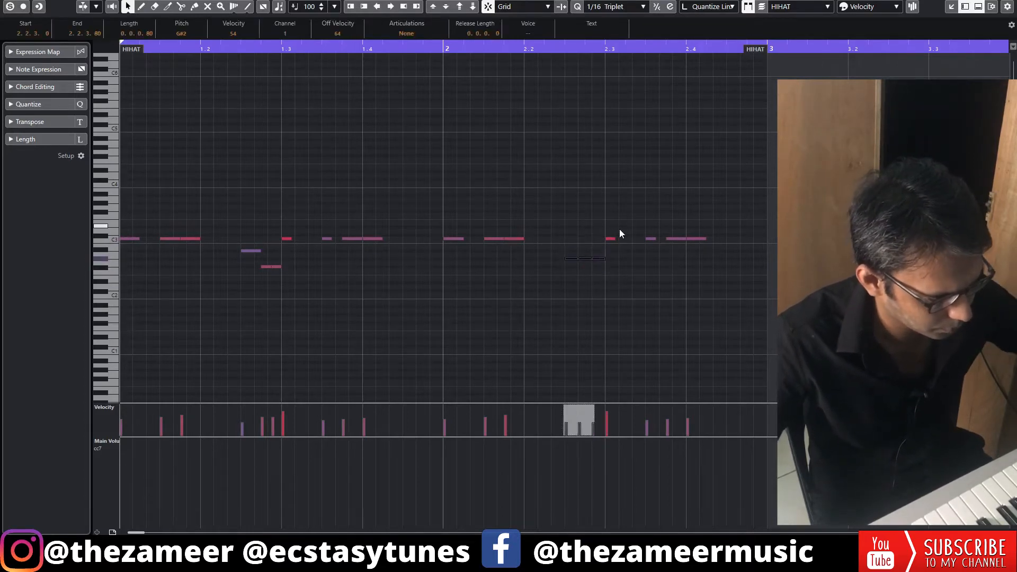
key("space")
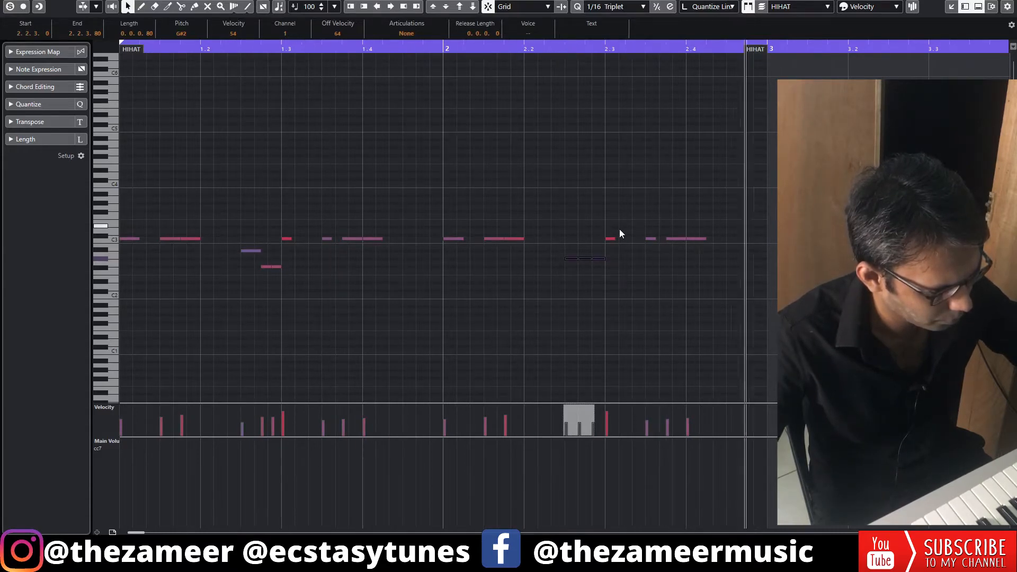
Add two C3 hi-hat notes on the 1/16 Triplet grid after 2.4.1 and audition the part
left_click(688, 208)
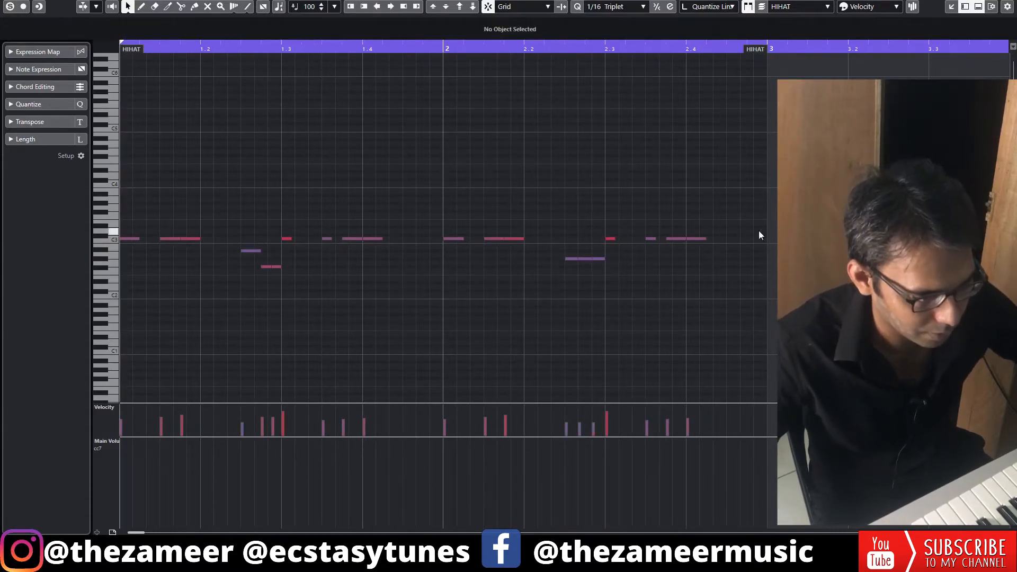
left_click(714, 238, "alt")
left_click(741, 239, "alt")
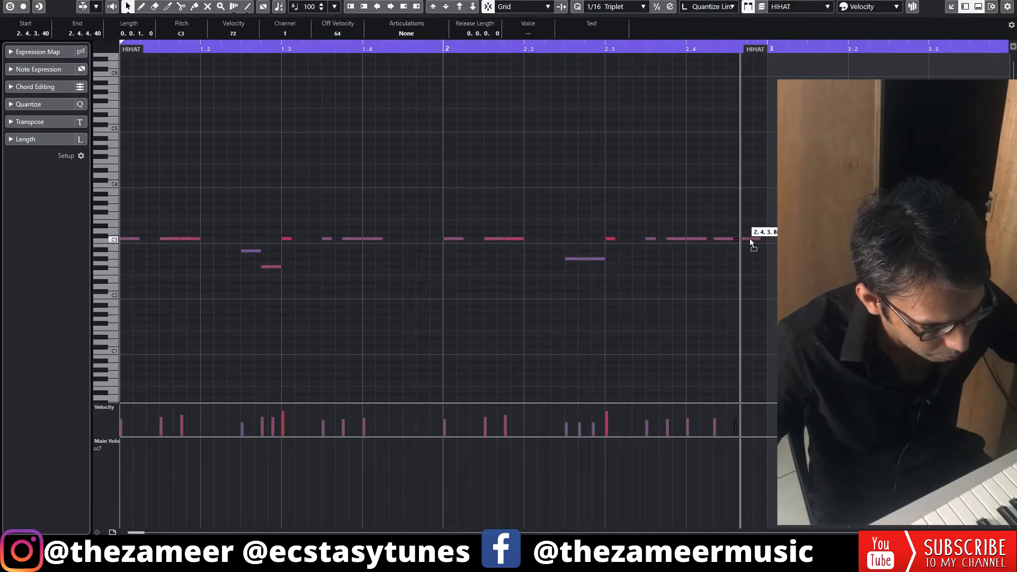
key("space")
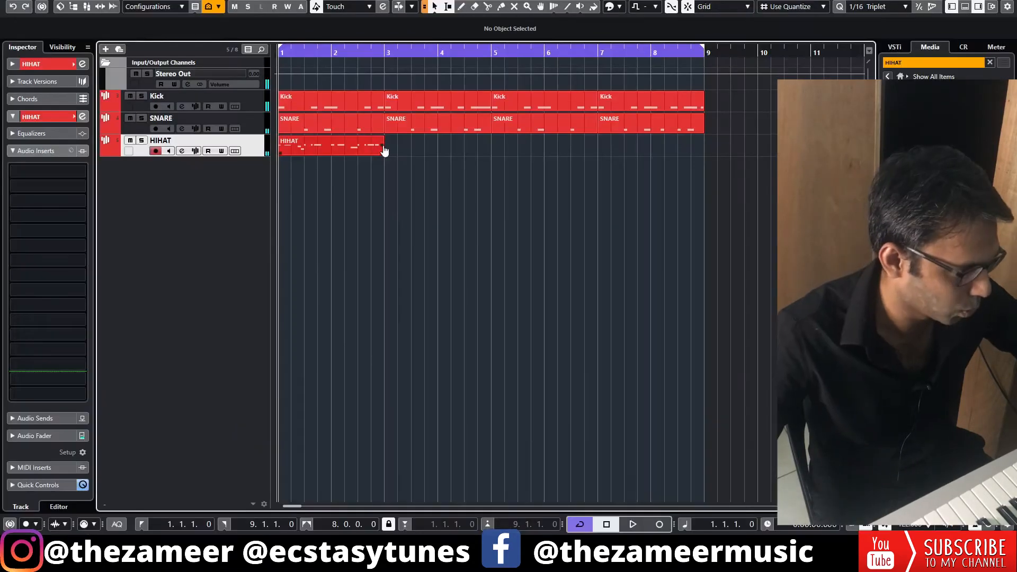
Duplicate the HIHAT part to bar 3 and open the copy in the key editor
left_click_drag(384, 151, 434, 172)
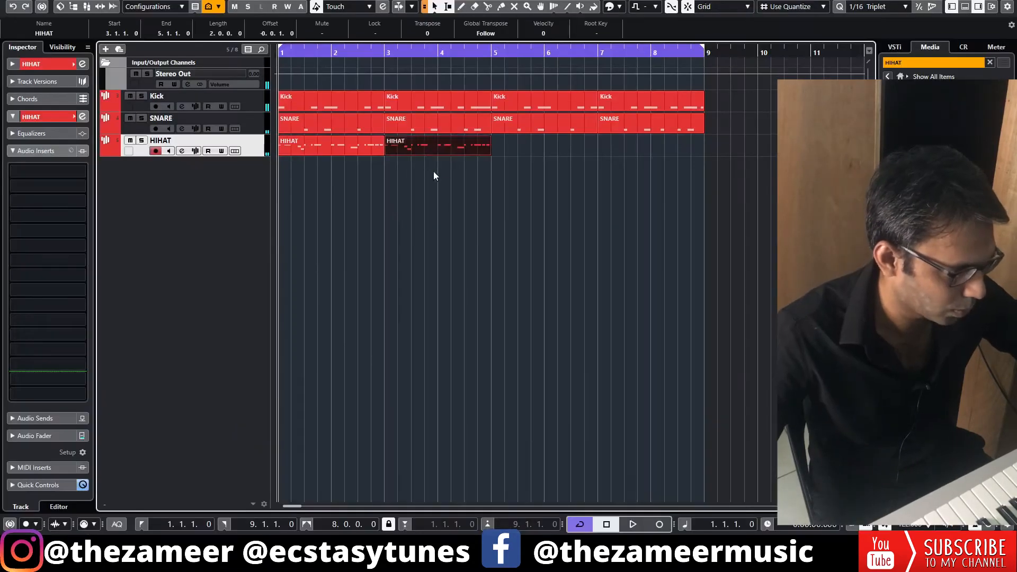
double_click(434, 154)
key("ctrl+e")
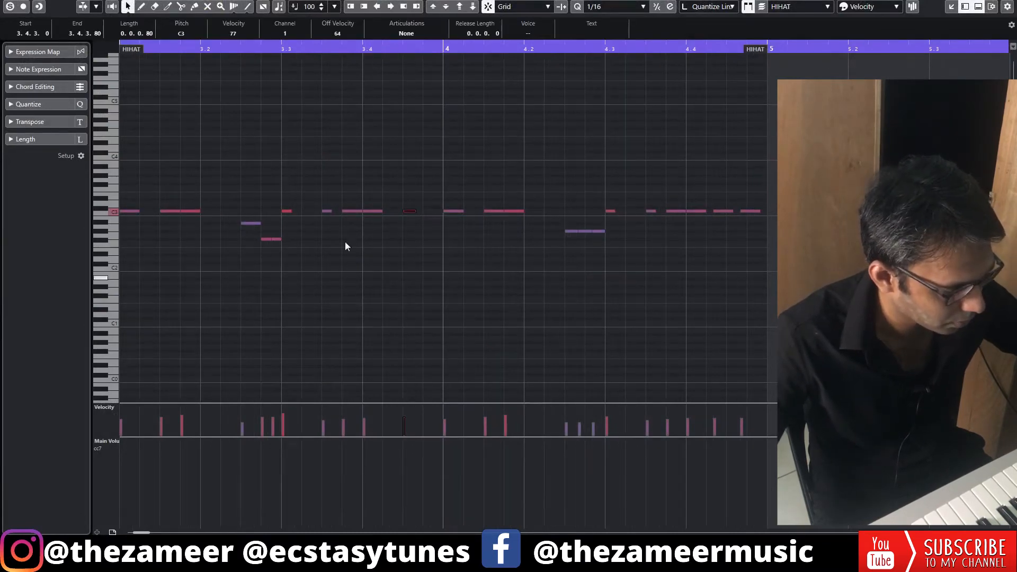
Lower the two hi-hat notes just before 4.4 in the copied part, audition the part and leave the key editor
key("space")
left_click(209, 205)
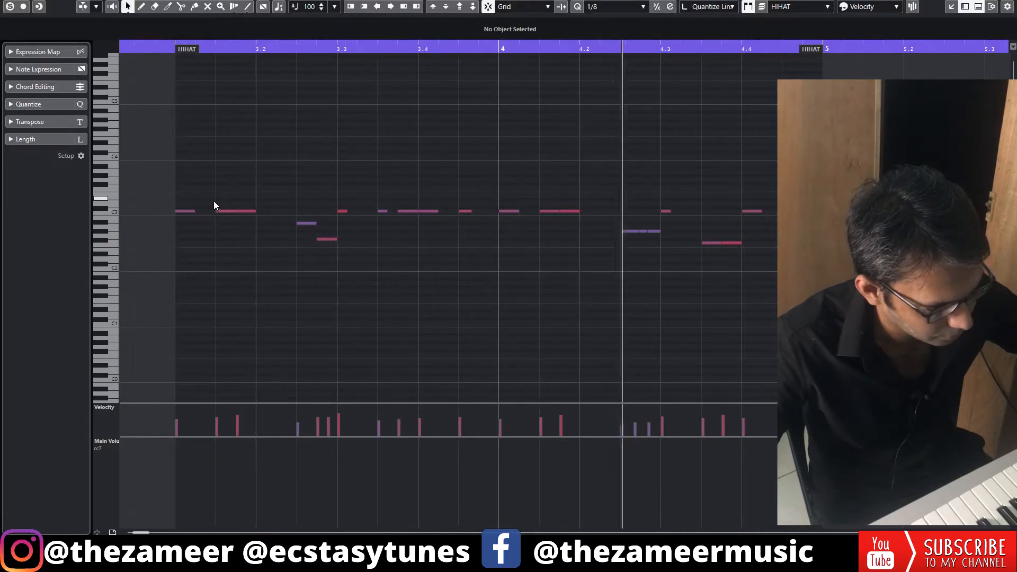
key("space")
key("Escape")
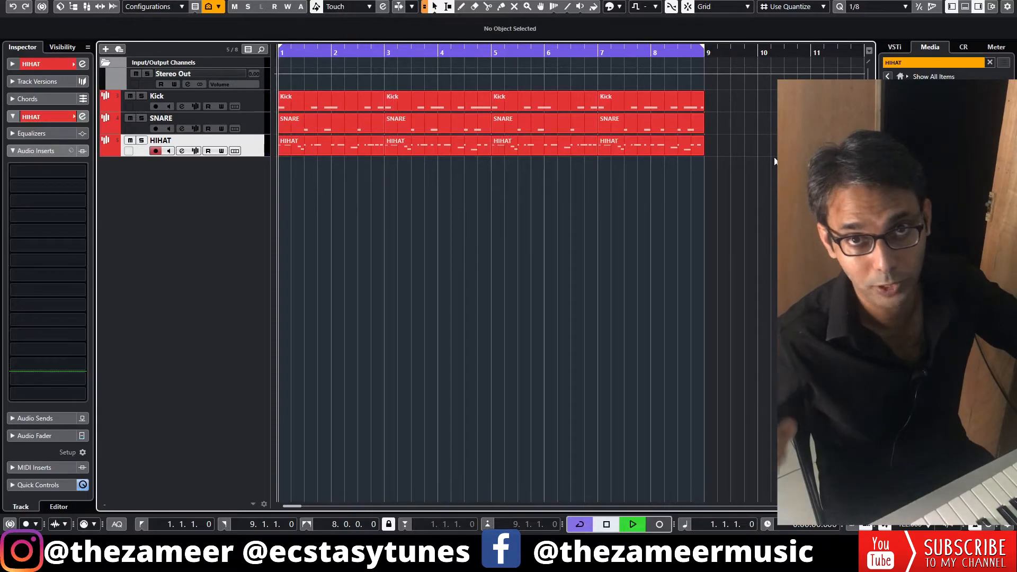
Play the full drum beat and set the Kick track's volume to -2.47 in its basic track settings
key("space")
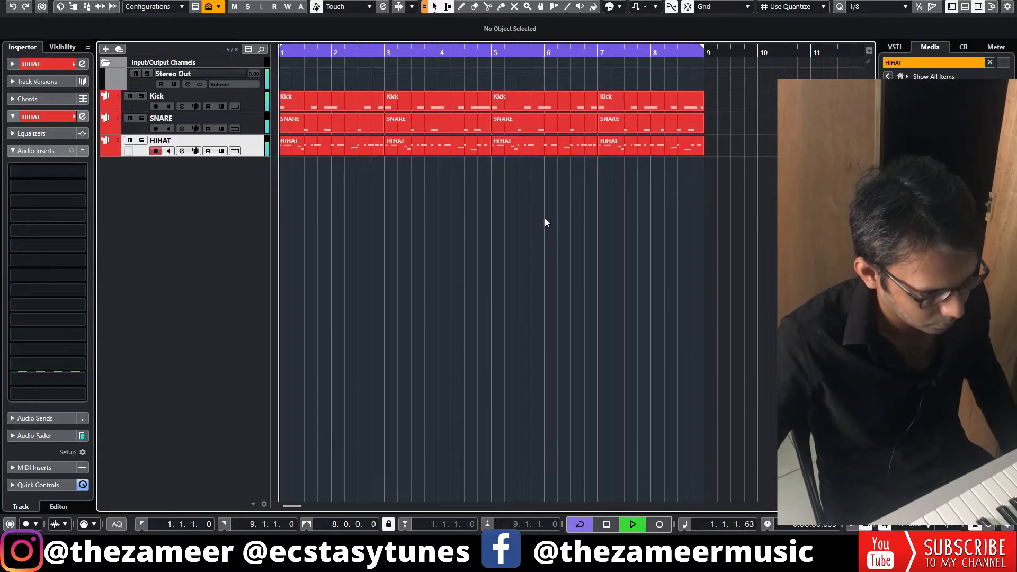
left_click(255, 114)
key("space")
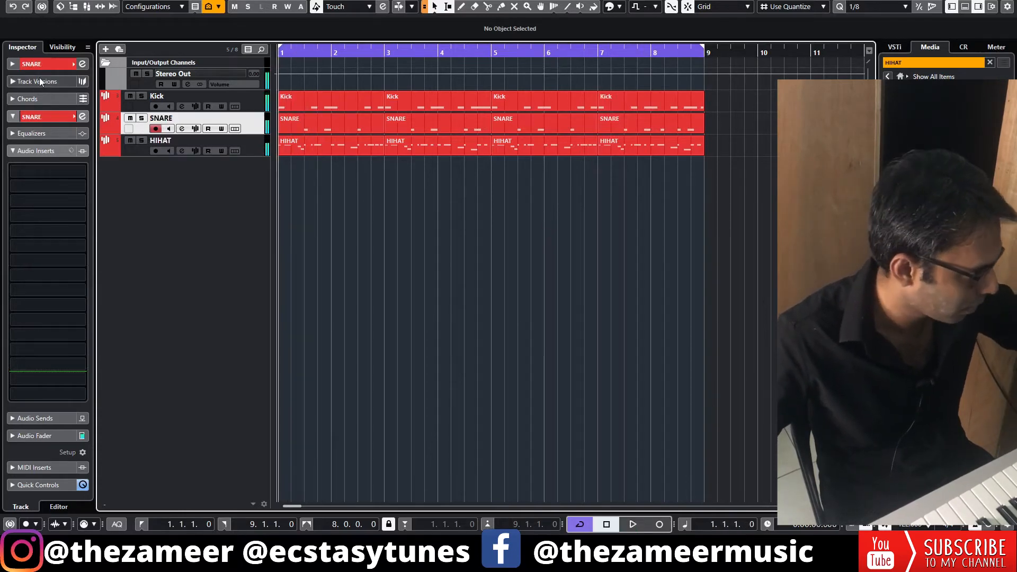
left_click(40, 79)
left_click(51, 61)
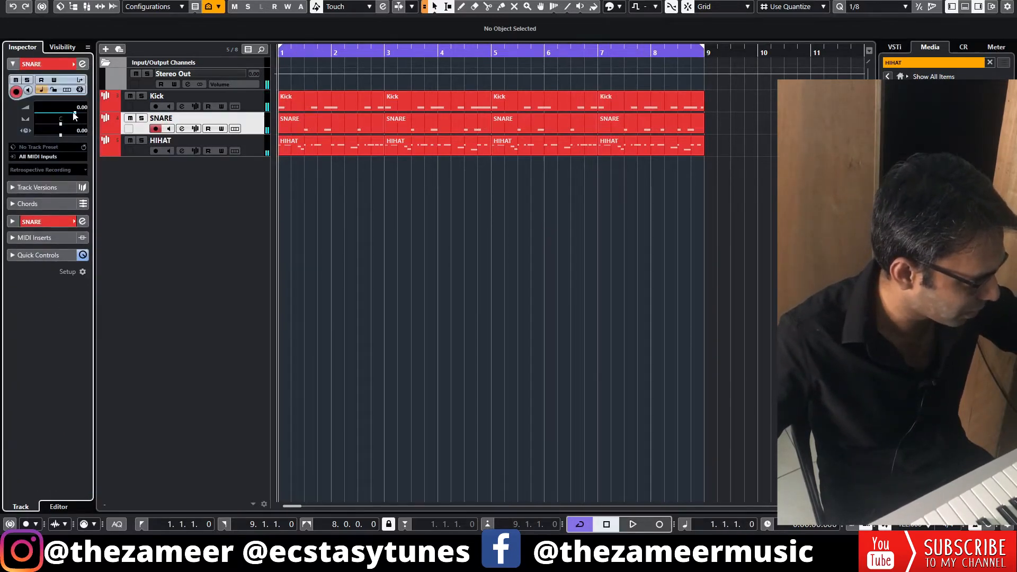
key("Up")
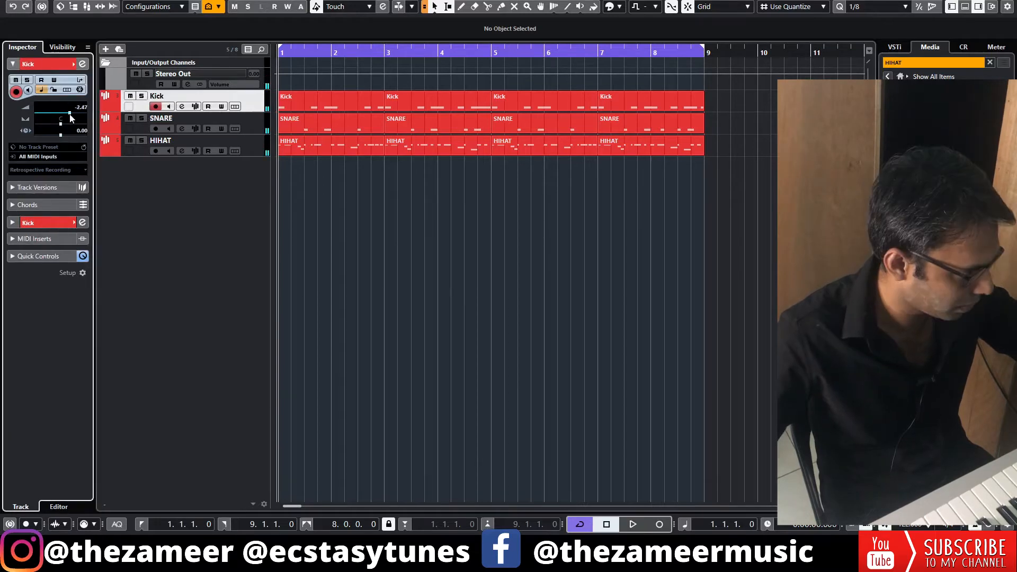
Set the HIHAT track's volume to -6.89 while the beat is playing
key("space")
key("Down")
key("Down")
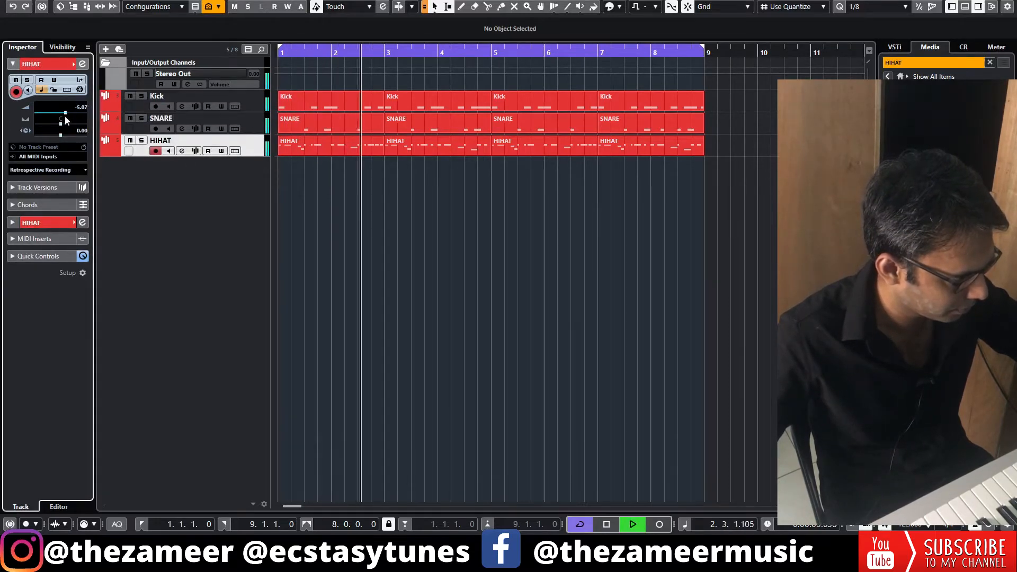
left_click_drag(64, 116, 63, 122)
left_click(469, 199)
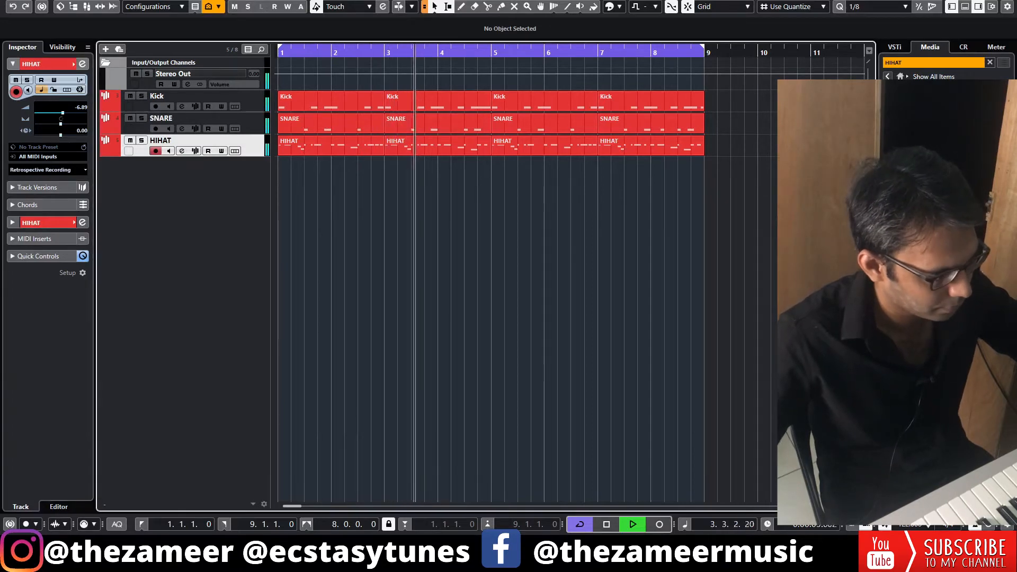
key("space")
Add an instrument track named FLUTE using Analog Lab 4 and colour it orange
key("F11")
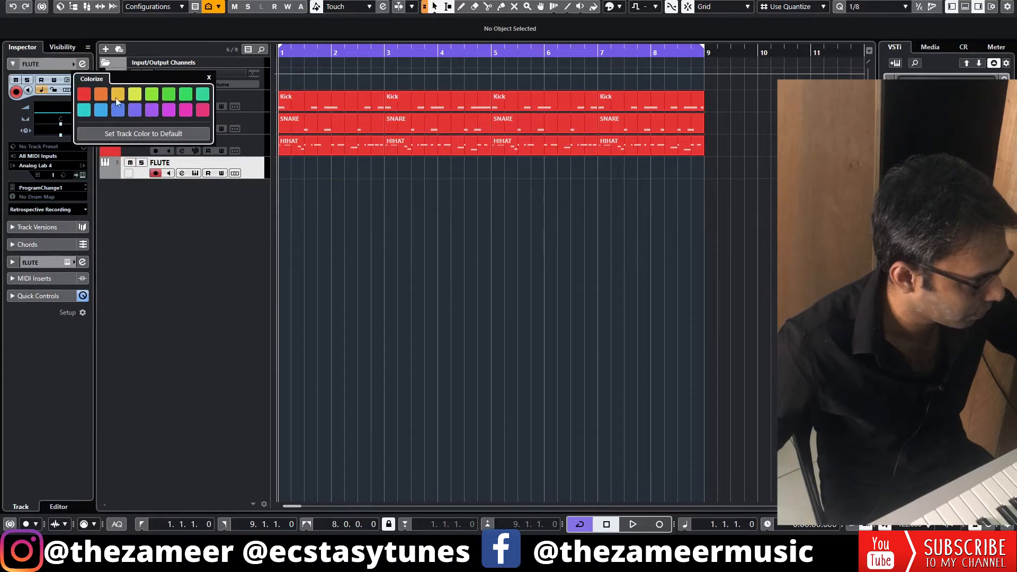
key("g")
key("g")
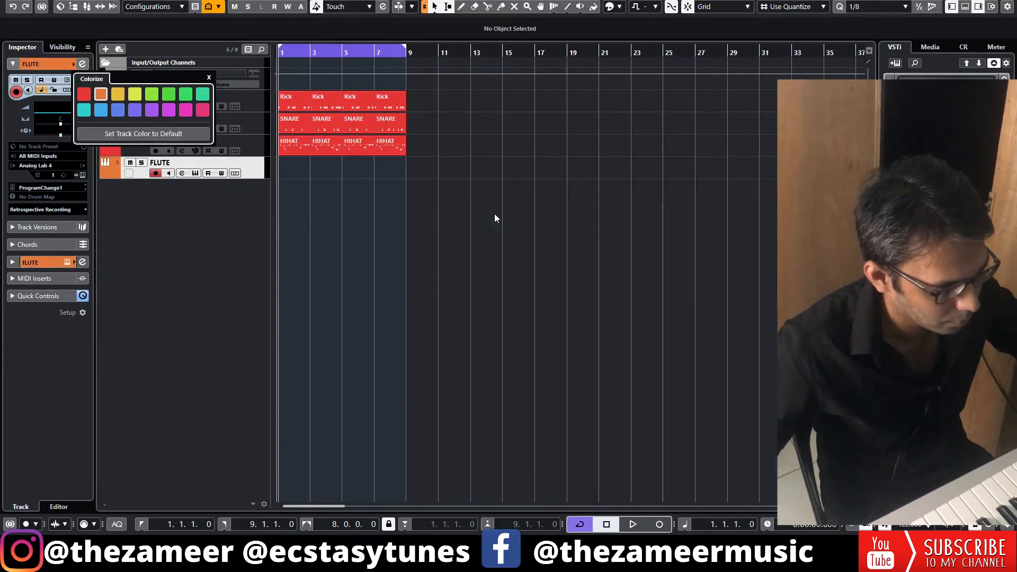
left_click(139, 207)
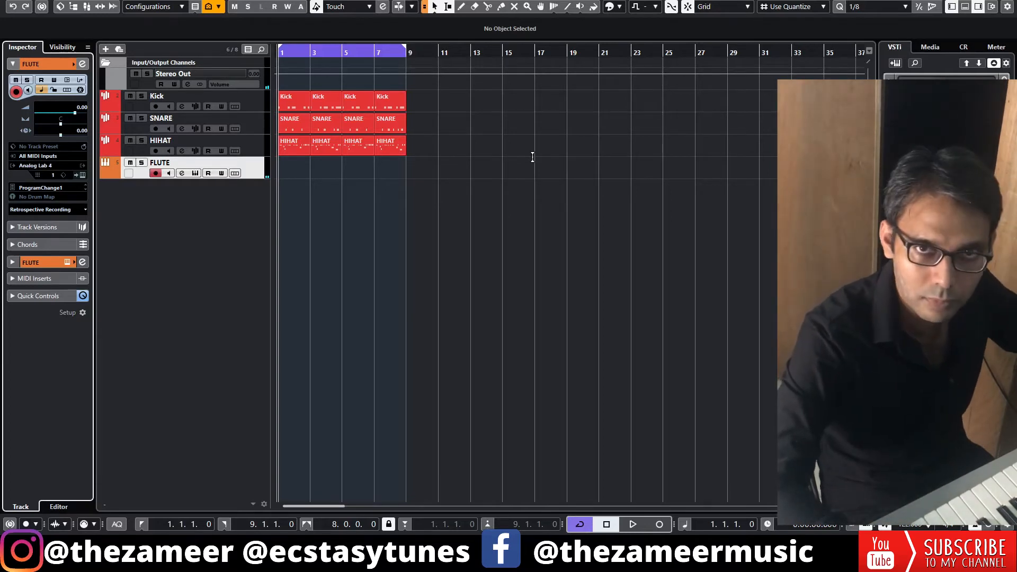
Record a melody on the FLUTE track over bars 1 to 8, open the part for editing and undo the last note edit
key("KP_Multiply")
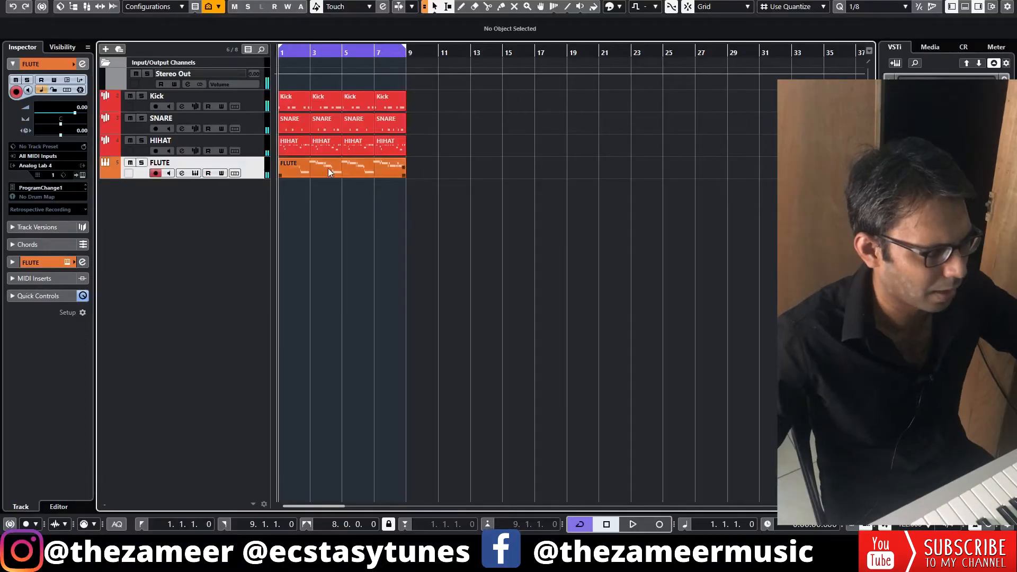
double_click(330, 168)
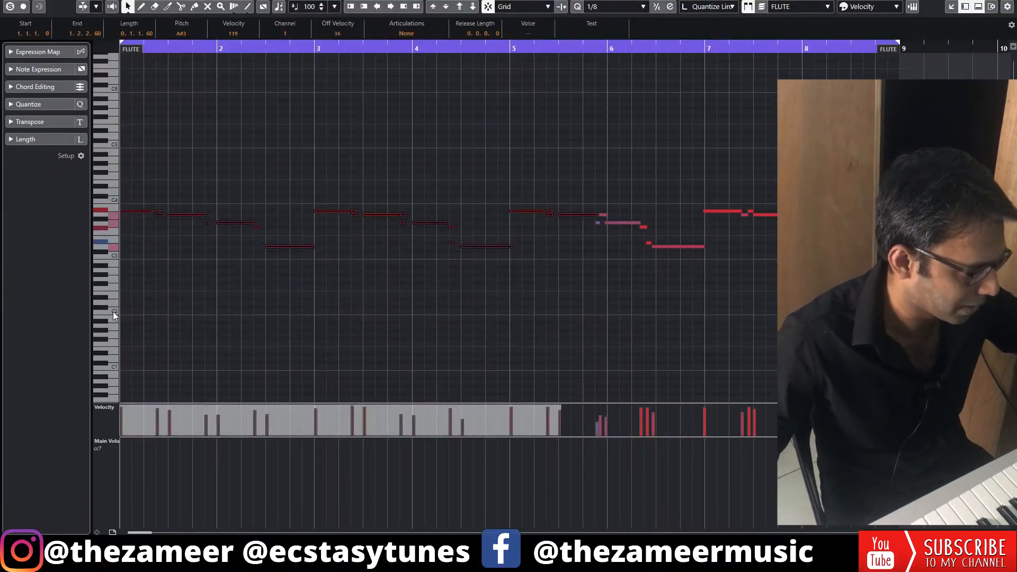
key("ctrl+z")
left_click(179, 52)
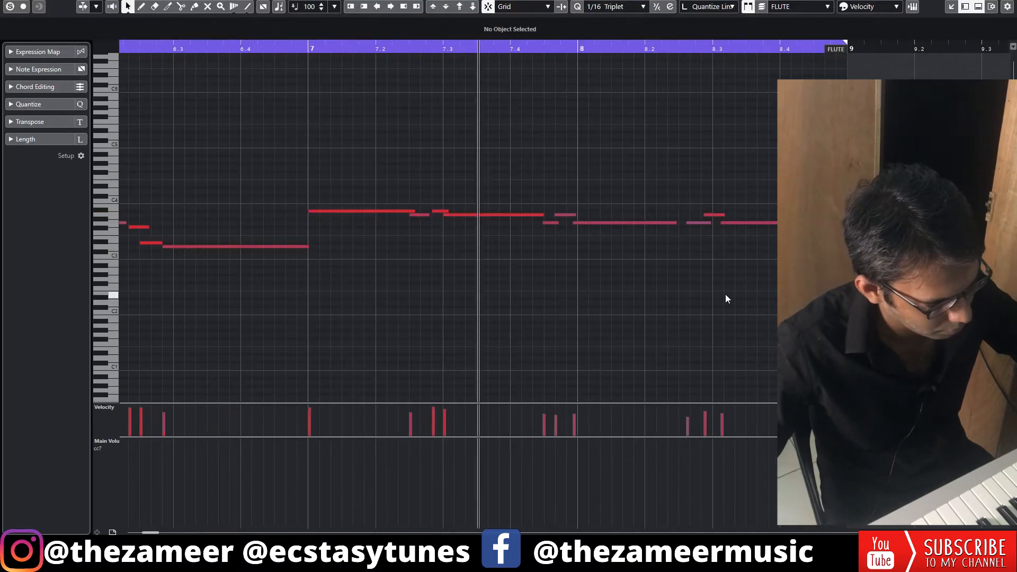
Quantize the flute notes around bar 8 to the 1/16 Triplet grid and align the long G3 note's start with bar 8
left_click_drag(555, 212, 749, 246)
key("q")
left_click(646, 228)
left_click(742, 250)
left_click_drag(693, 200, 727, 224)
key("q")
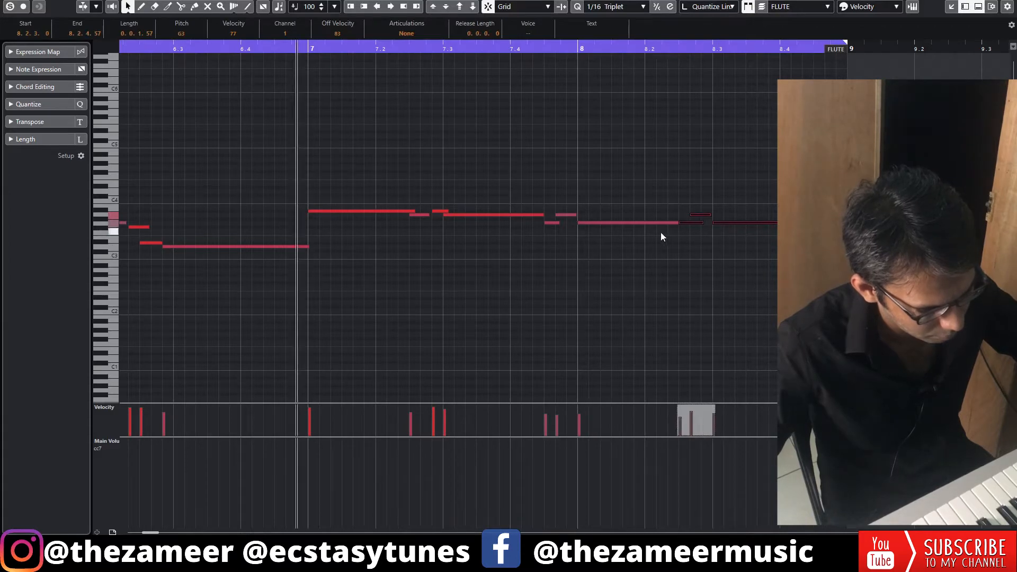
left_click_drag(673, 223, 662, 223)
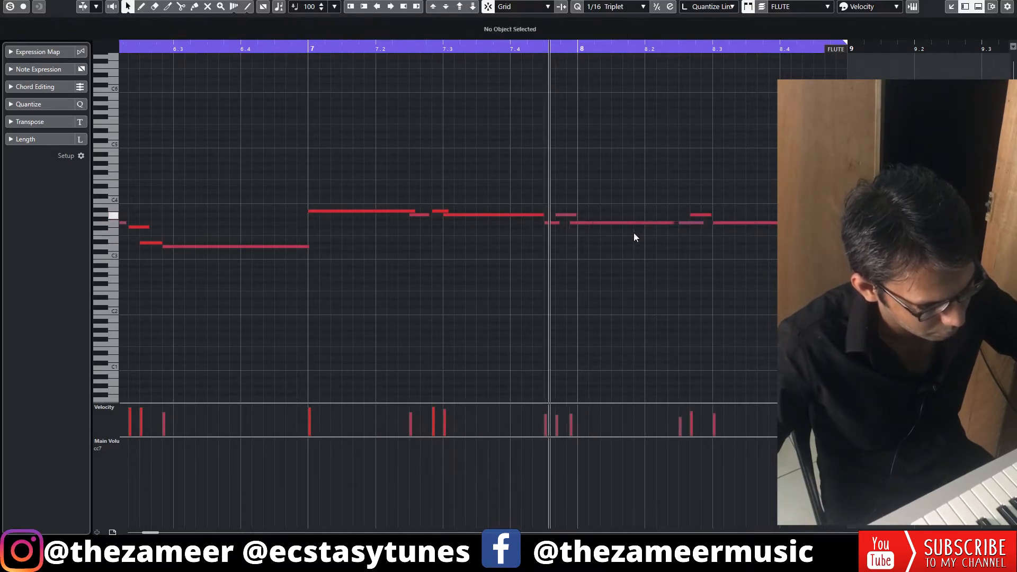
left_click_drag(567, 223, 578, 224)
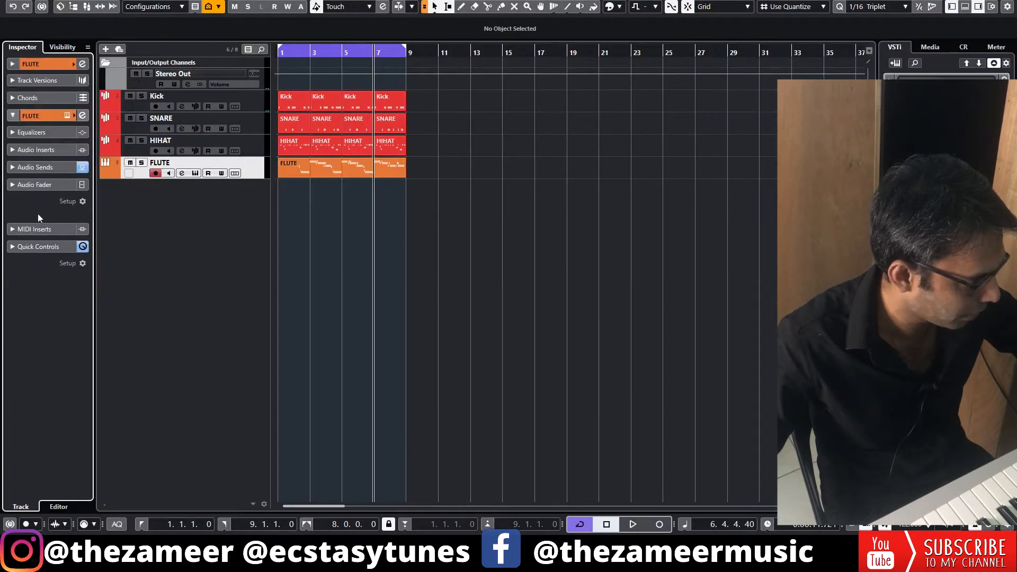
Show the FLUTE track's audio sends and play the arrangement from the start
left_click(50, 167)
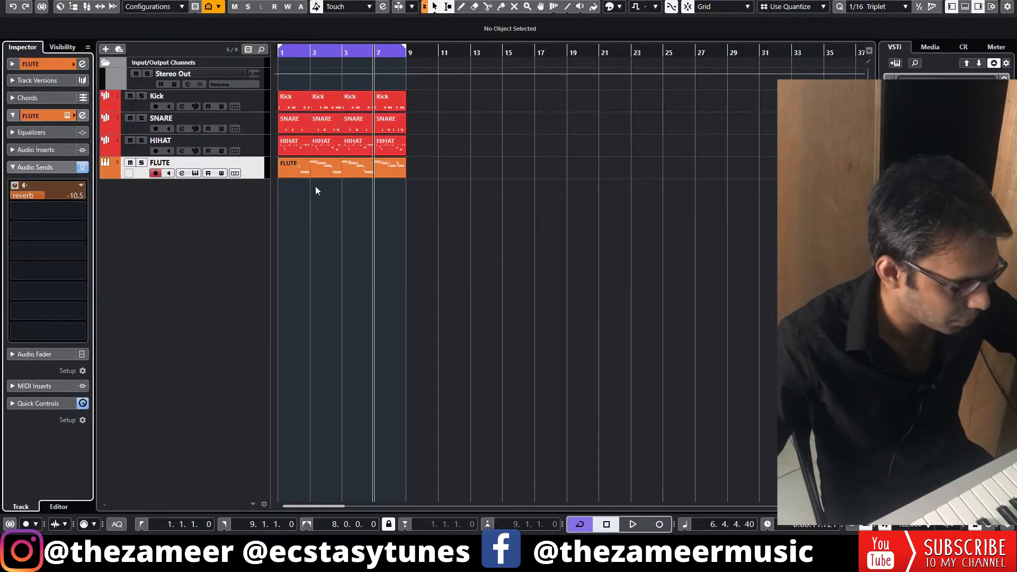
key("KP_Decimal")
key("space")
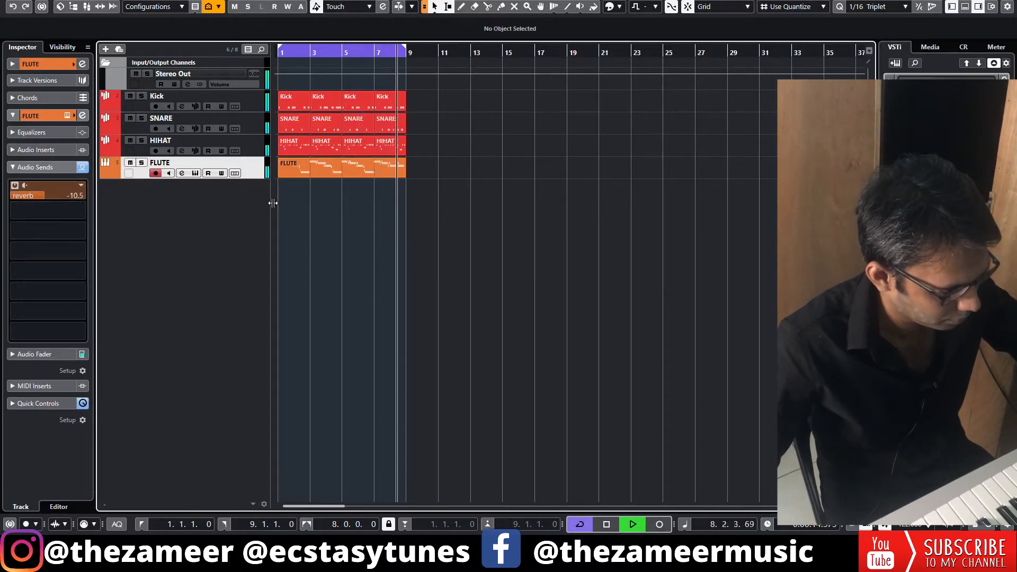
key("space")
Add an FX channel named DEL with MultiTap Delay as the FLUTE track's second send
left_click(64, 214)
left_click(64, 214)
left_click(159, 328)
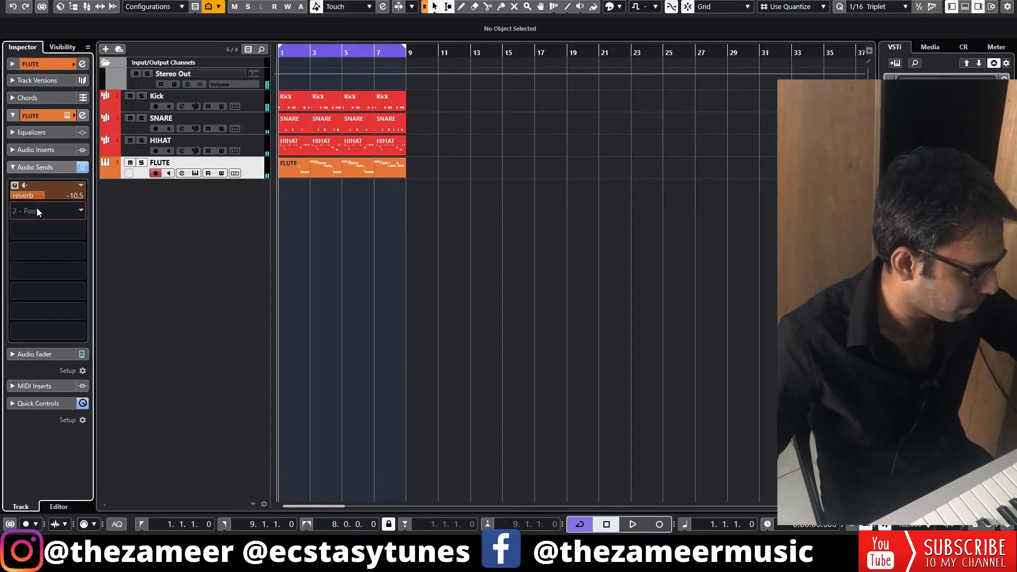
right_click(37, 208)
left_click(80, 320)
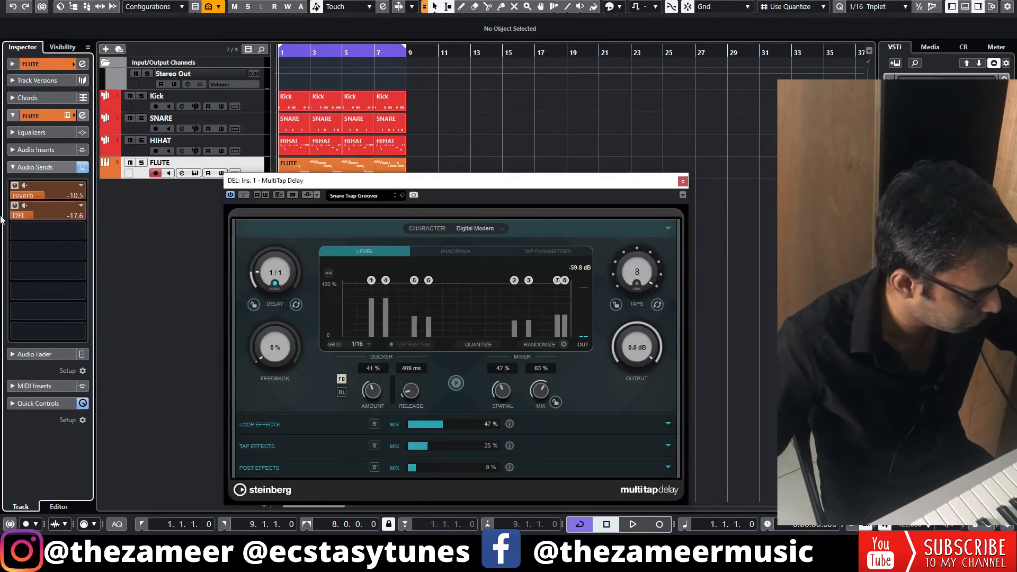
Set the FLUTE track's DEL send level to -23.5, audition it and close the delay plug-in
left_click_drag(28, 217, 14, 222)
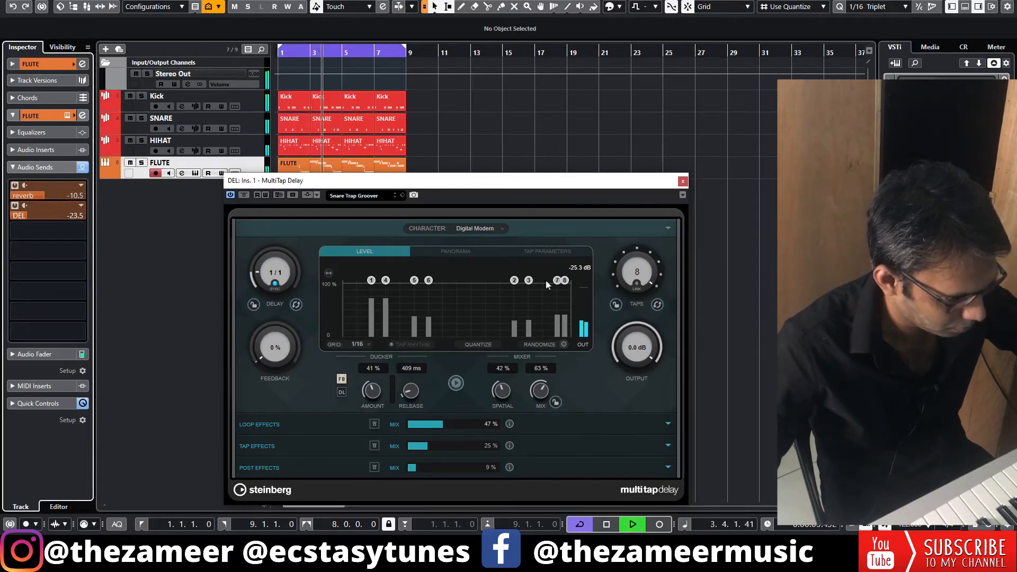
left_click(683, 181)
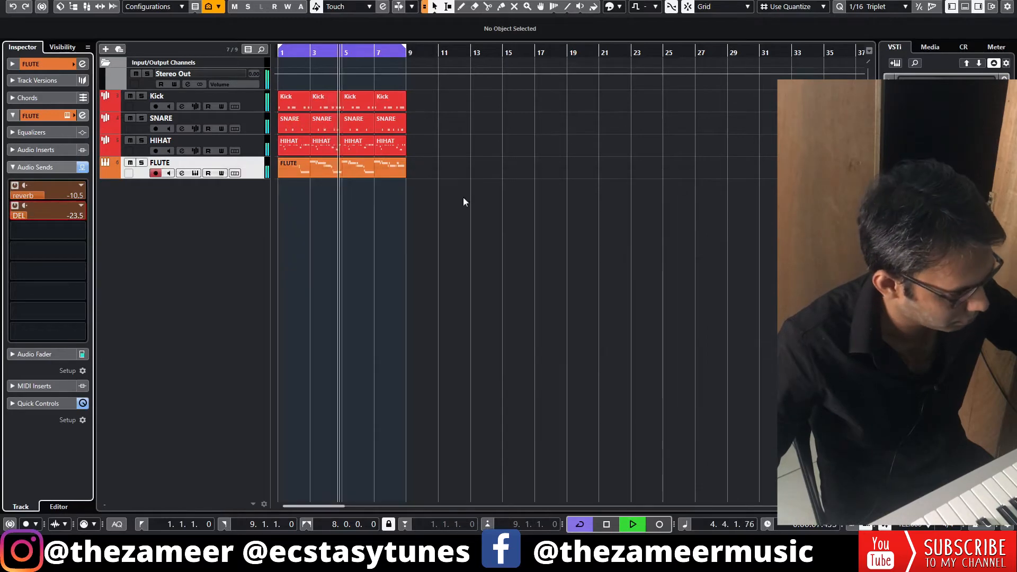
key("space")
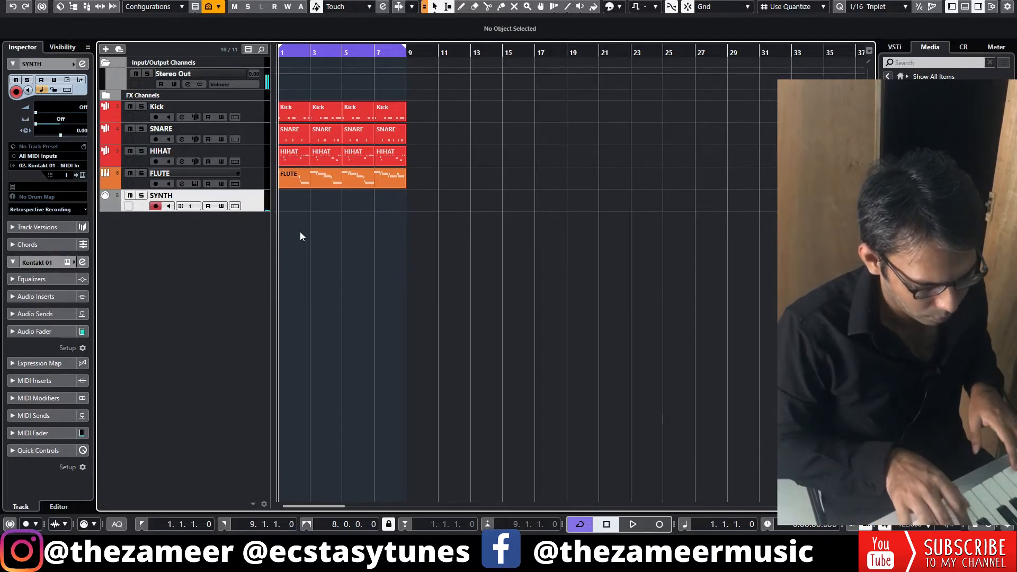
Record short chords on the Kontakt SYNTH track from bar 1 and open the recorded part in the key editor
key("KP_Multiply")
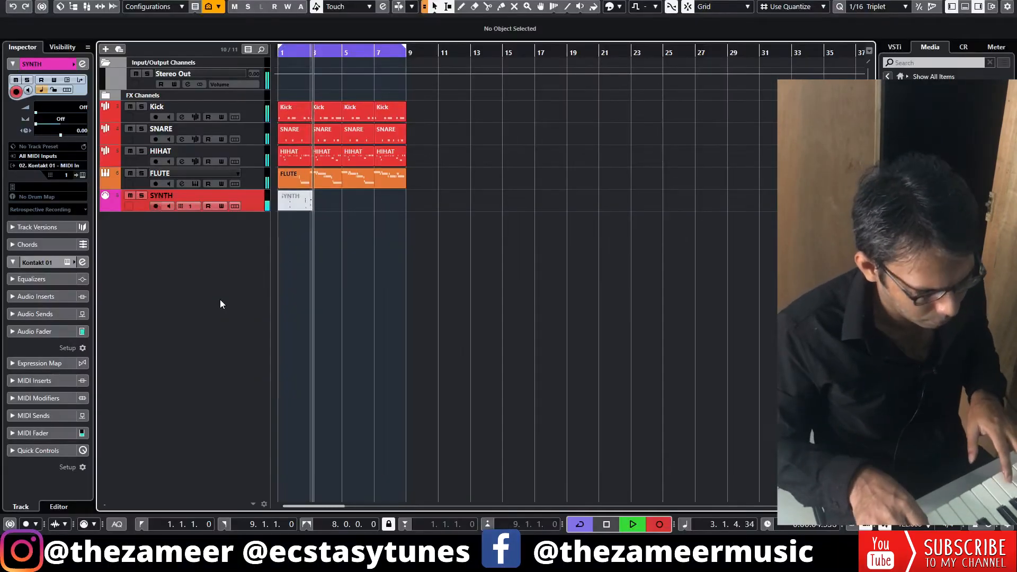
key("space")
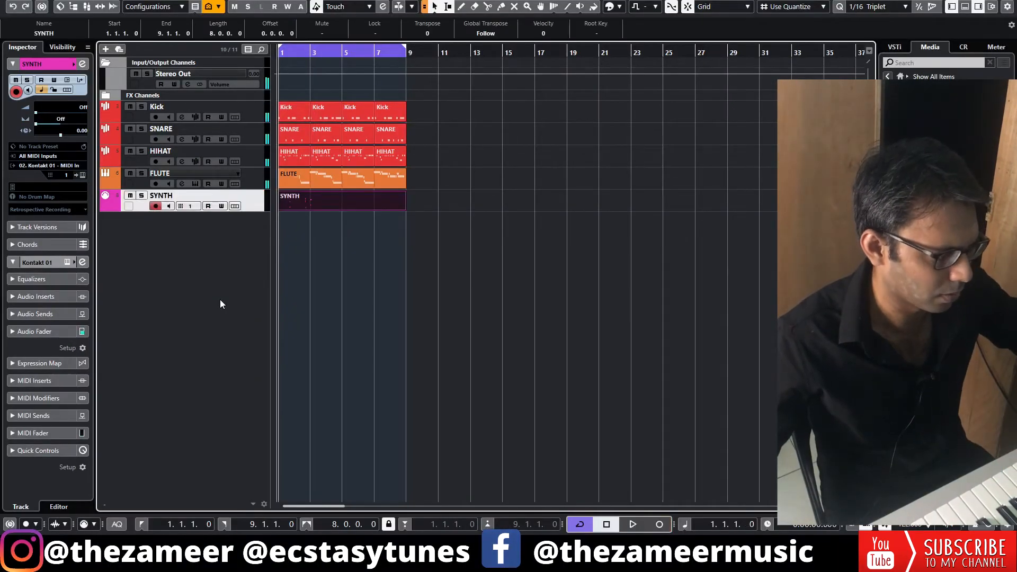
key("Return")
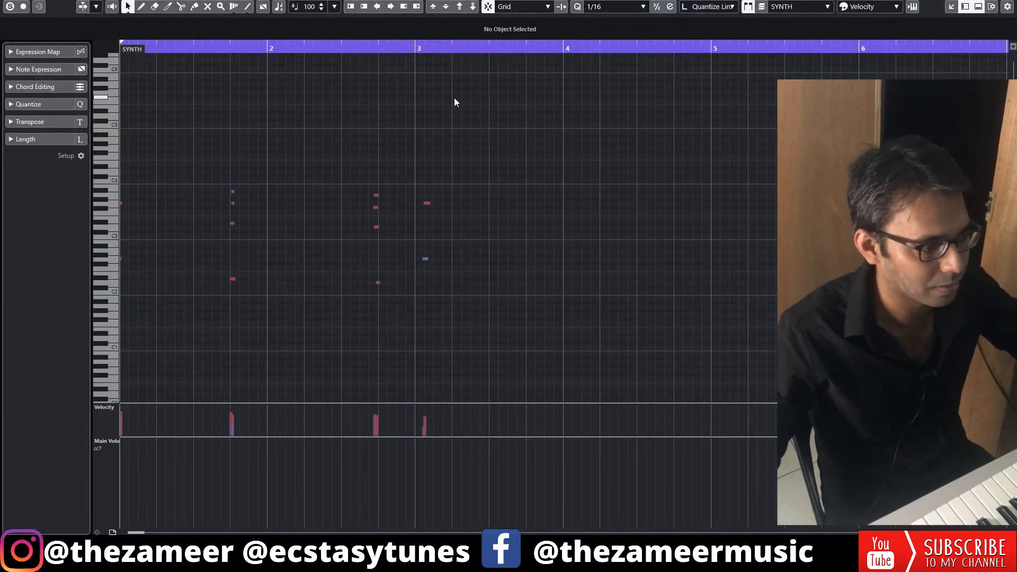
Quantize the SYNTH chords in bars 1 and 2 to 1/16, play them and select the extra notes after bar 3 starts
key("q")
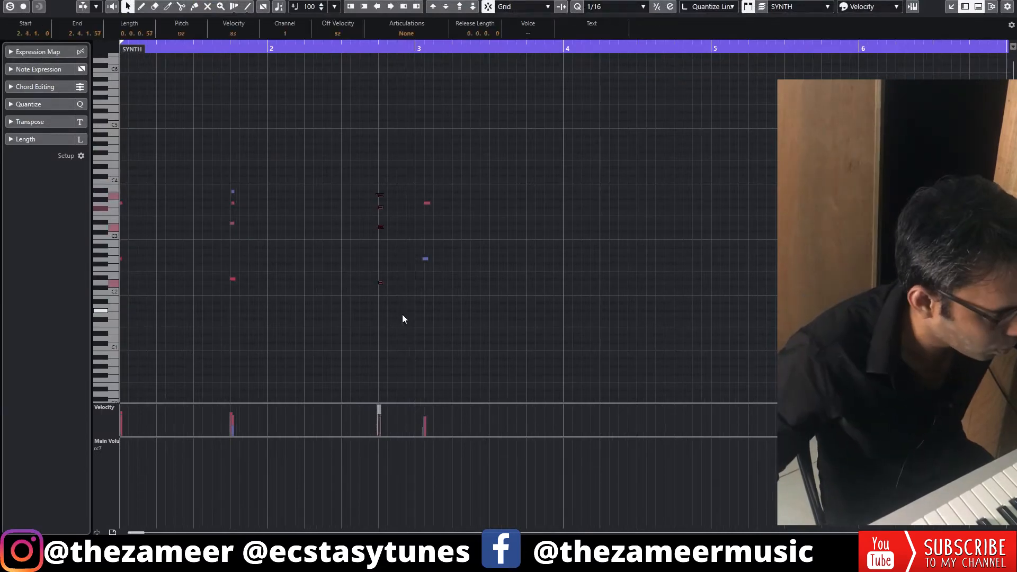
left_click_drag(285, 128, 231, 378)
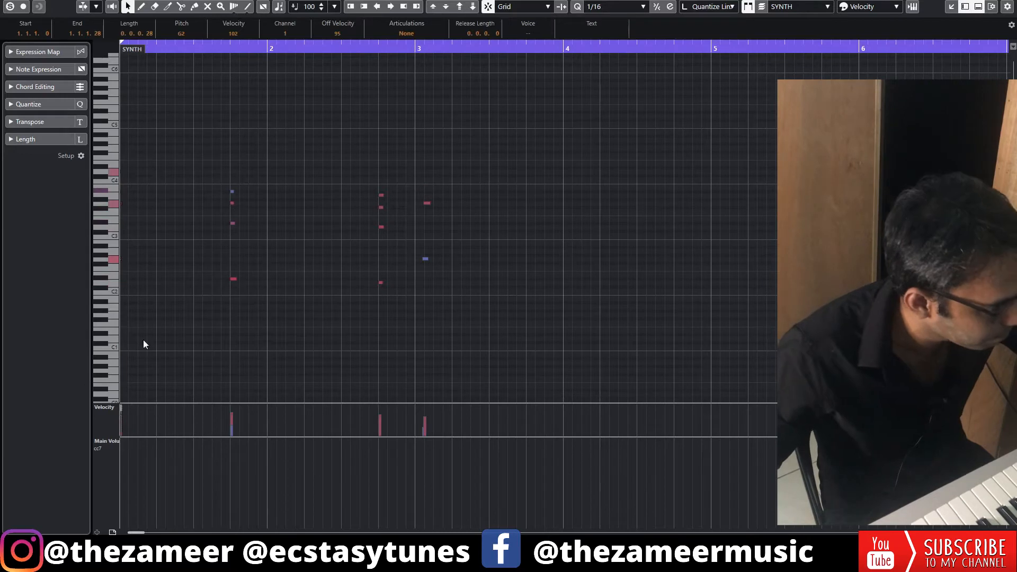
key("space")
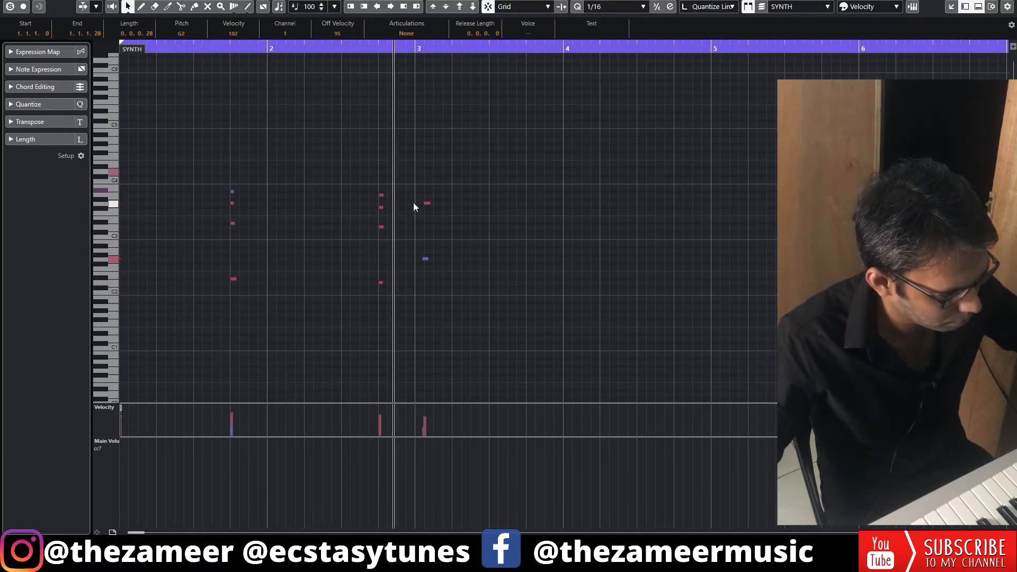
left_click_drag(534, 129, 22, 397)
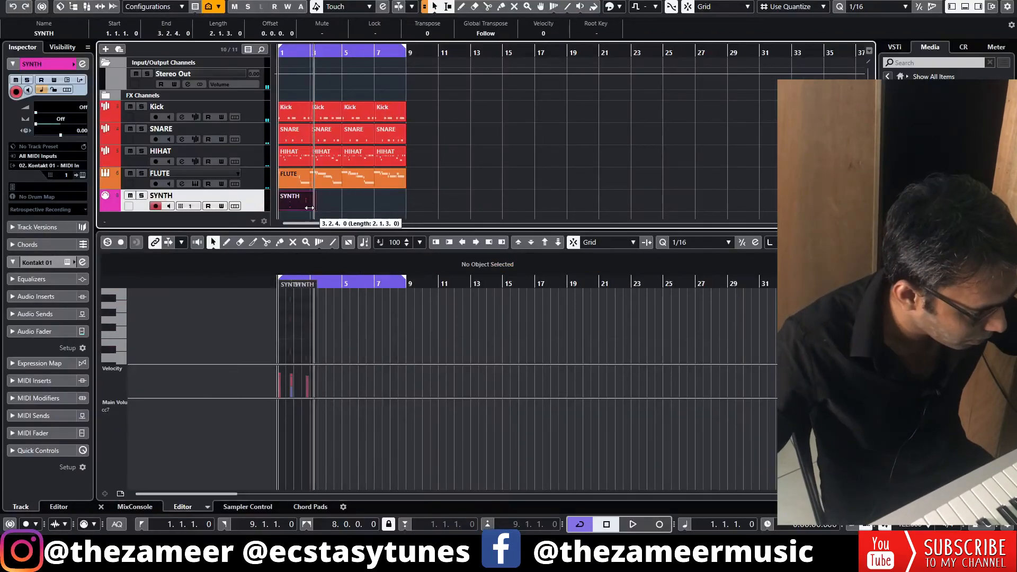
Shorten the SYNTH part to two bars and repeat it through bar 8 with the quantize preset at 1/1
left_click_drag(324, 207, 307, 208)
left_click(864, 6)
left_click(872, 20)
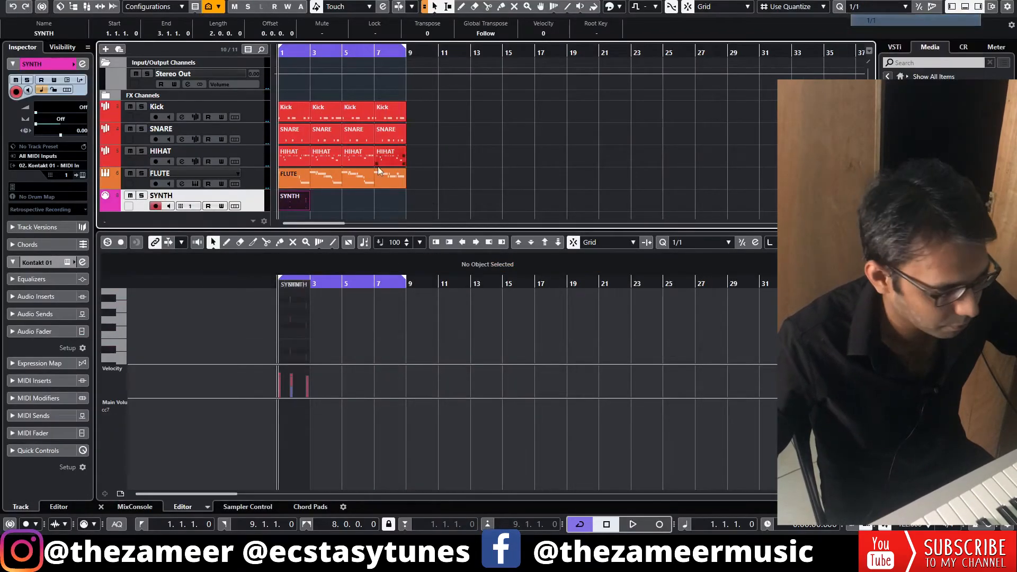
left_click_drag(308, 208, 406, 208)
left_click(446, 191)
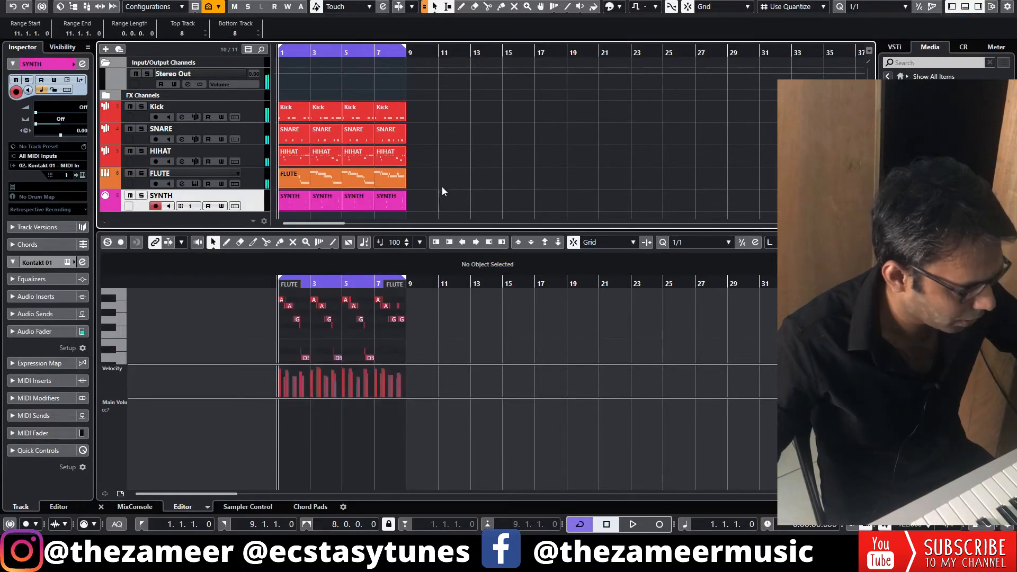
Render the FLUTE part to a new audio track and play the arrangement with the lower editor hidden
key("space")
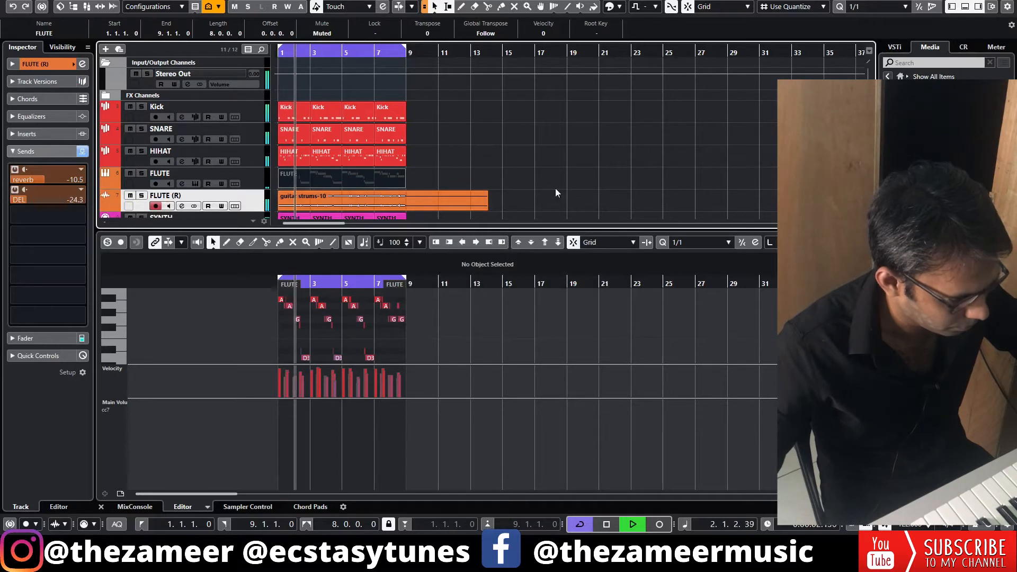
left_click(965, 6)
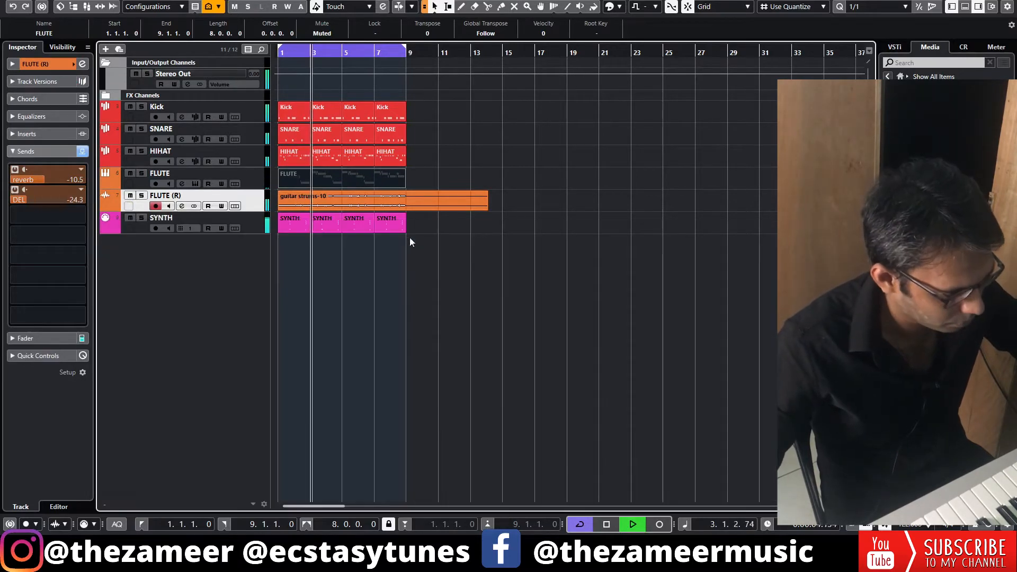
Trim the rendered FLUTE (R) audio event so that it ends at bar 9
left_click_drag(482, 208, 406, 210)
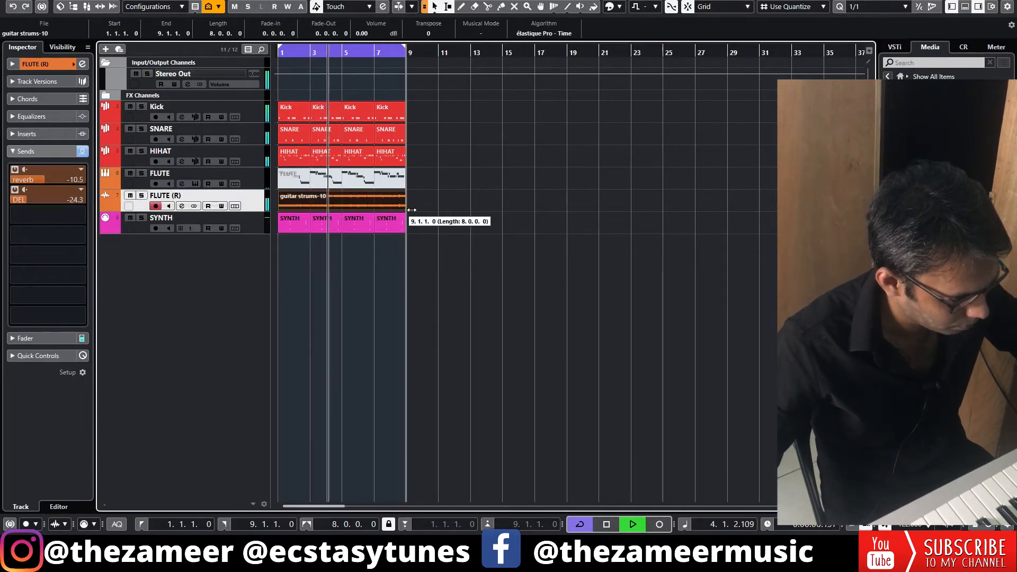
left_click(416, 234)
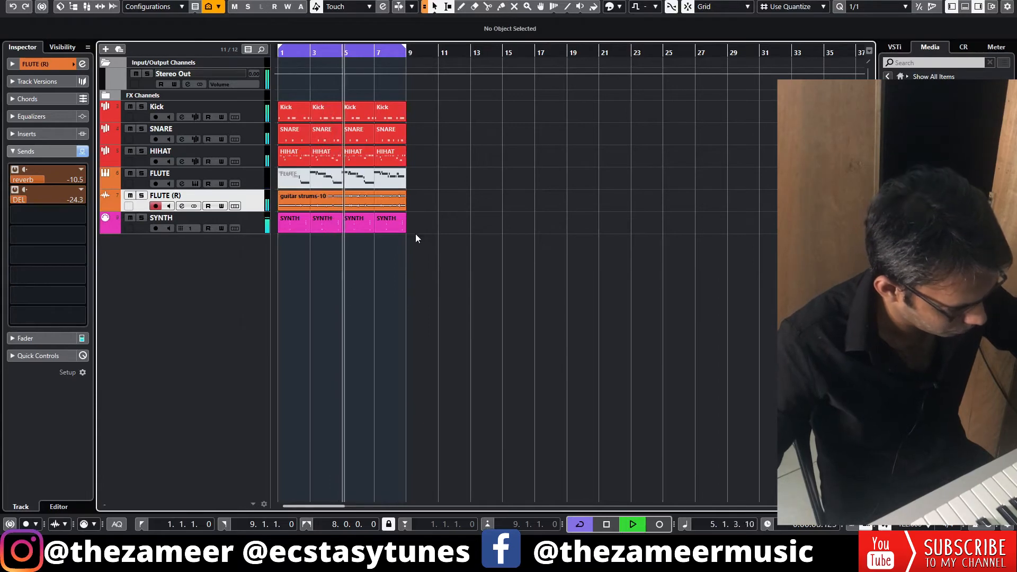
Set the SYNTH track's MIDI volume to 101 during playback, then stop the transport
left_click(138, 233)
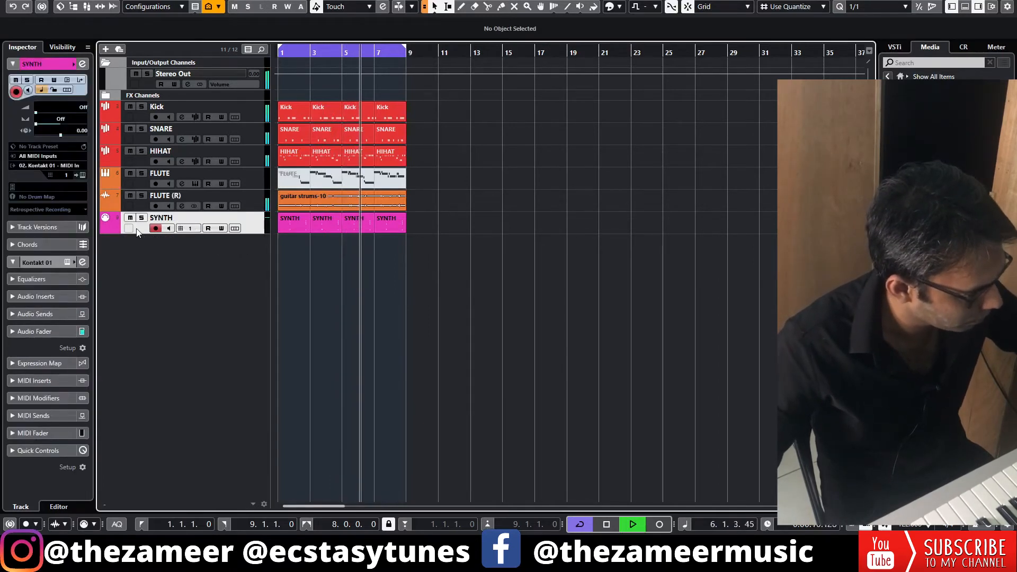
left_click(73, 112)
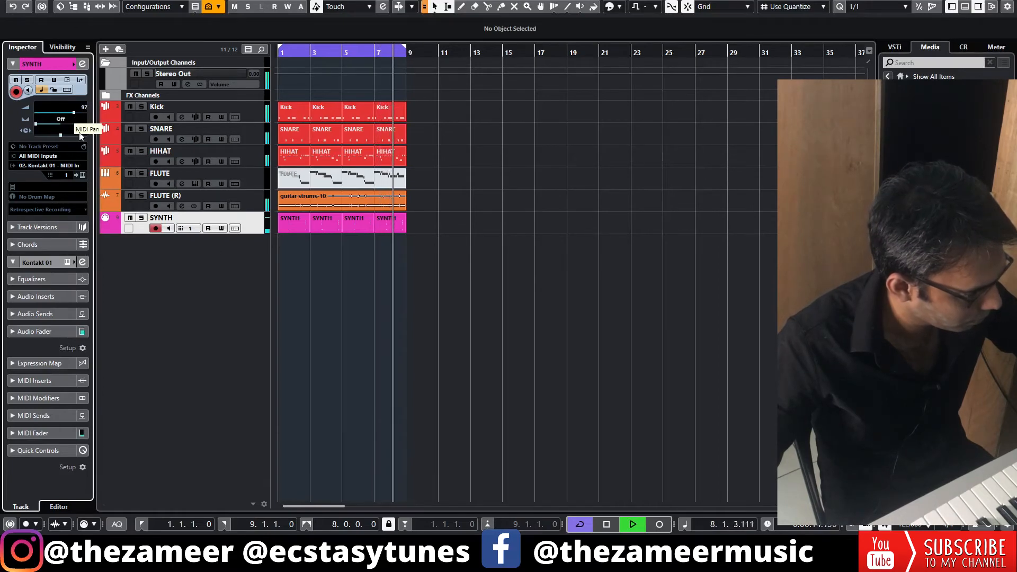
left_click(256, 279)
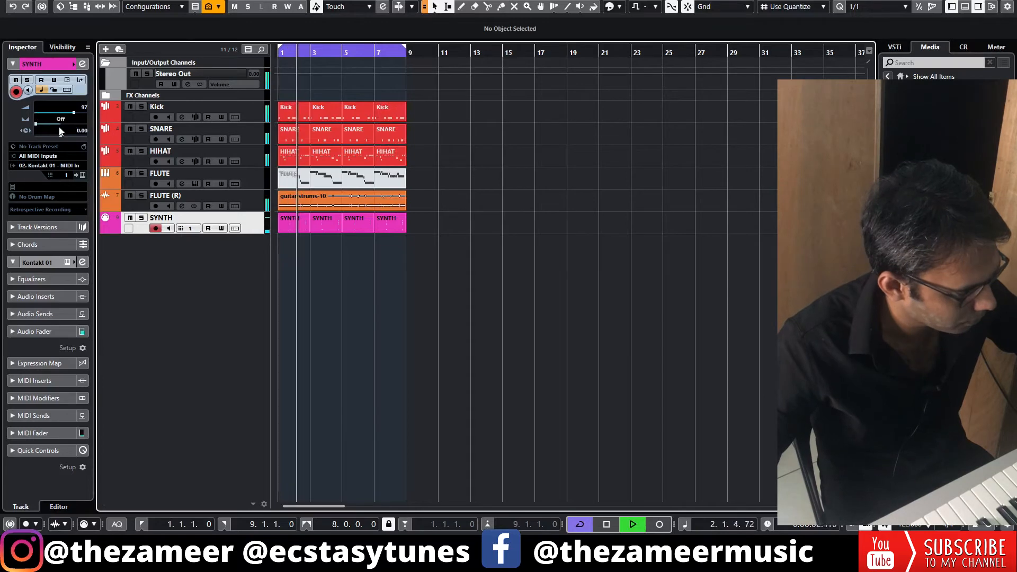
left_click_drag(74, 116, 76, 117)
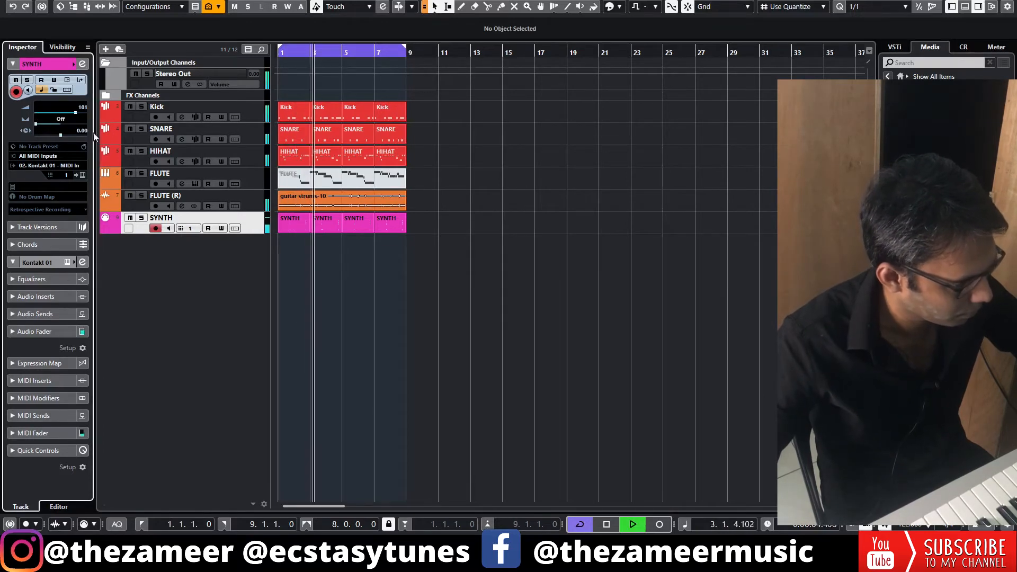
left_click(466, 267)
key("space")
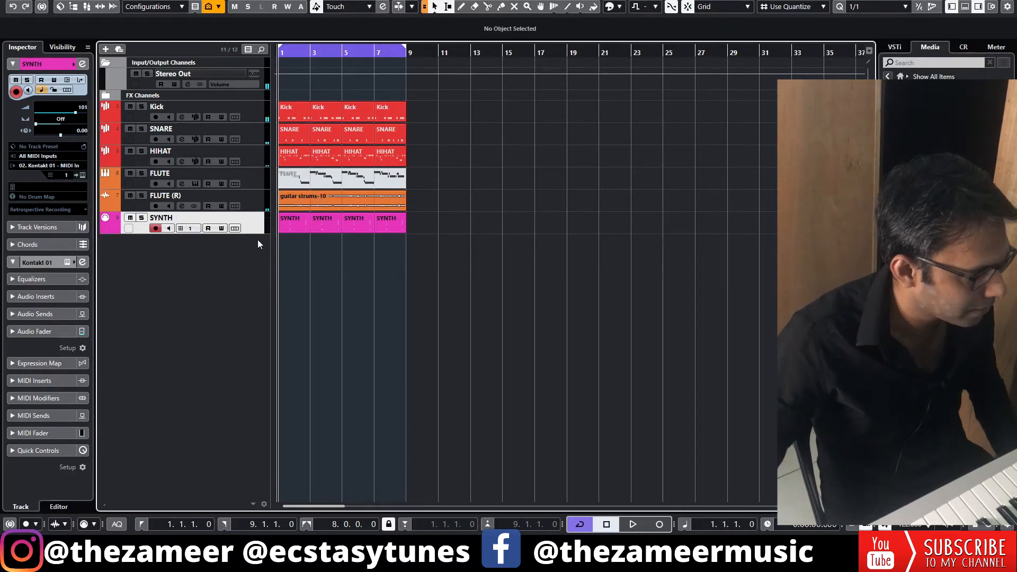
Render all four SYNTH parts in place to a new audio track with the current settings
left_click_drag(351, 233, 299, 232)
right_click(292, 221)
mouse_move(381, 310)
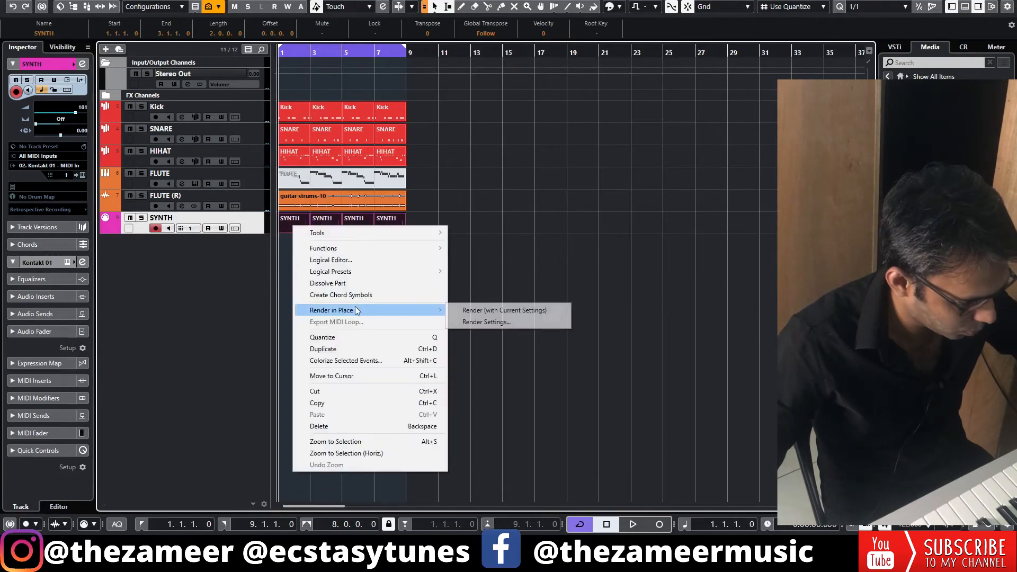
left_click(493, 311)
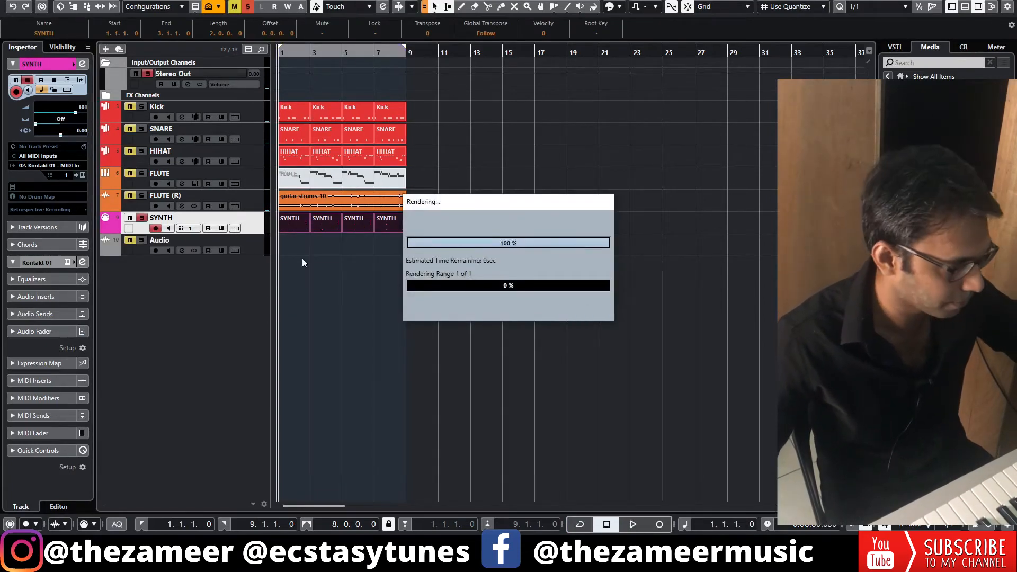
Insert HalfTime on the rendered Kontakt 01 (R) track and set its mix to 63% during playback
left_click(26, 133)
left_click(55, 156)
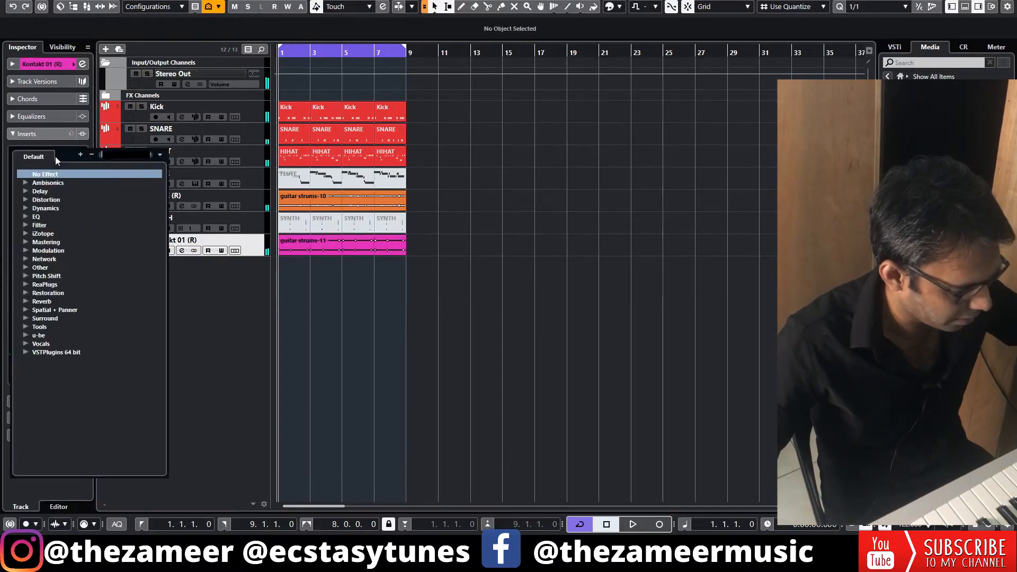
type("Half")
key("Return")
key("space")
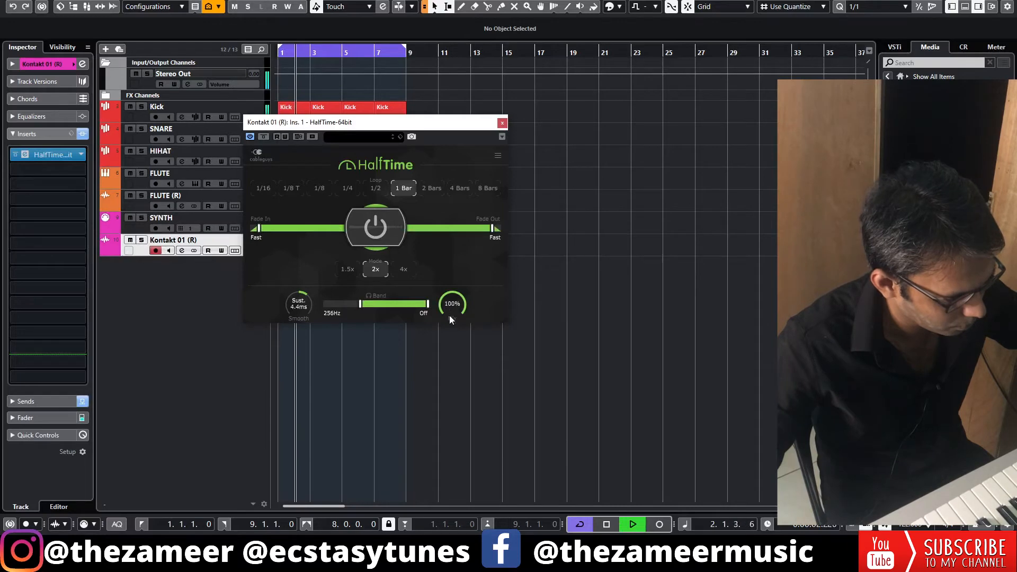
left_click_drag(448, 312, 447, 318)
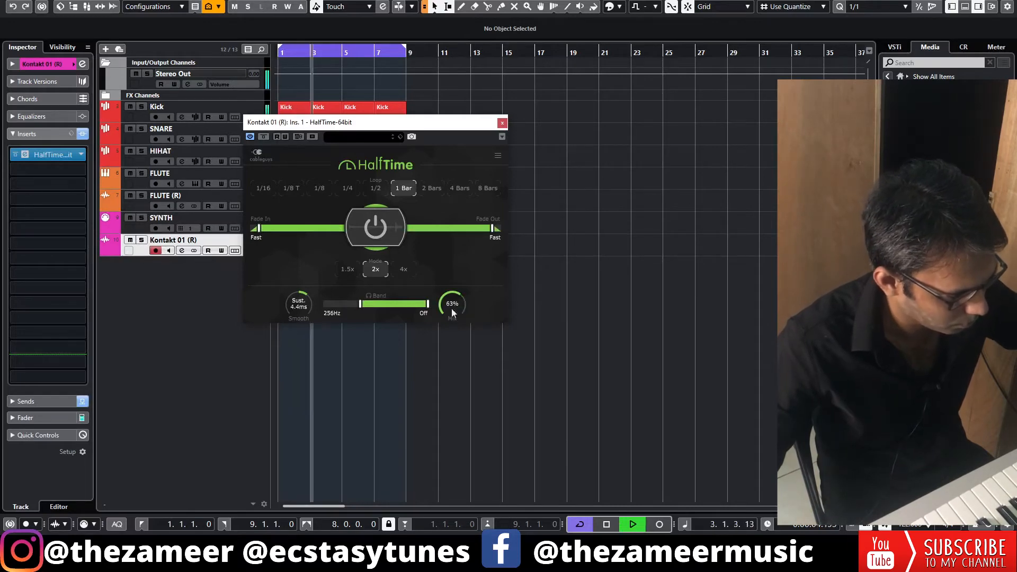
left_click(501, 123)
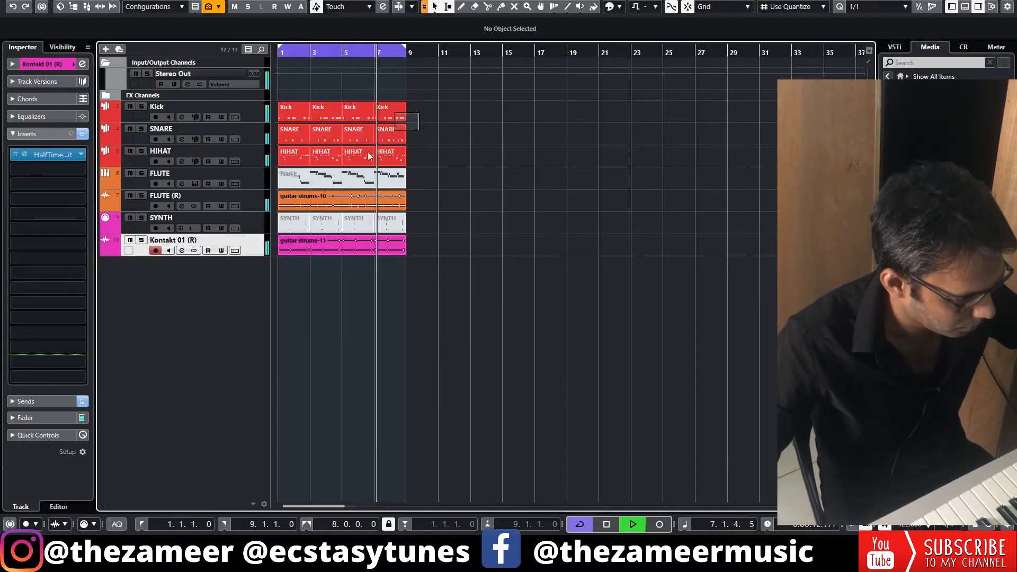
Duplicate all events on every track once, directly after the first eight bars
key("ctrl+a")
key("ctrl+d")
left_click(536, 281)
Mute the second FLUTE (R) event and insert HalfTime on that track with the band starting at 768 Hz
key("2")
left_click(474, 201)
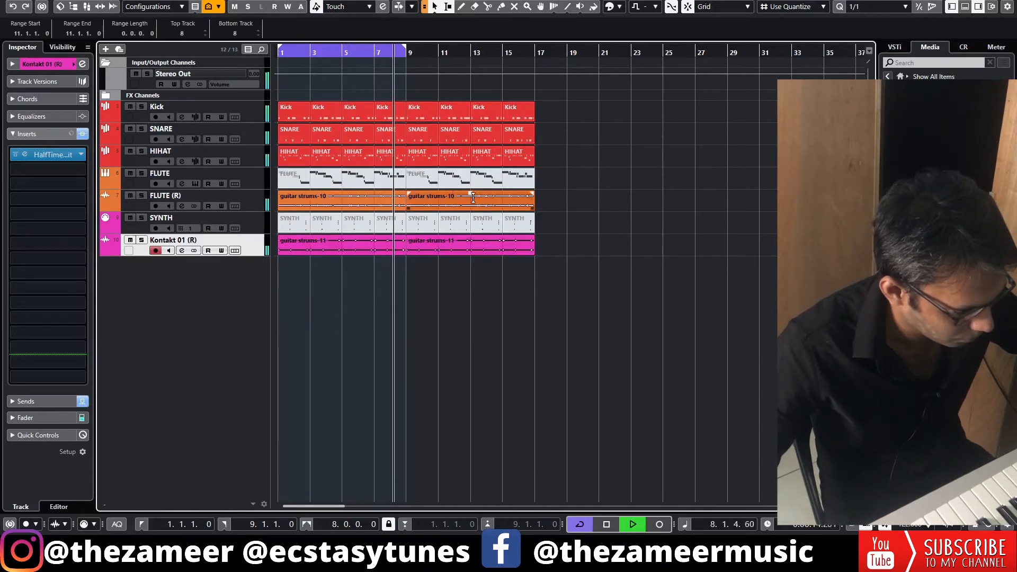
key("space")
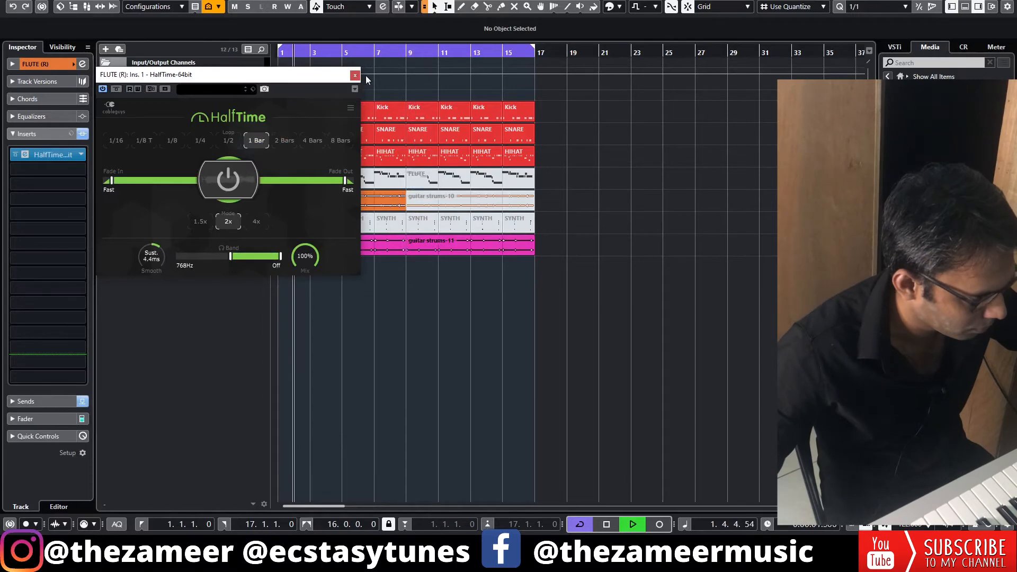
left_click(355, 75)
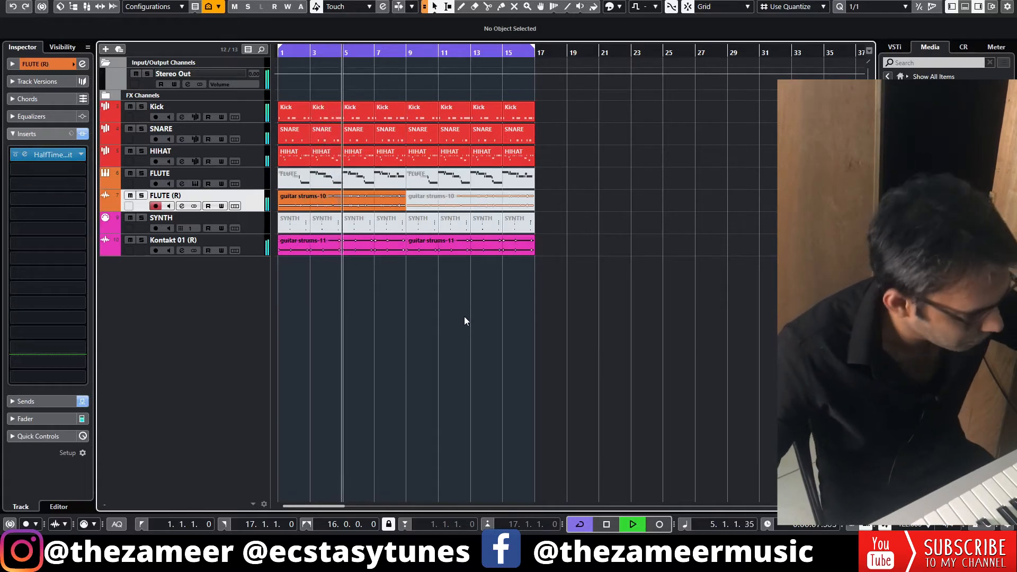
Listen to the arrangement past bar 9 and review the HalfTime settings on the FLUTE (R) track
left_click(444, 203)
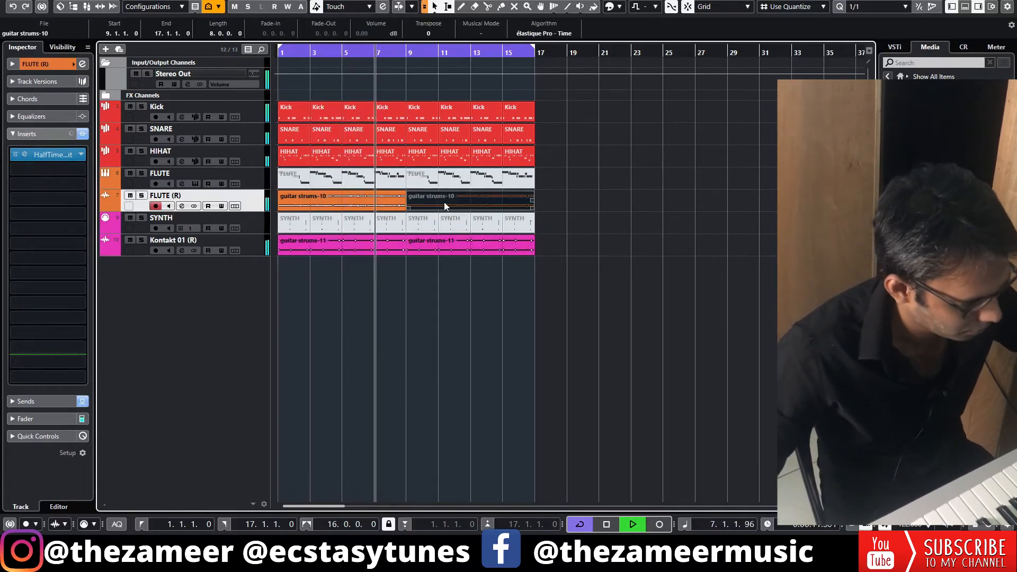
left_click(578, 255)
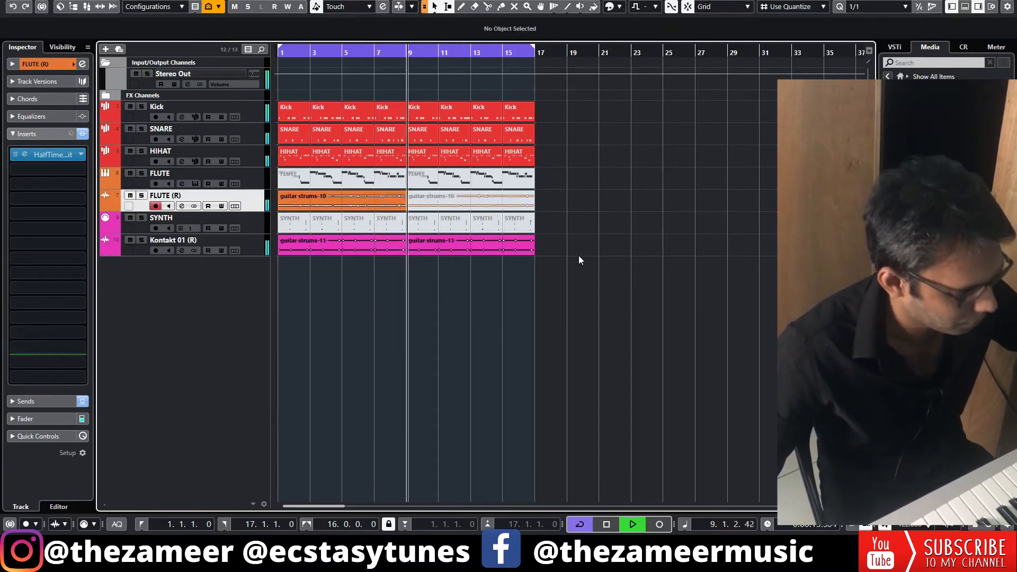
key("space")
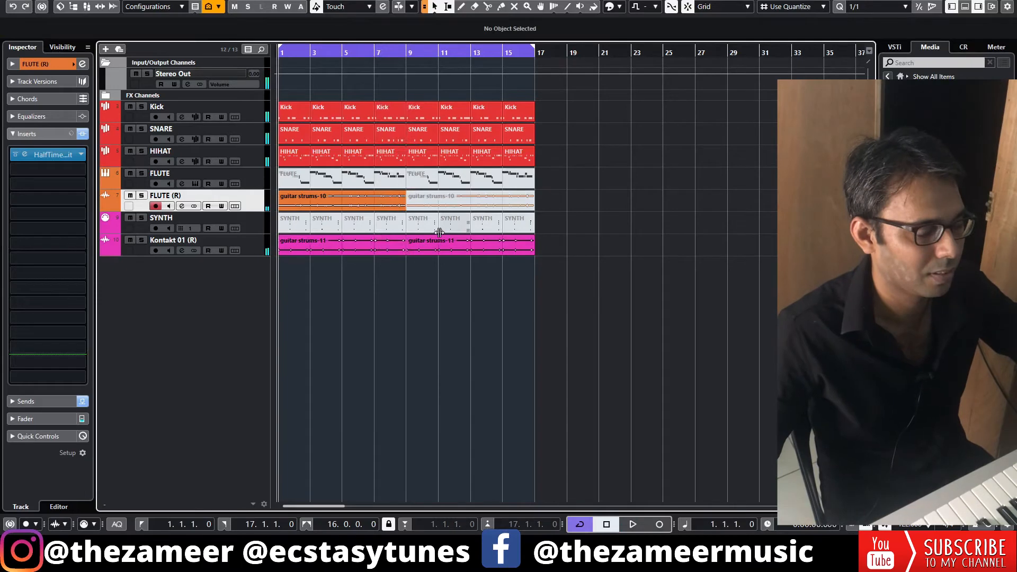
left_click(40, 155)
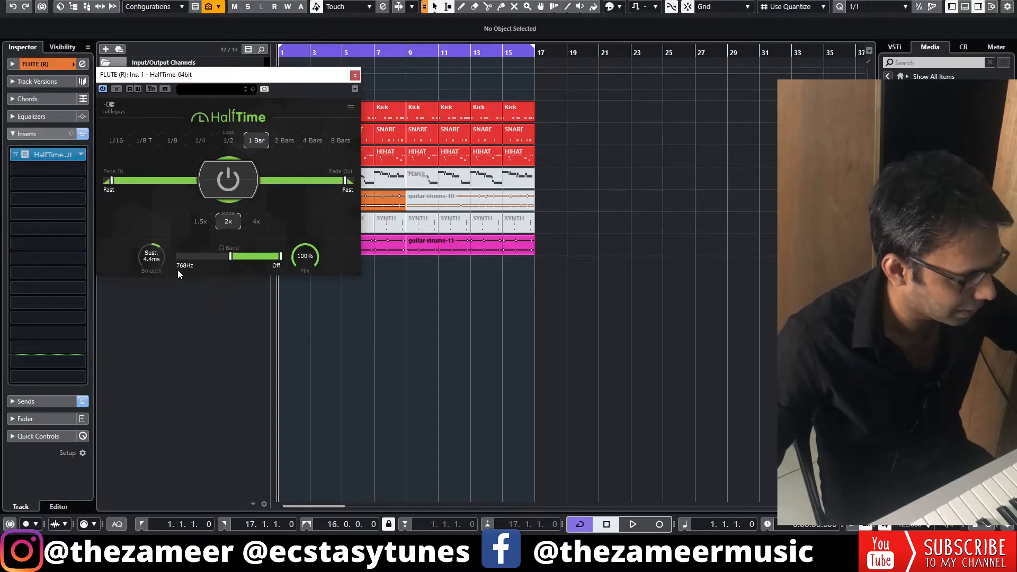
left_click(355, 75)
key("space")
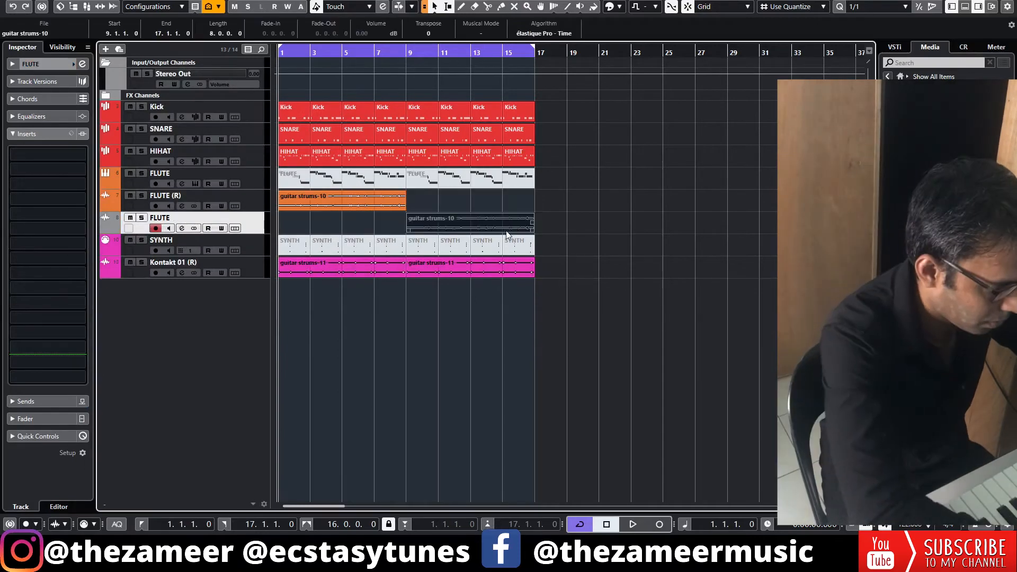
Color the new FLUTE audio track orange and unmute its event starting at bar 9
left_click(74, 65)
left_click(135, 94)
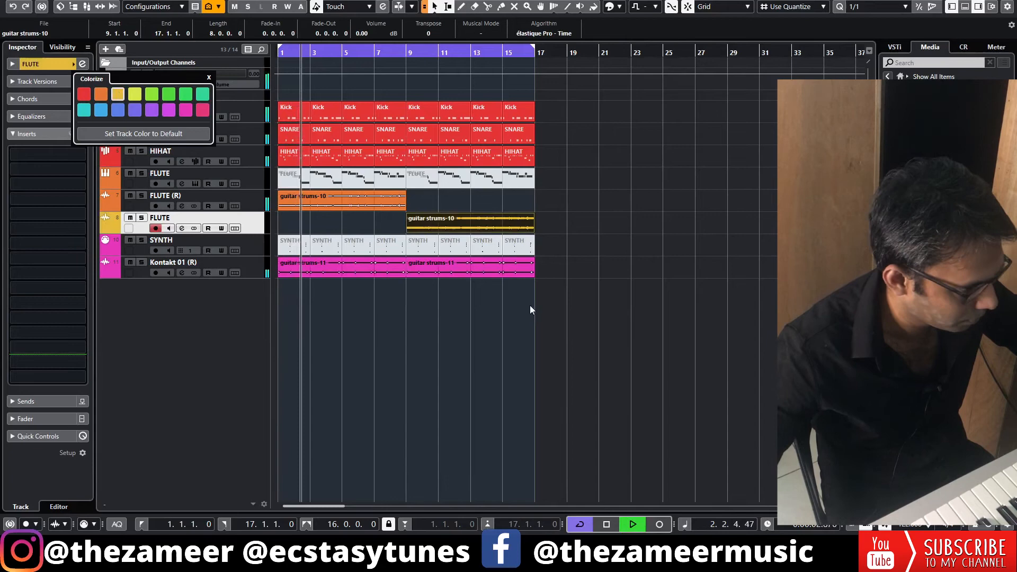
left_click(530, 305)
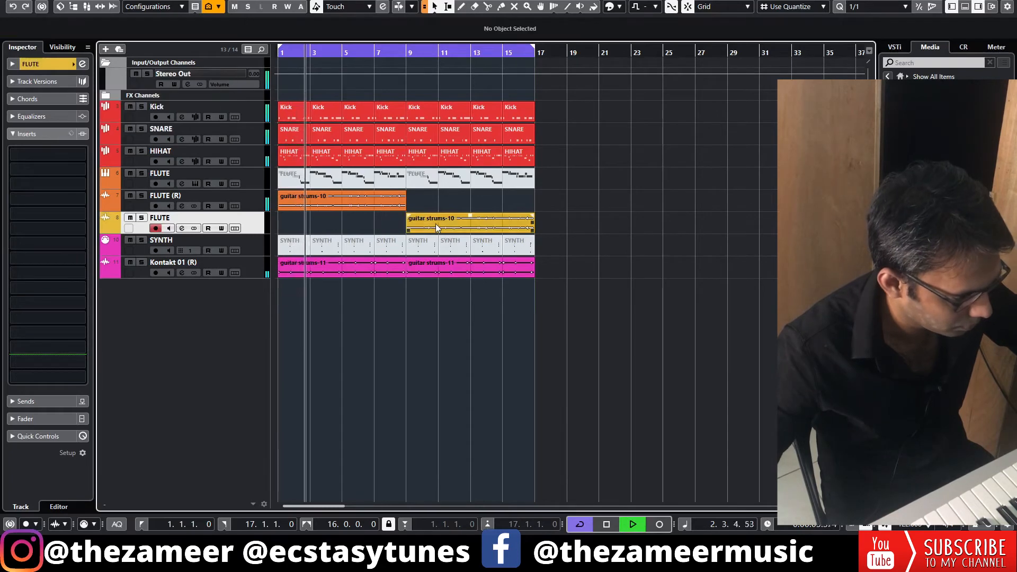
left_click(75, 64)
left_click(135, 95)
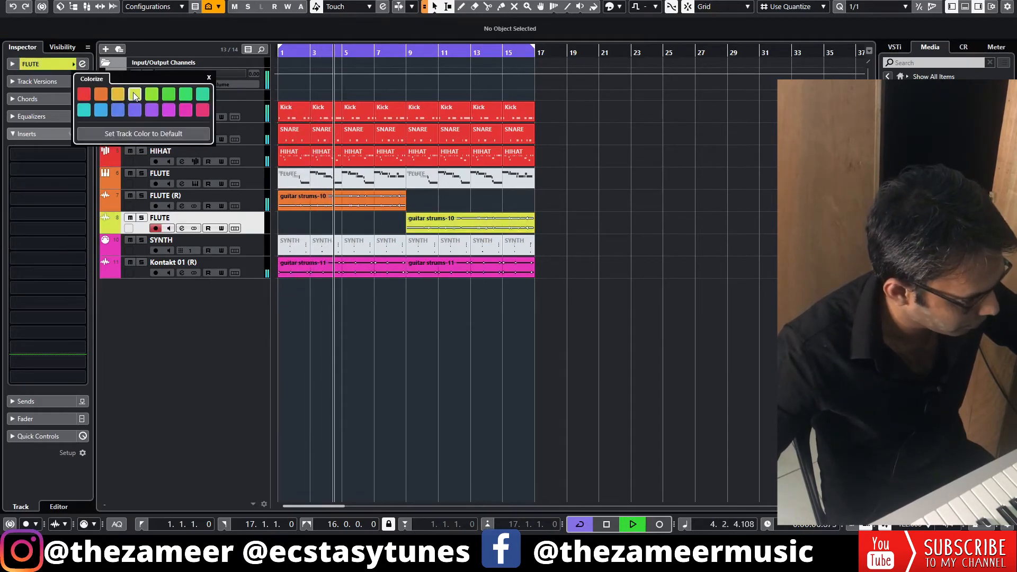
left_click(115, 96)
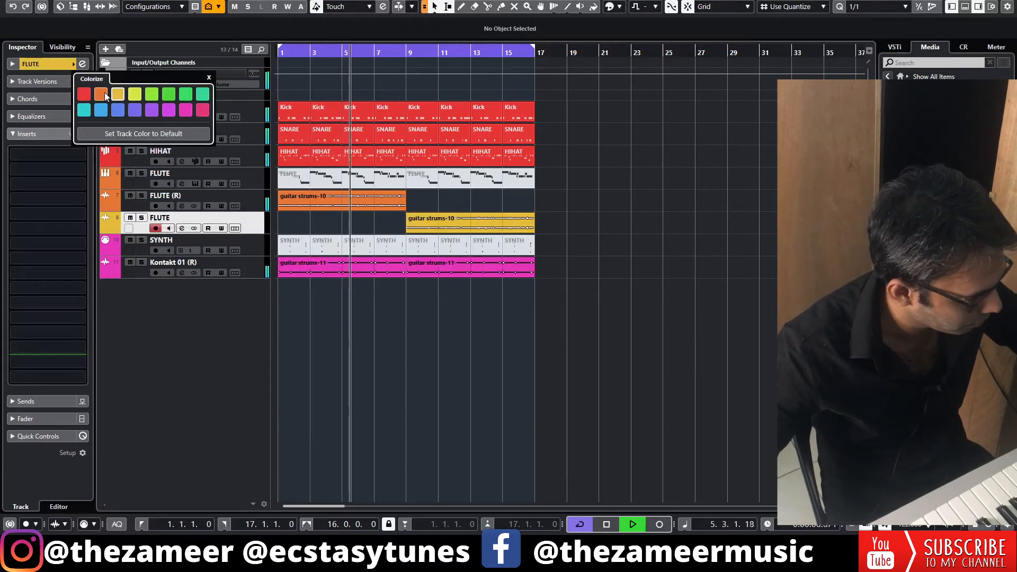
left_click(102, 94)
left_click(441, 332)
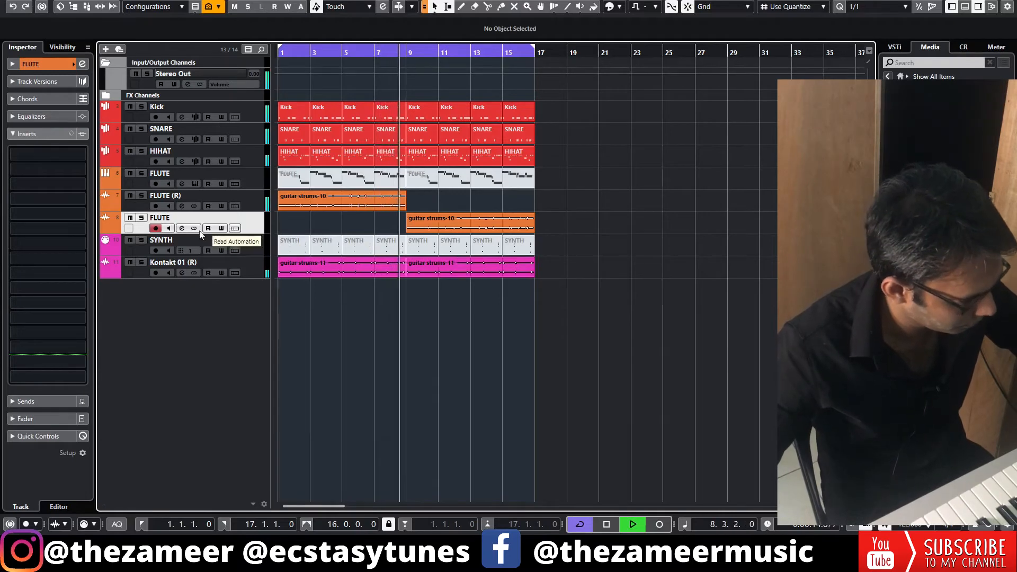
left_click(472, 225)
left_click(26, 159)
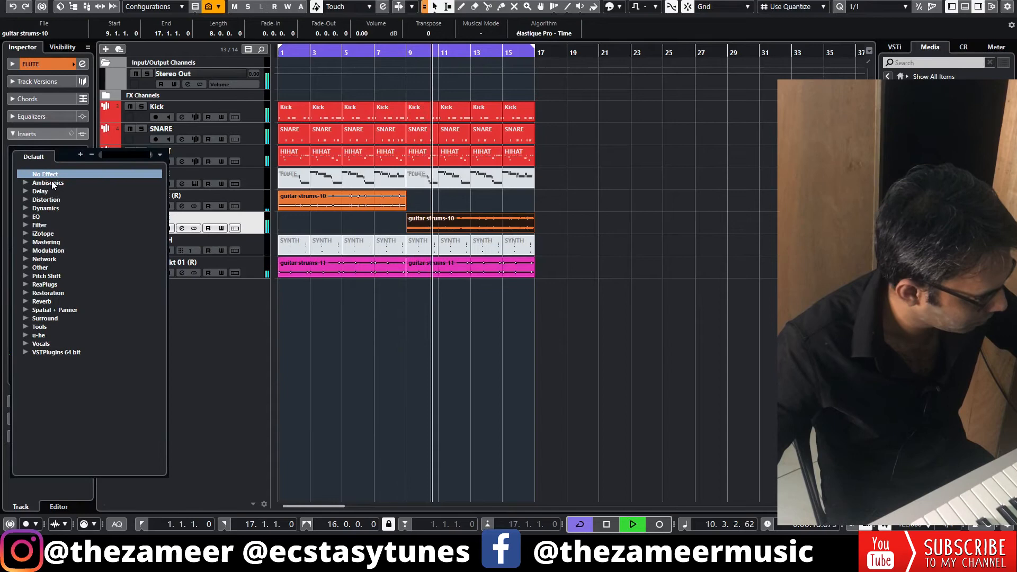
left_click(42, 301)
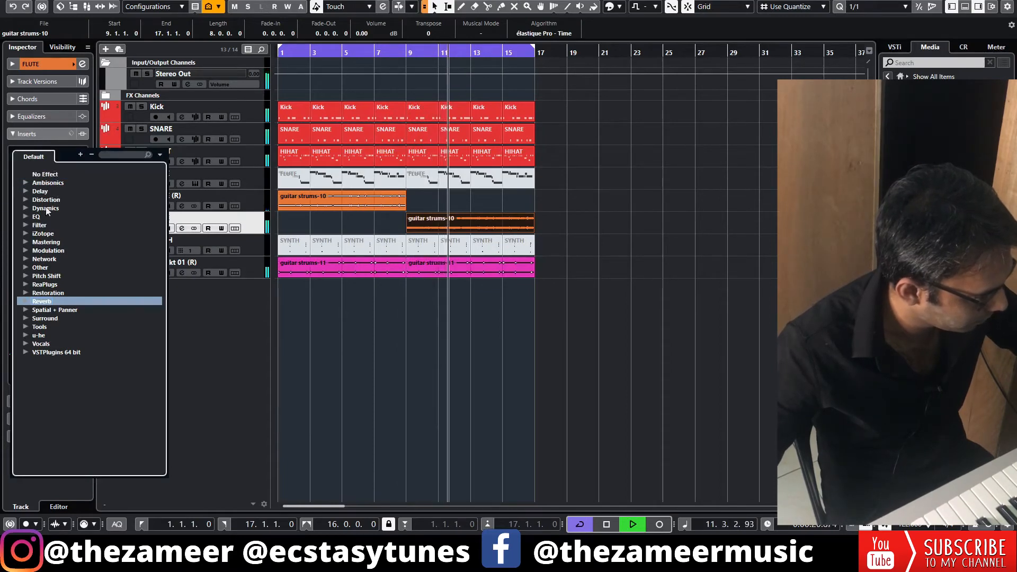
left_click(187, 335)
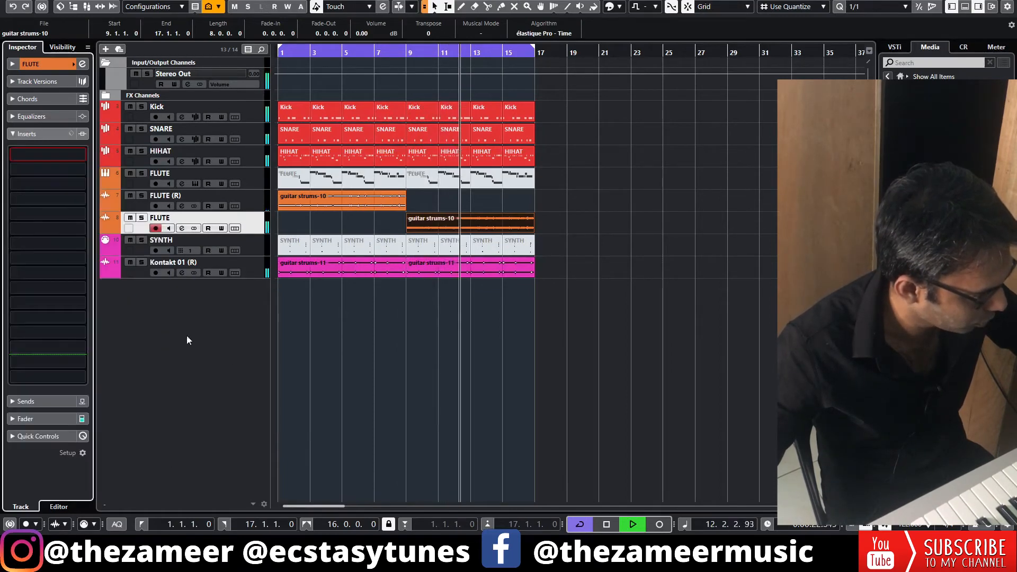
Add an active send to the reverb channel on the new FLUTE audio track at -13.6 dB
left_click(43, 134)
left_click(37, 153)
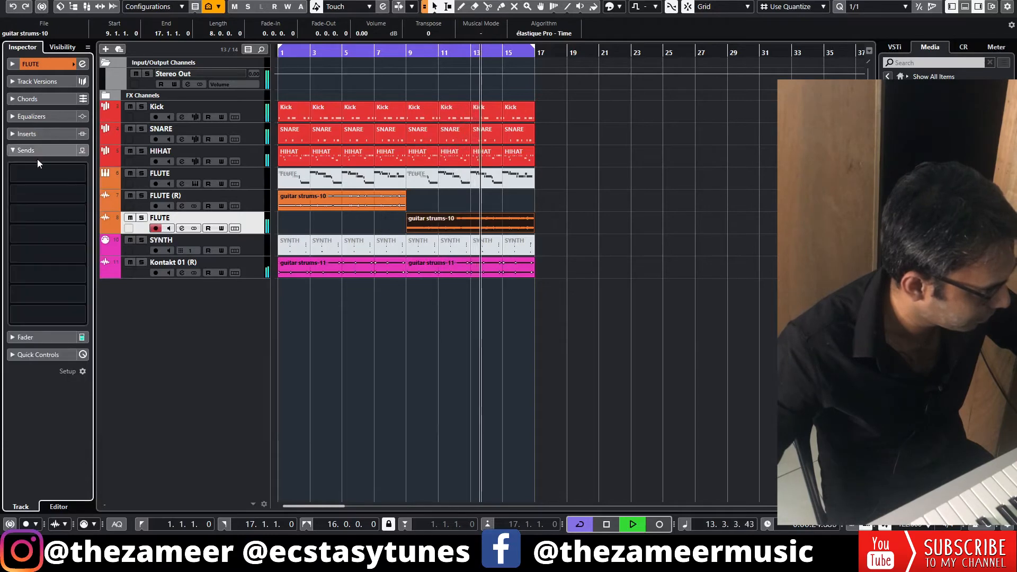
left_click(37, 165)
left_click(48, 214)
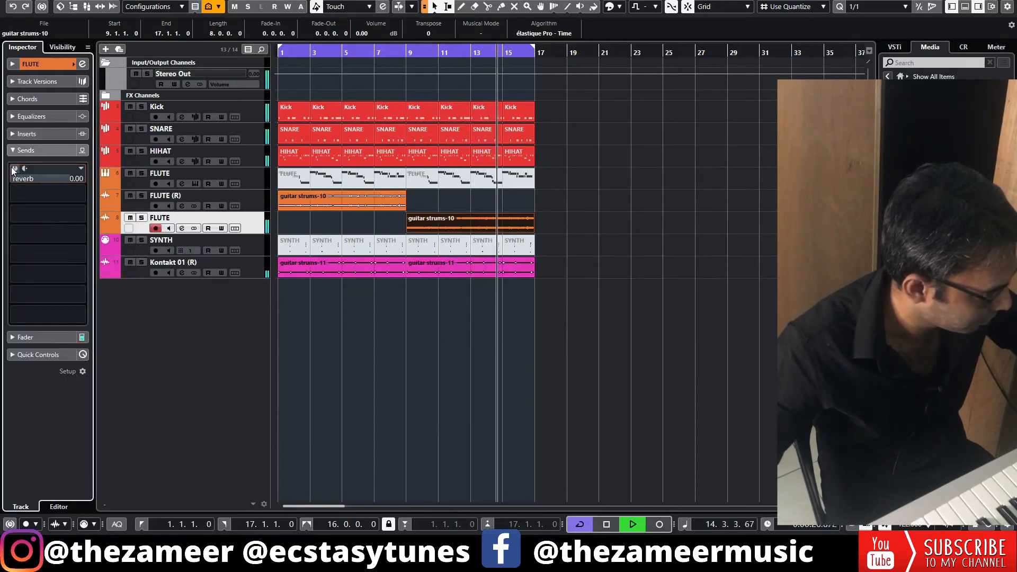
left_click_drag(62, 180, 12, 183)
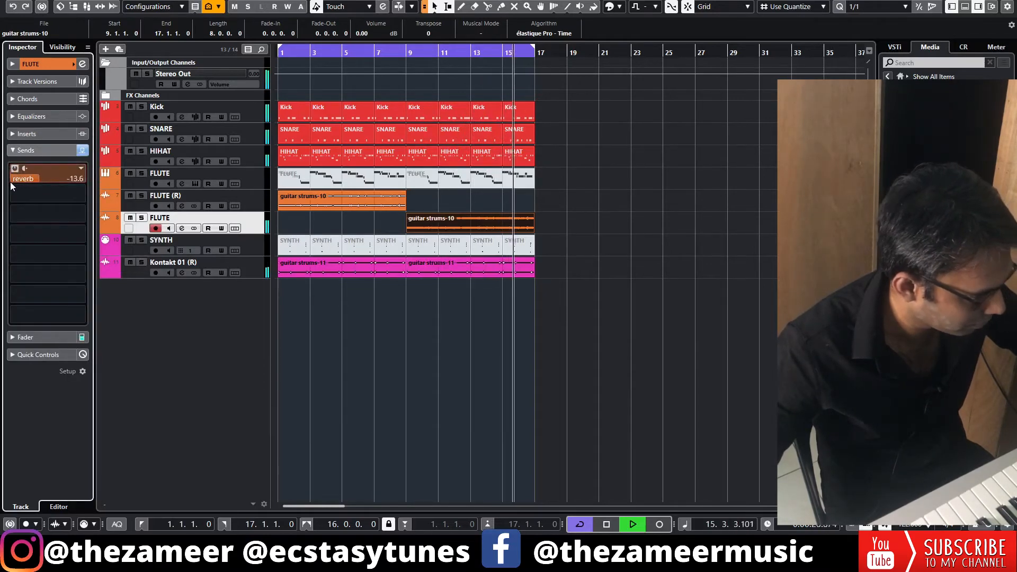
Add an active send to the DEL channel on the new FLUTE audio track at -11.1 dB
left_click(30, 192)
left_click(42, 243)
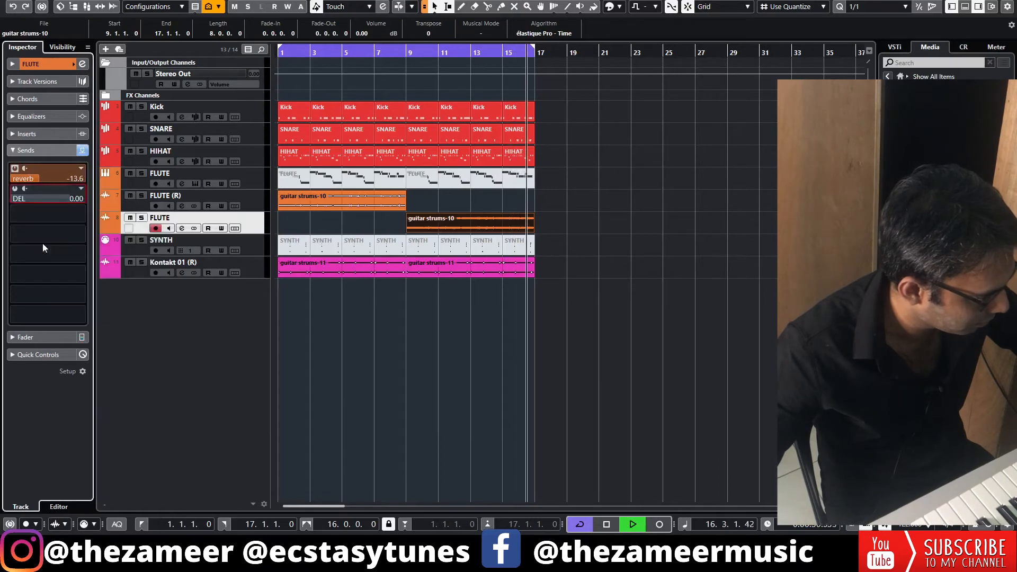
left_click(15, 189)
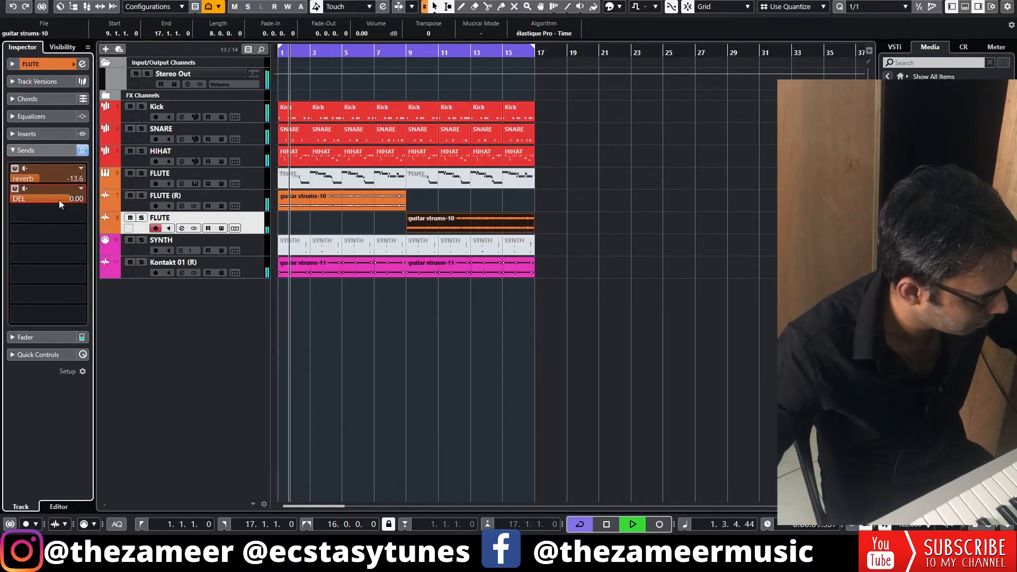
left_click_drag(20, 206, 16, 206)
left_click(425, 323)
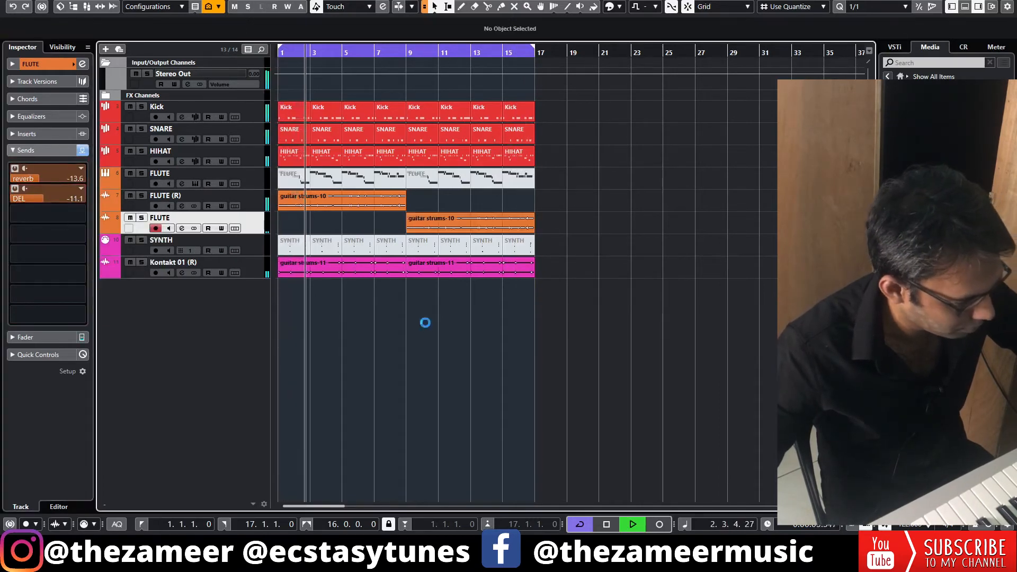
Play the orange FLUTE event from bar 9 to hear it with its reverb and delay sends
key("space")
left_click(487, 224)
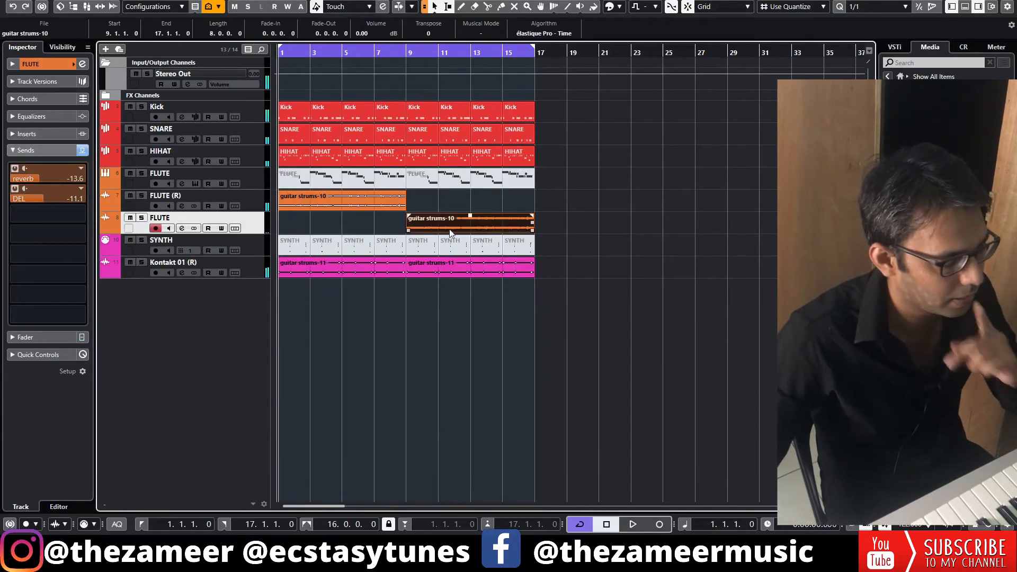
left_click(428, 206)
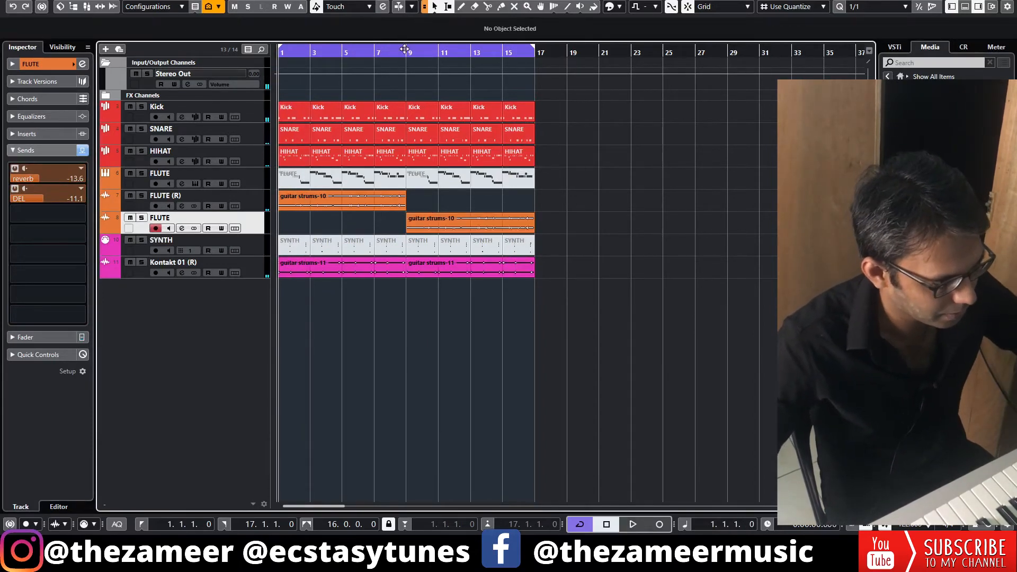
key("space")
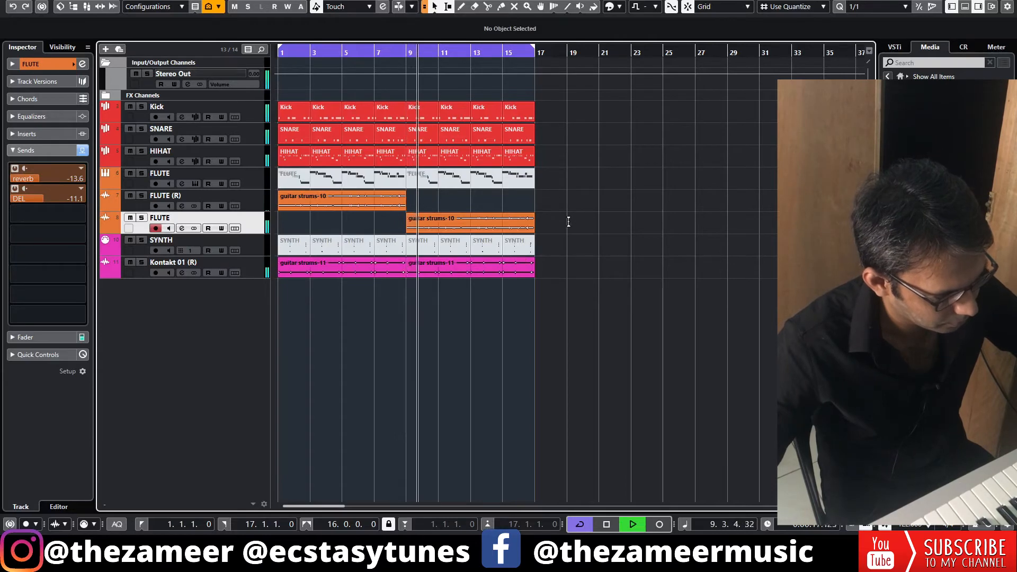
key("space")
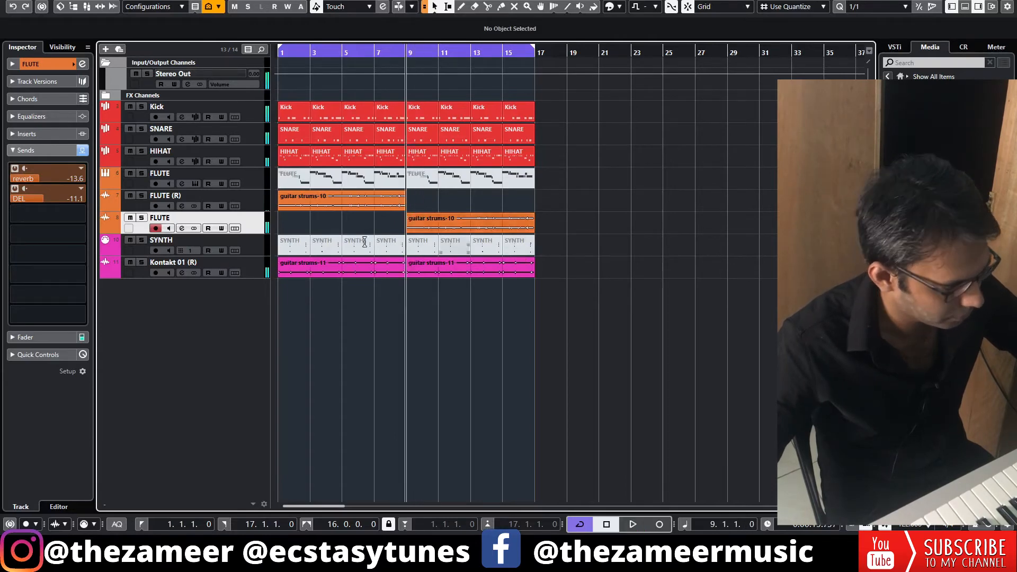
Enable a high-cut filter and a low-cut filter at 350.6 Hz in the equalizer of the new FLUTE audio channel
left_click(182, 228)
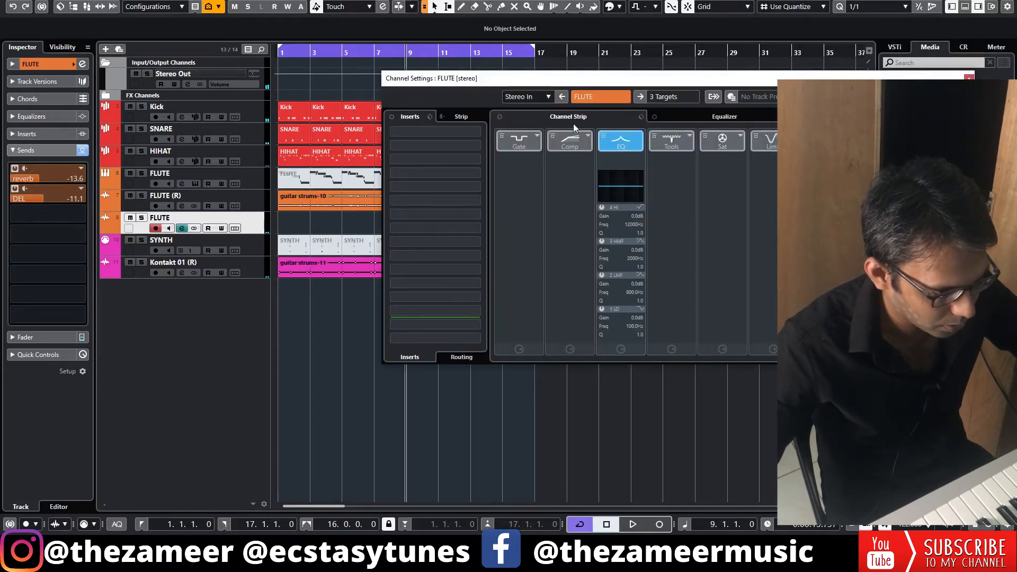
left_click(739, 117)
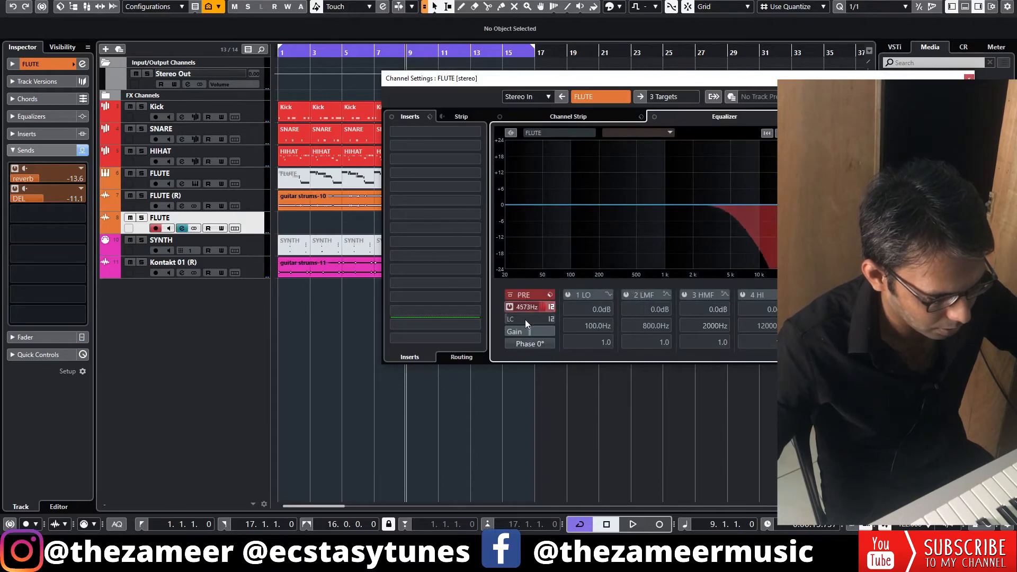
left_click_drag(526, 319, 516, 322)
key("space")
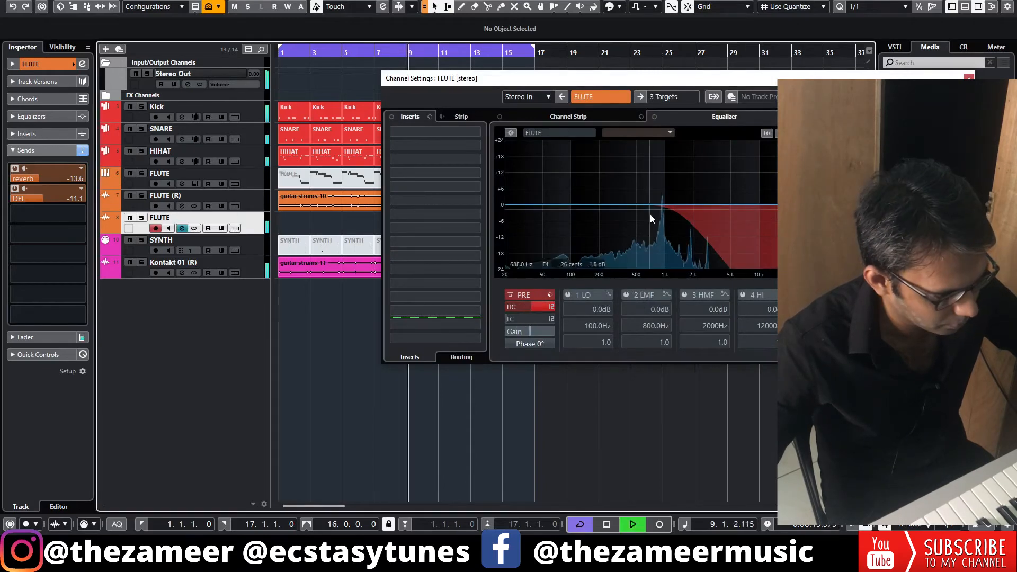
left_click(523, 308)
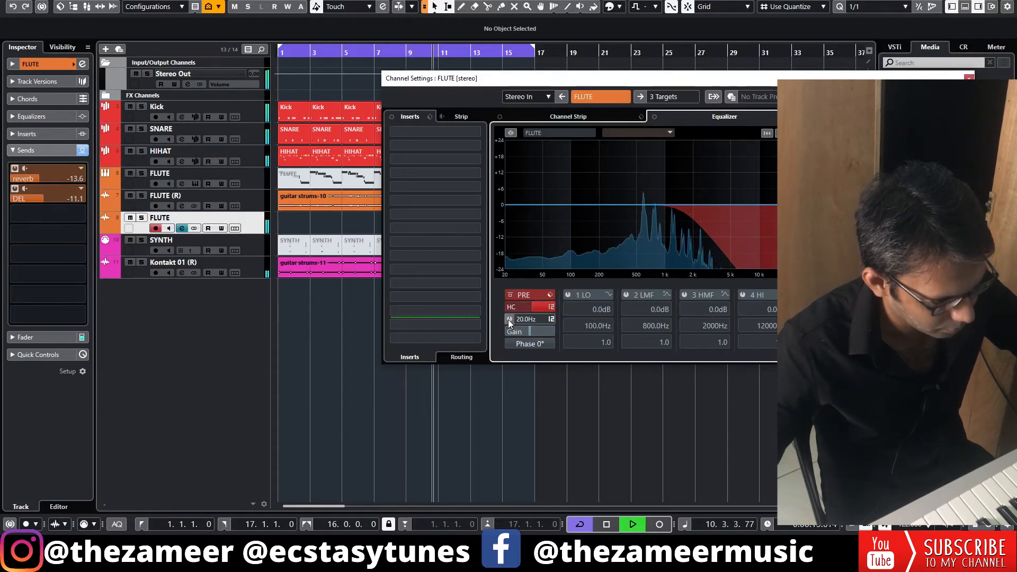
left_click_drag(534, 319, 547, 320)
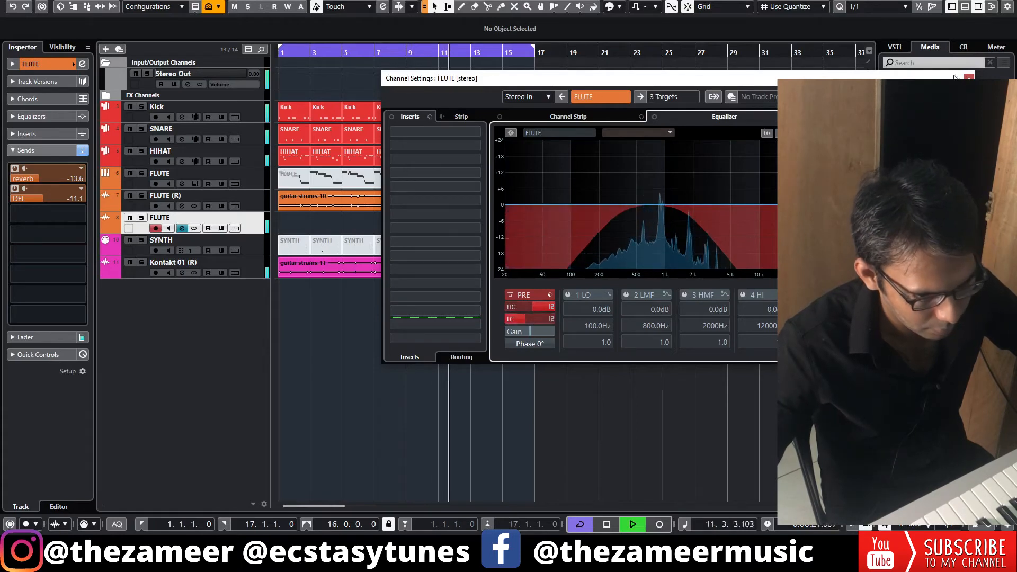
left_click(969, 78)
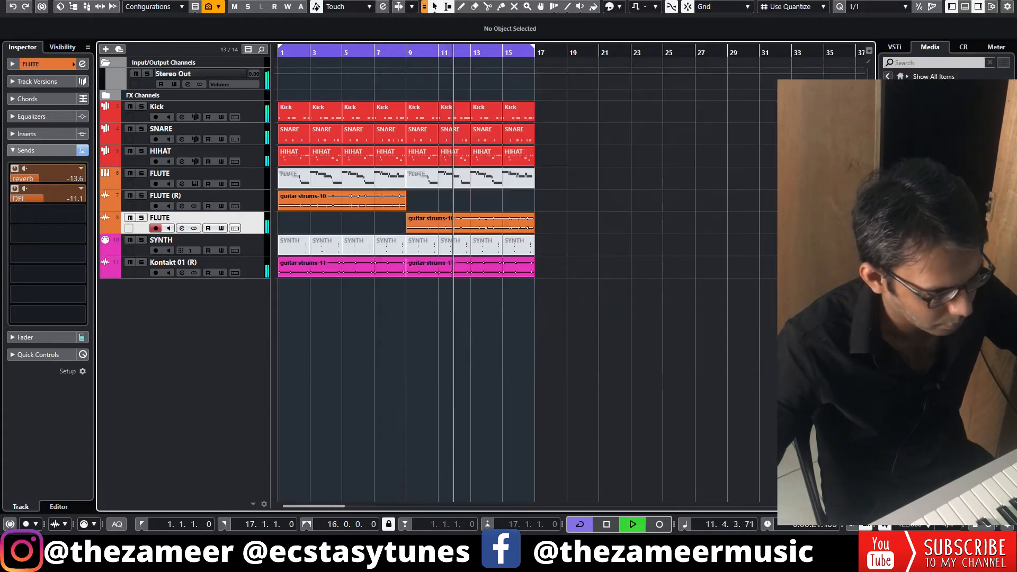
Lower the high-cut frequency of the FLUTE channel's equalizer slightly further
left_click(181, 228)
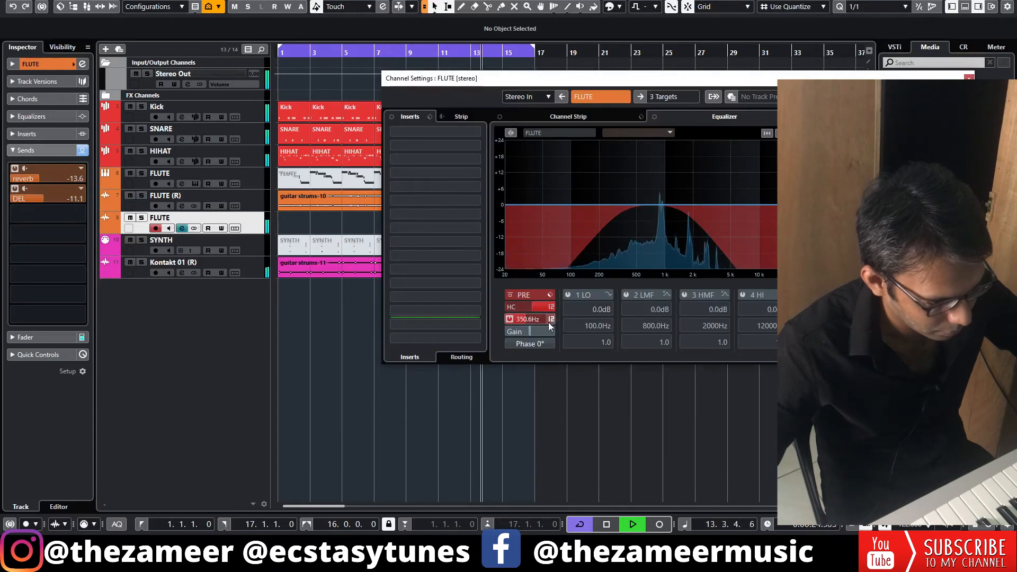
left_click_drag(532, 310, 524, 309)
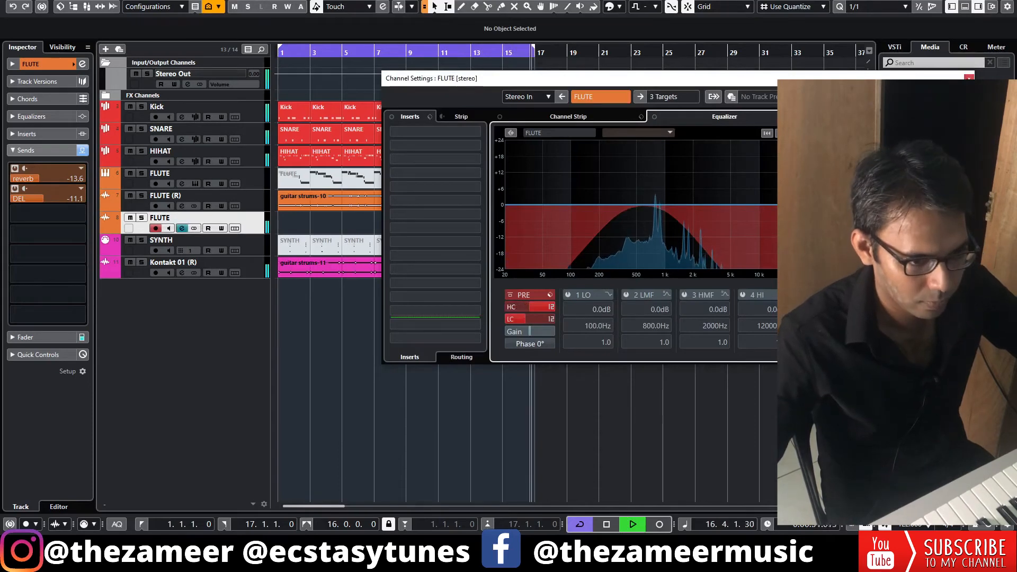
left_click(596, 375)
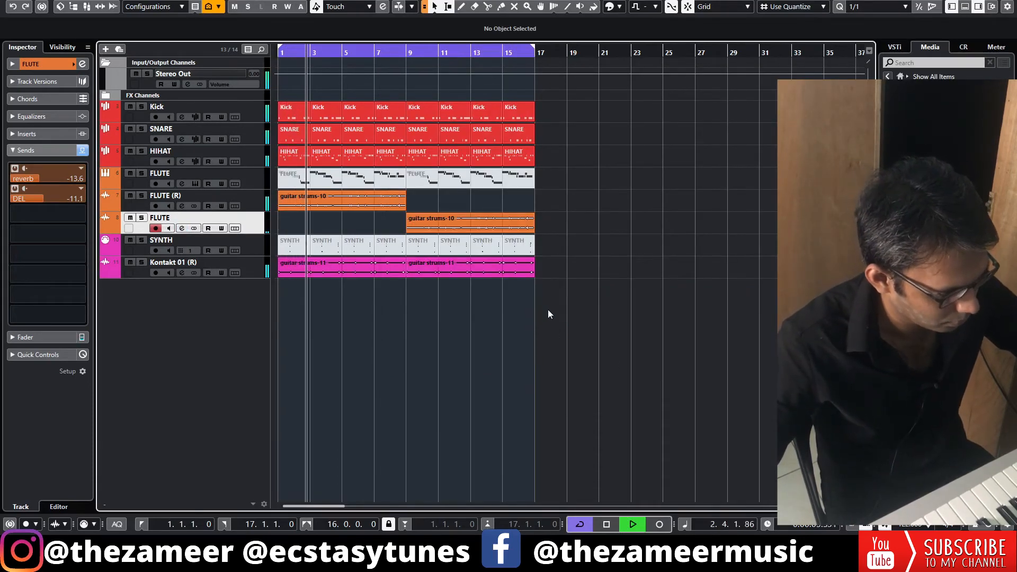
Set the quantize preset to 1/8 and cut the FLUTE event at bar 9 into two short pieces, leaving a gap until after bar 11
key("space")
left_click(472, 229)
key("h")
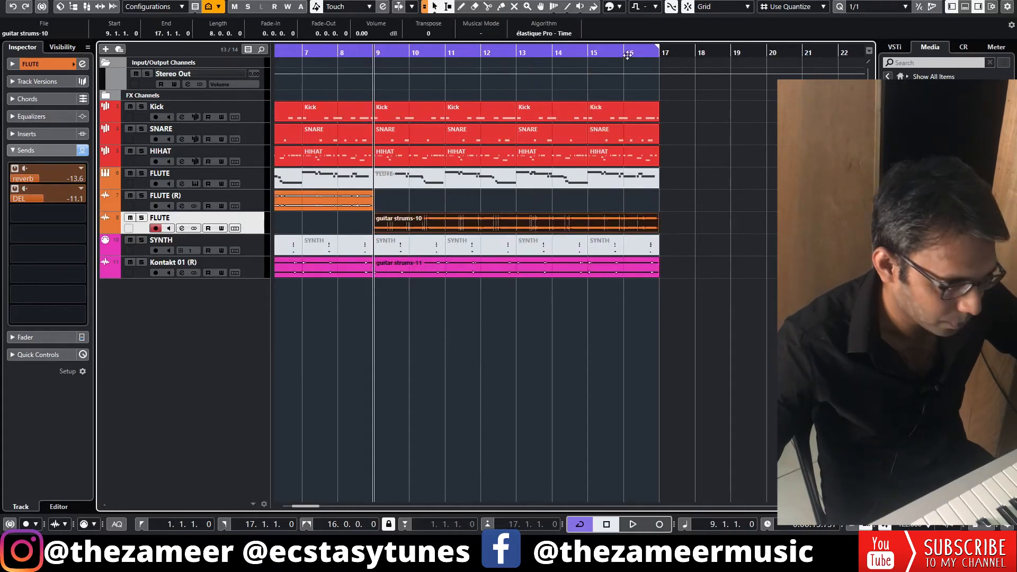
left_click(878, 8)
left_click(869, 53)
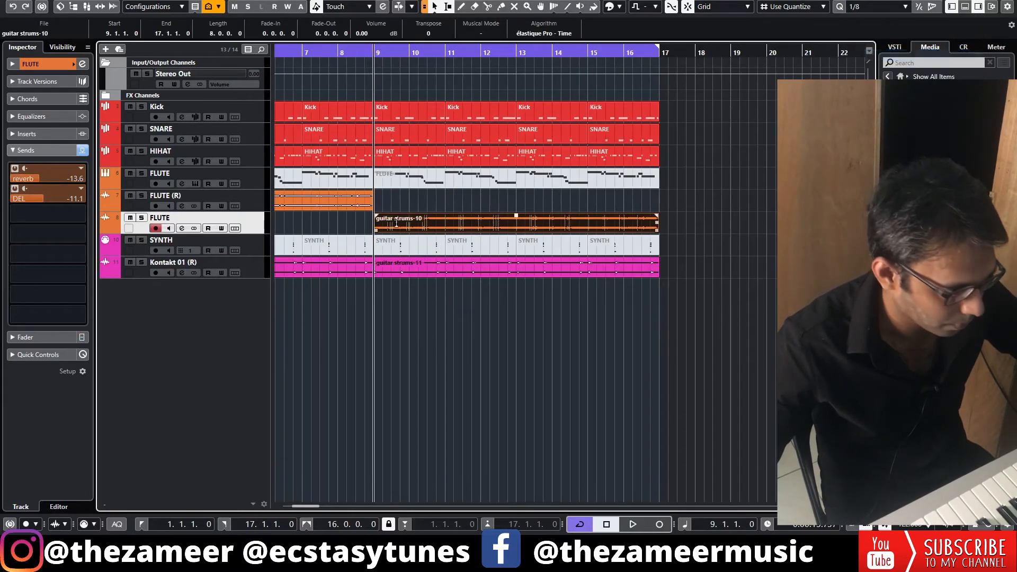
left_click(429, 228, "alt")
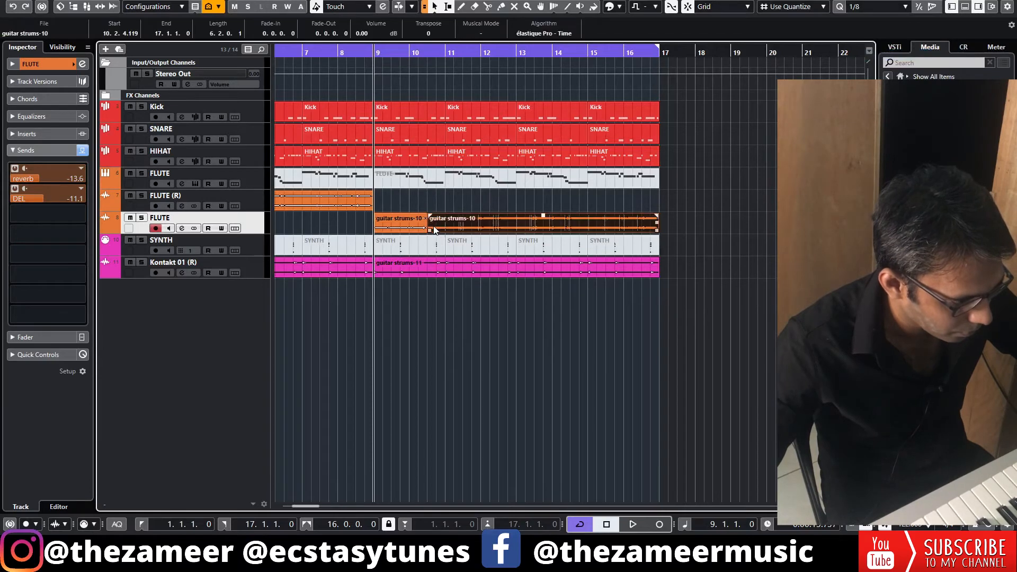
left_click_drag(430, 231, 446, 230)
Listen to the cut FLUTE pieces, starting playback just before bar 9
key("space")
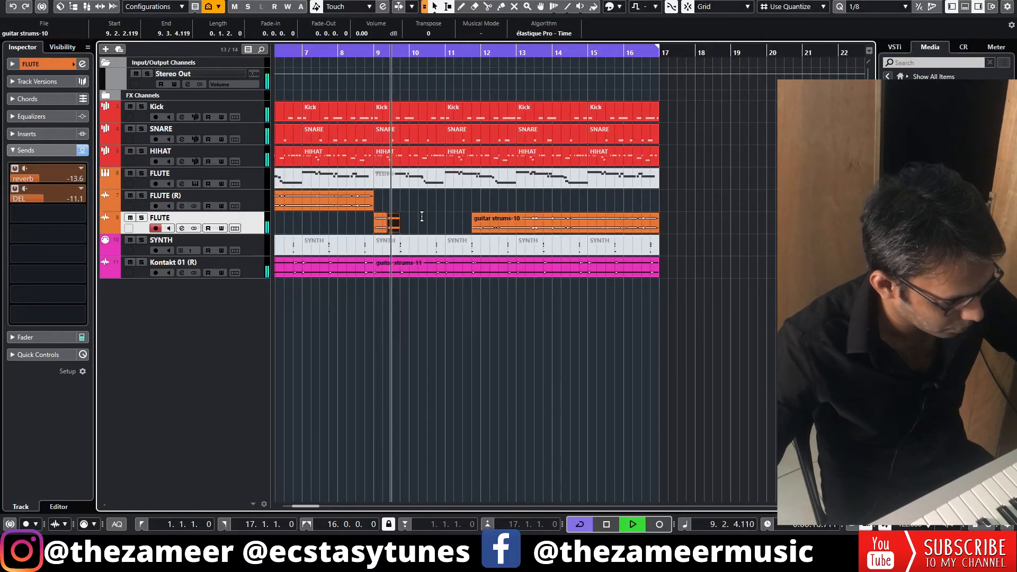
key("space")
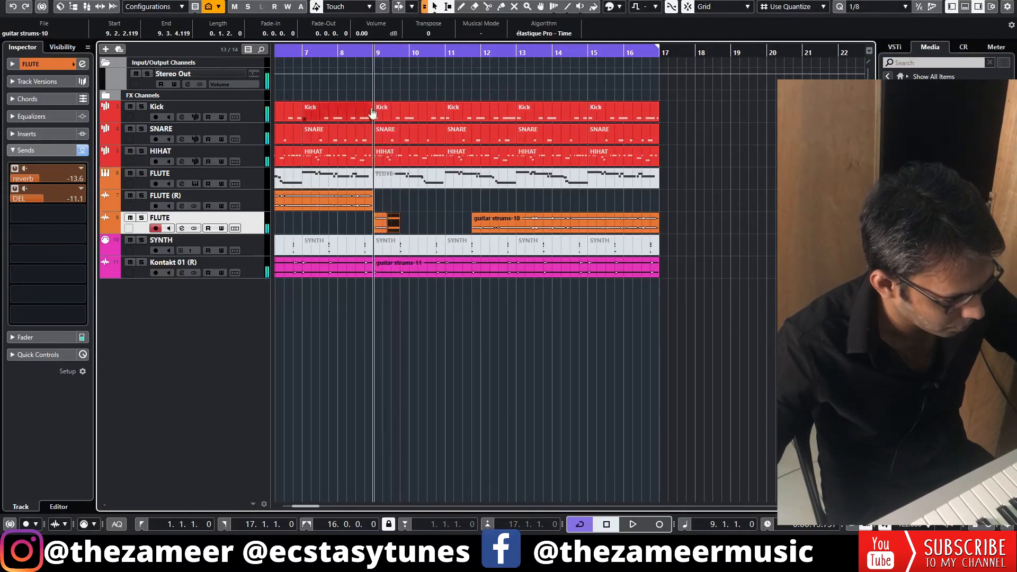
left_click_drag(370, 55, 375, 79)
key("space")
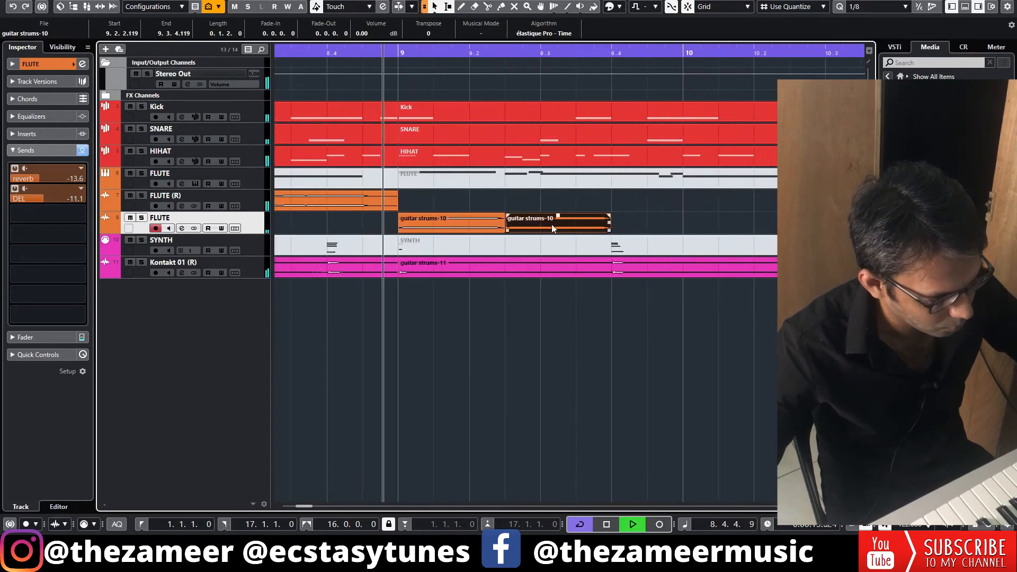
key("g")
key("g")
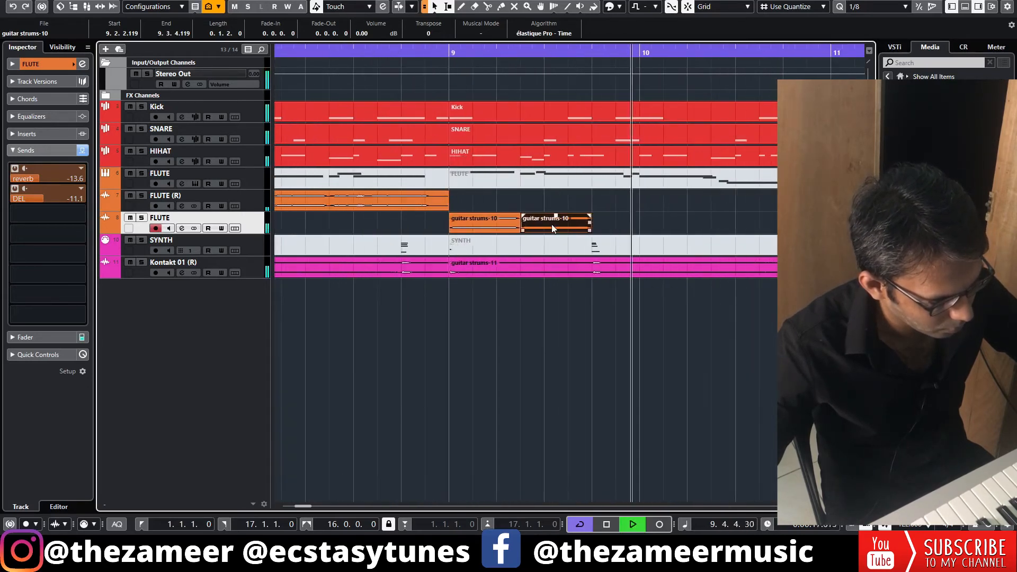
key("g")
key("space")
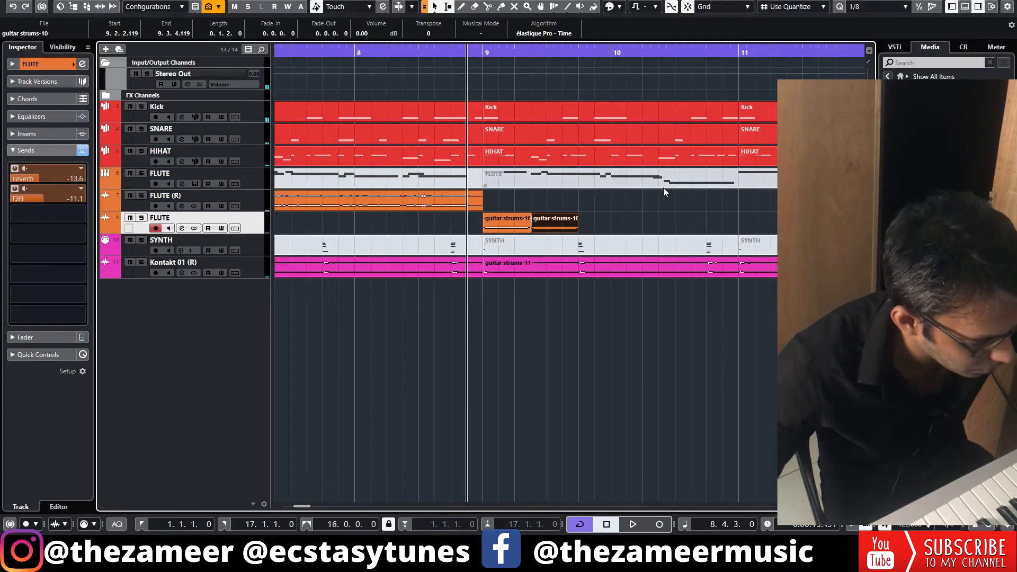
Reverse the second short FLUTE piece with Direct Offline Processing, applying it as a new version
key("F7")
left_click(146, 67)
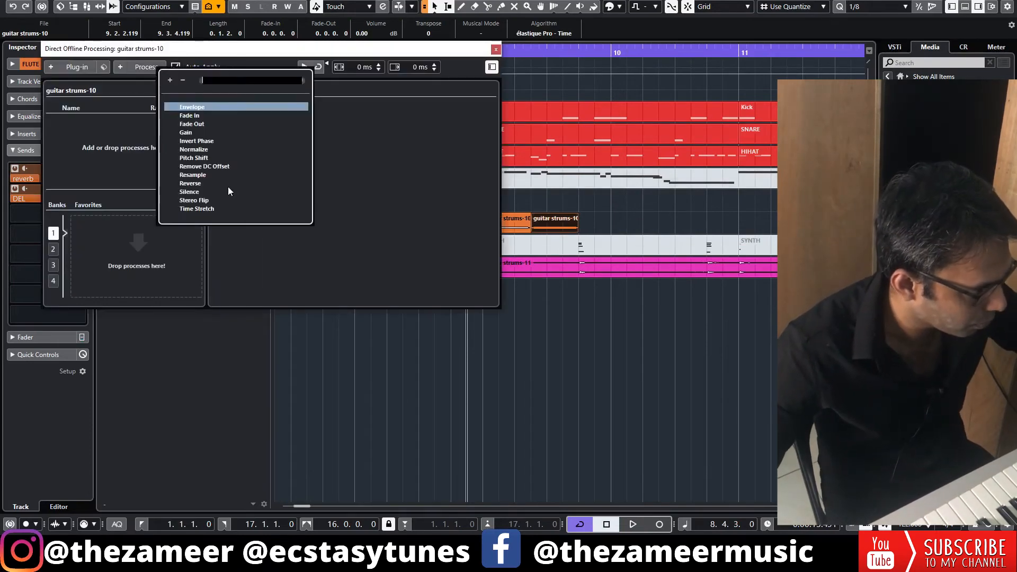
left_click(199, 183)
left_click(493, 295)
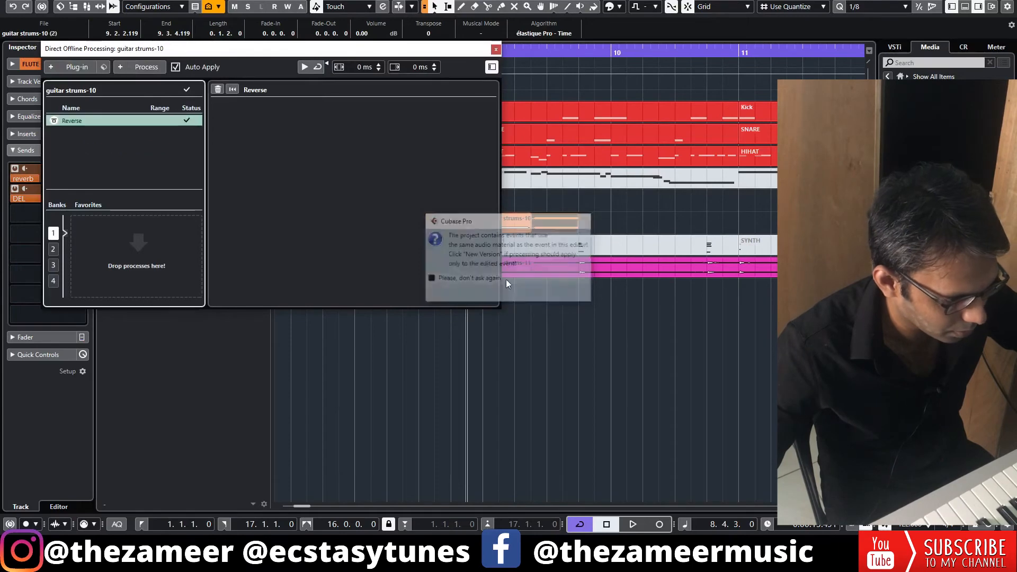
left_click(496, 49)
key("space")
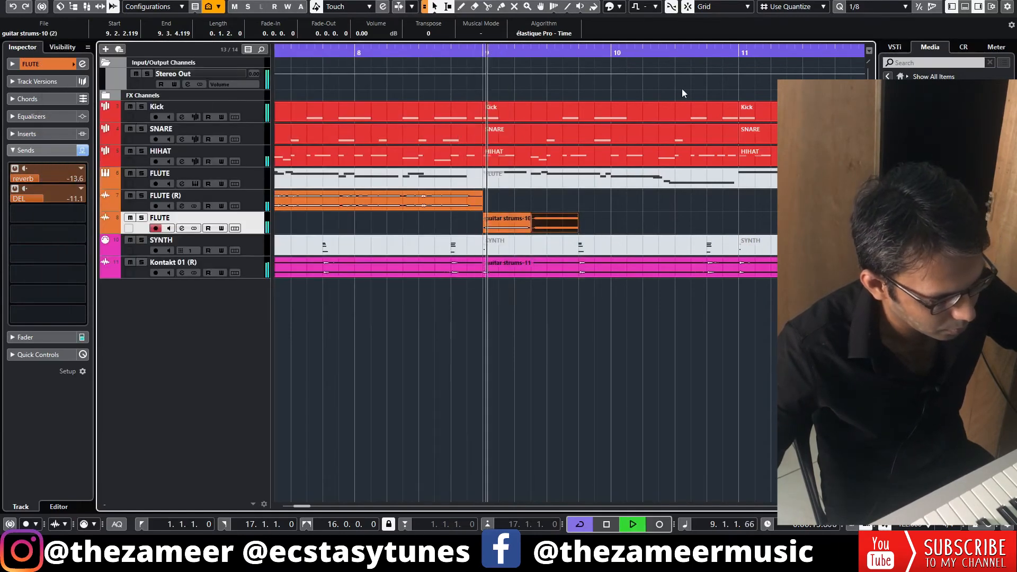
key("space")
Lengthen the reversed FLUTE piece to end at 10.2.1.0 and give it a fade-out of 0.0.2.7
left_click_drag(578, 230, 642, 230)
key("space")
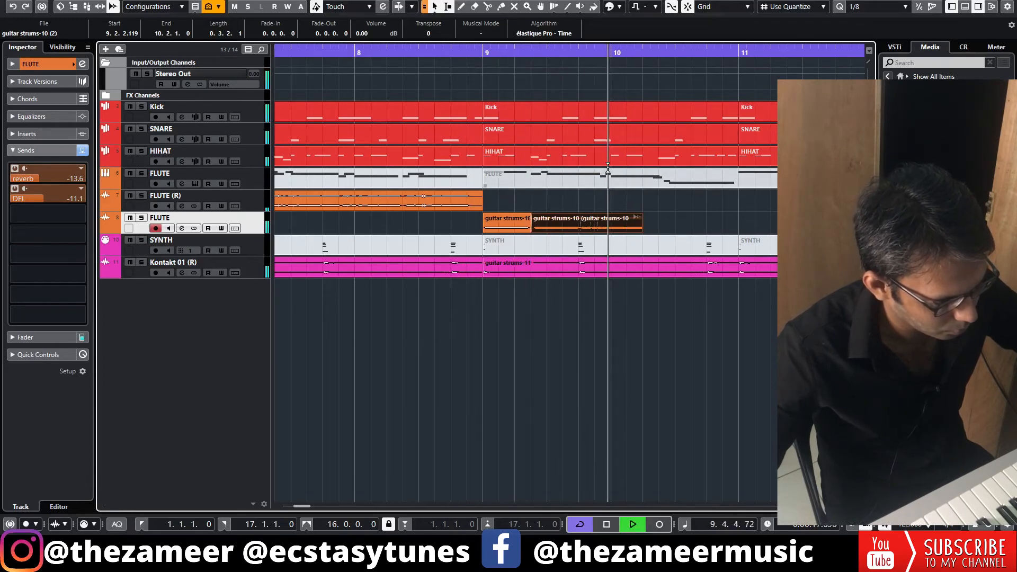
left_click_drag(639, 217, 625, 217)
key("space")
key("space")
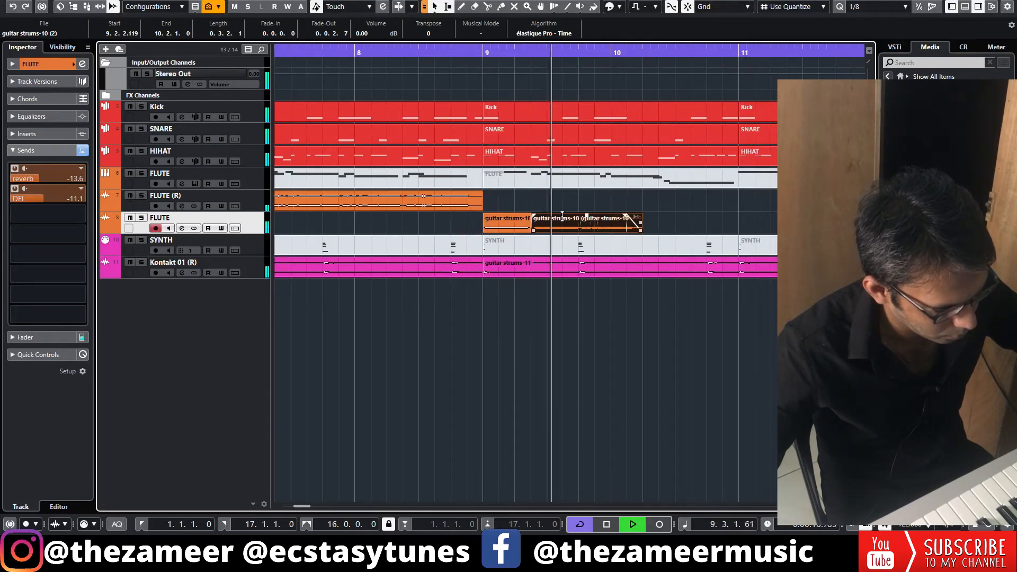
key("space")
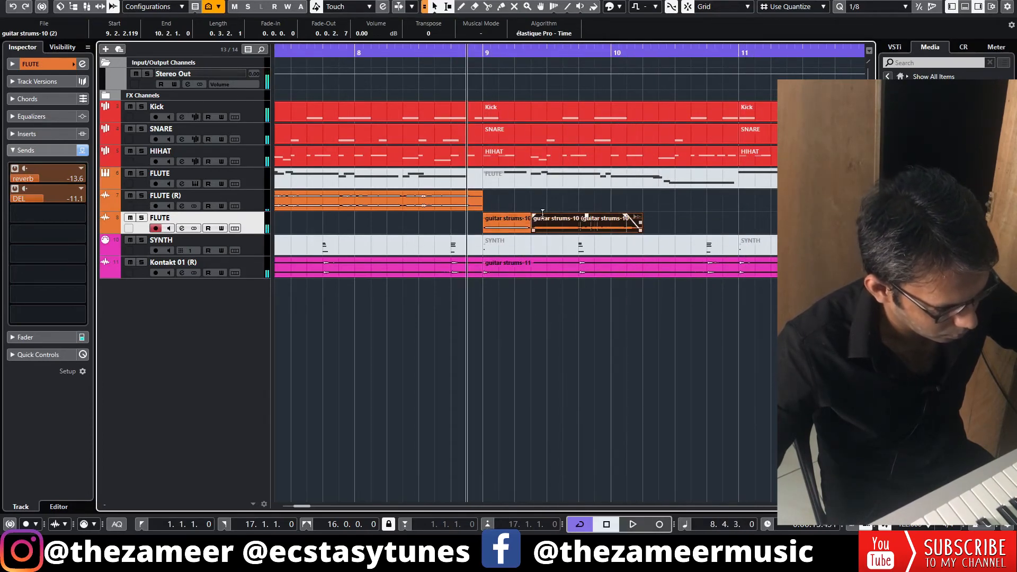
Lower the FLUTE track's DEL send to -22.9 dB and play the passage from before bar 9
left_click_drag(42, 203, 17, 200)
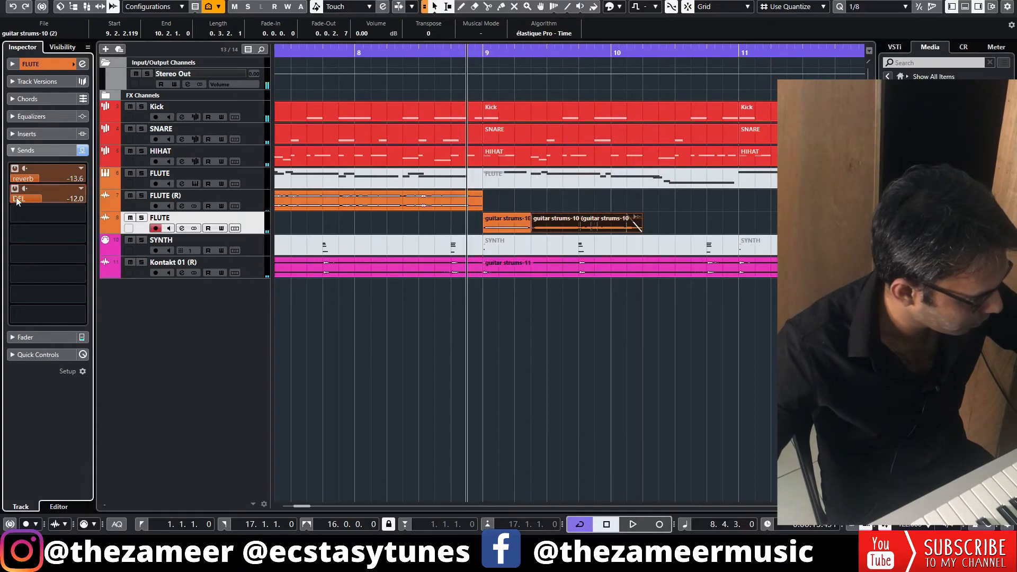
key("space")
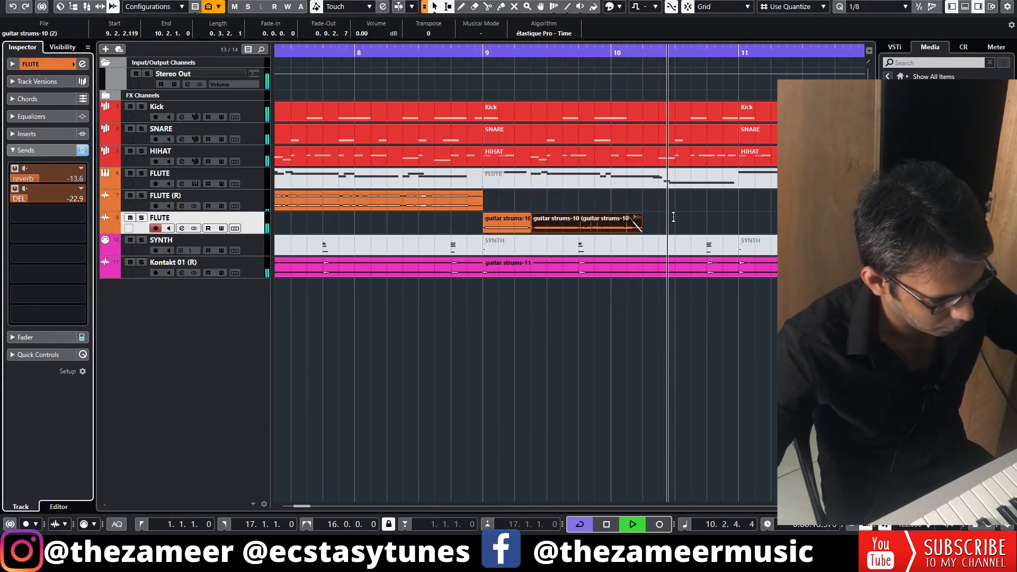
key("g")
key("g")
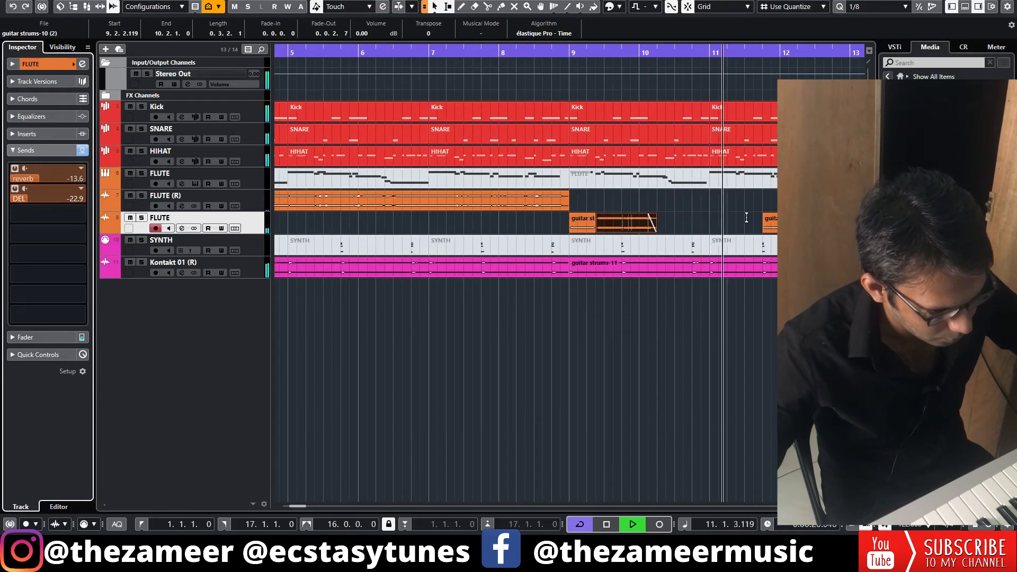
key("space")
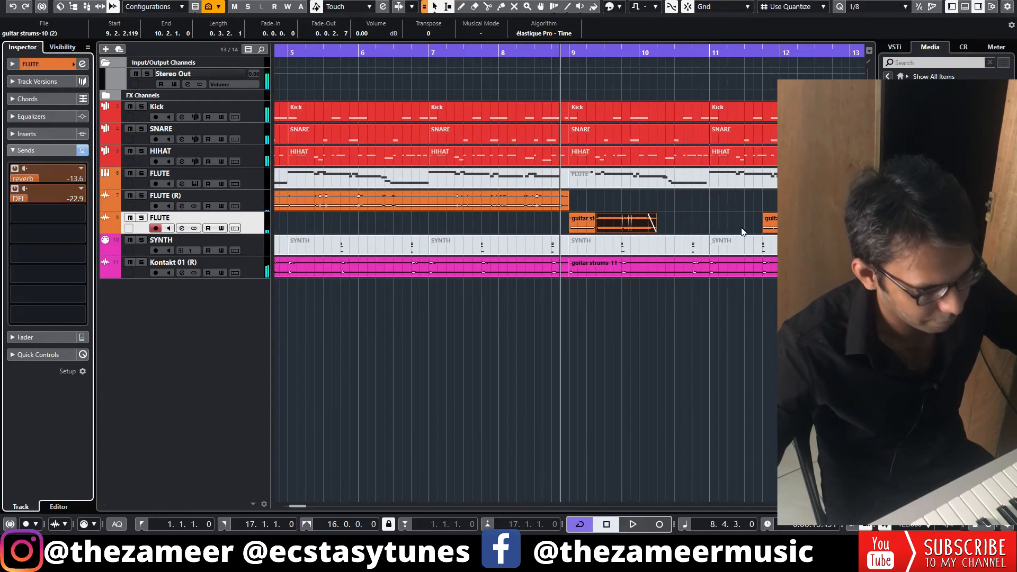
Delete the long FLUTE event after bar 11 and repeat the range from bar 9 to 11 up to bar 17
key("g")
key("g")
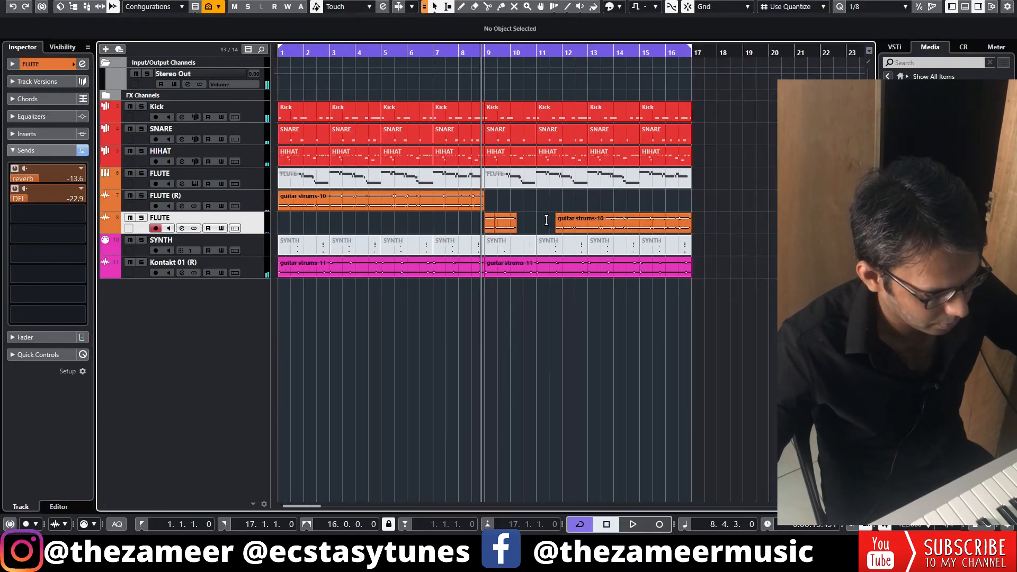
left_click(579, 223)
key("Delete")
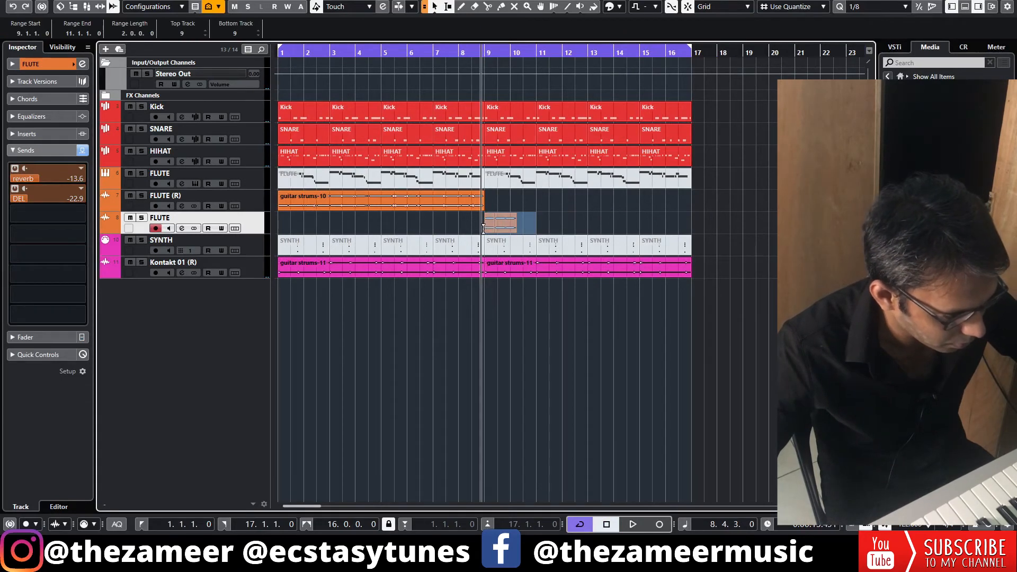
key("ctrl+d")
key("space")
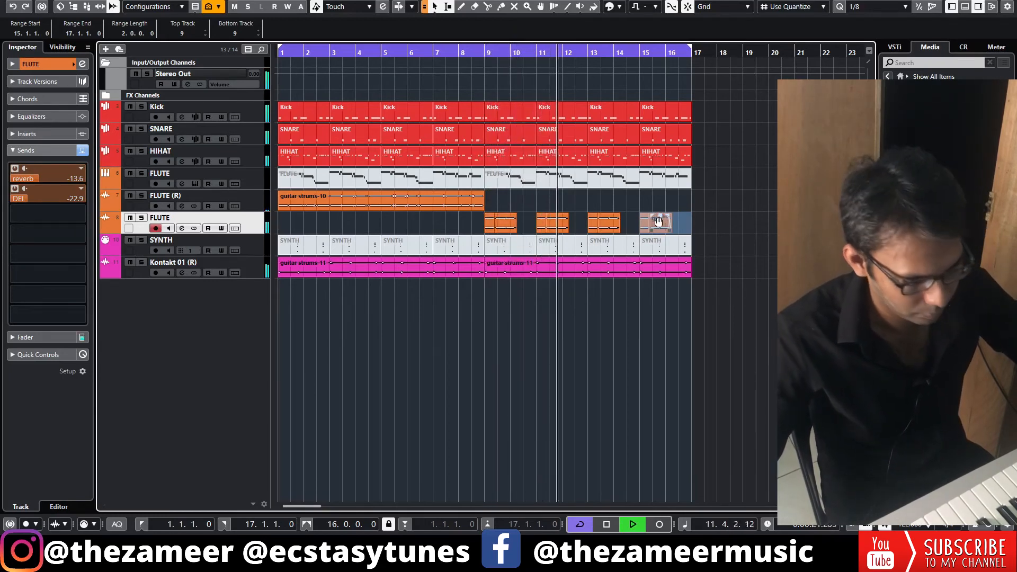
left_click(750, 295)
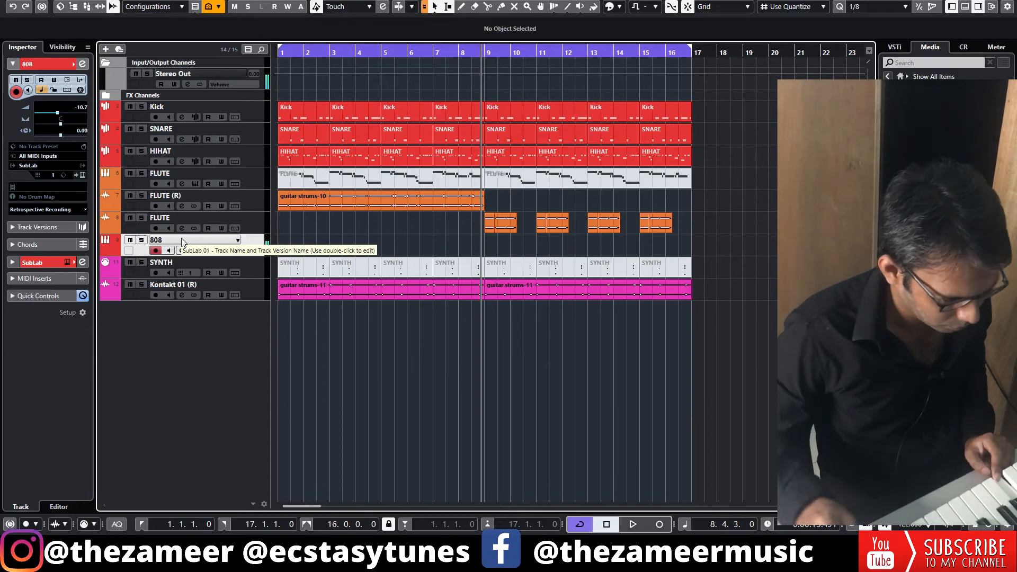
Record an 808 bass line over the first eight bars and quantize its bar 8 notes to 1/16
key("KP_Multiply")
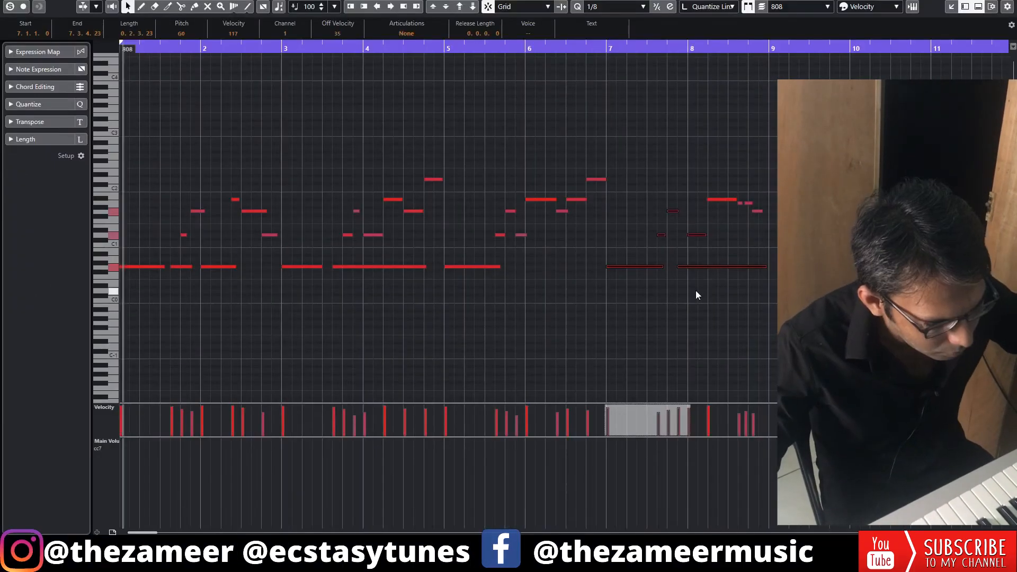
left_click_drag(690, 183, 765, 225)
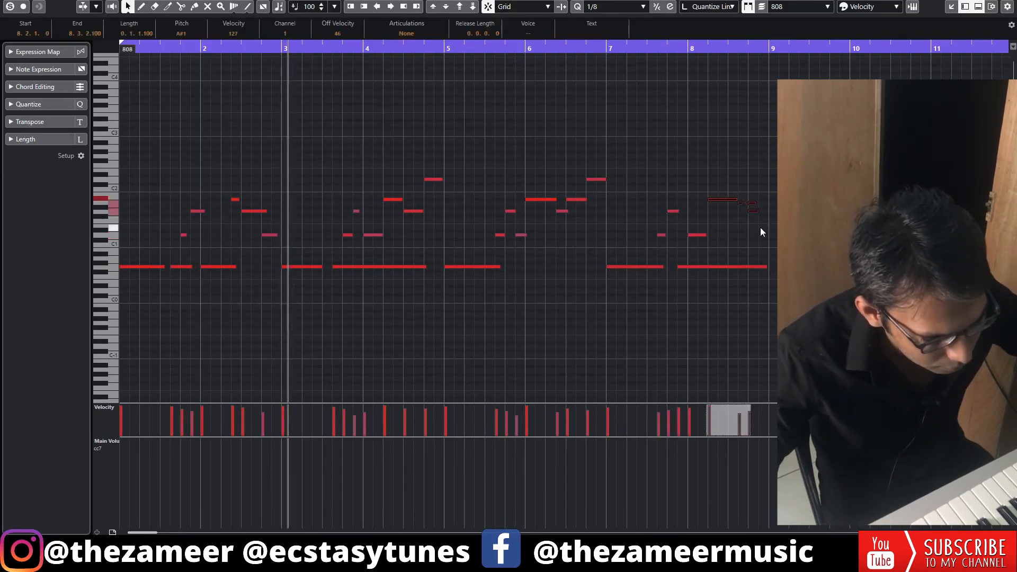
left_click(636, 6)
left_click(639, 67)
left_click_drag(690, 162, 774, 247)
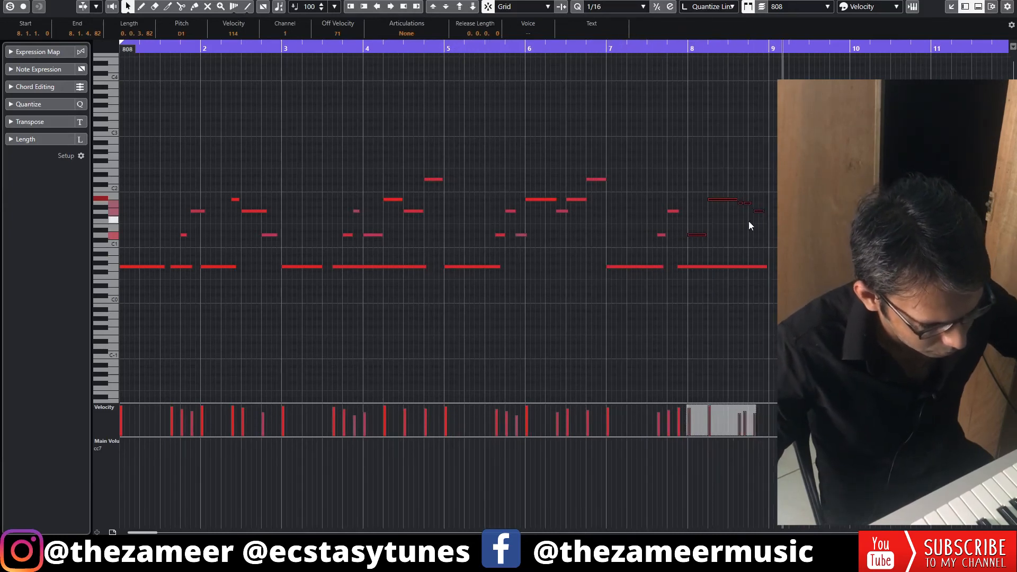
key("space")
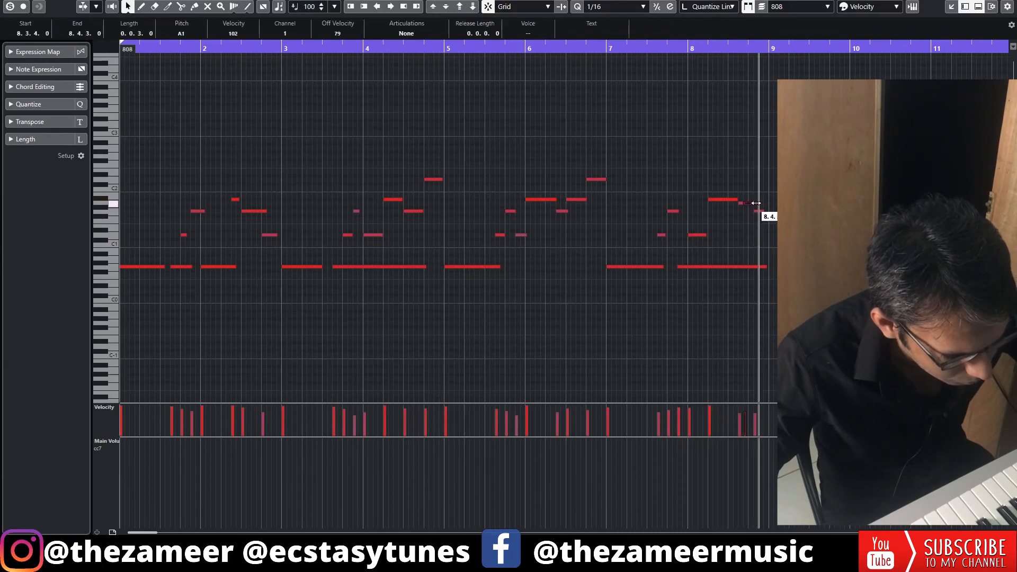
Return to the arrangement and extend the recorded 808 event to end at 9.1.1.0
key("Escape")
left_click(507, 246)
left_click(480, 252)
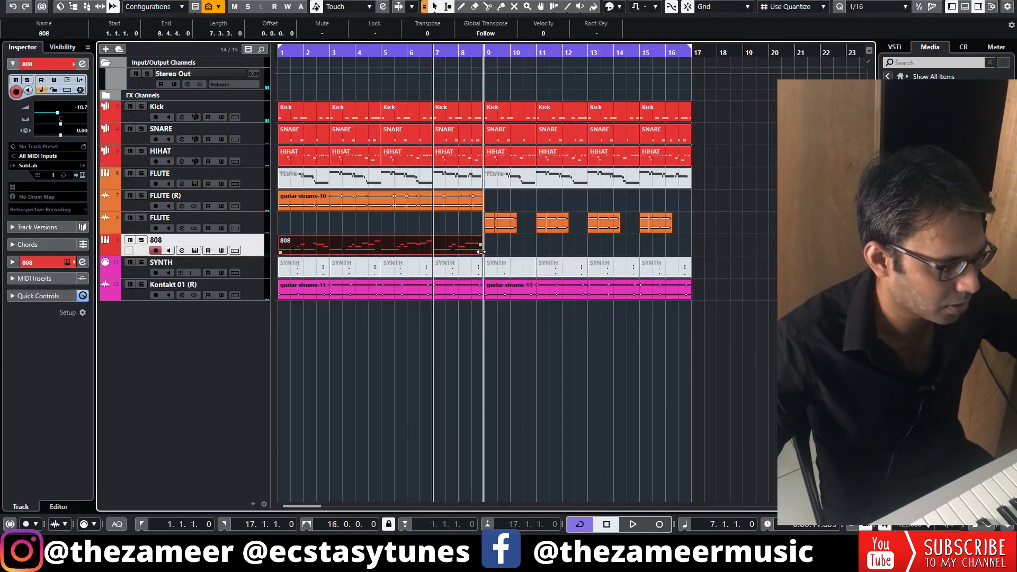
Record another 808 part over the range from bar 9 to 17 and play the whole beat from bar 1
left_click(485, 53)
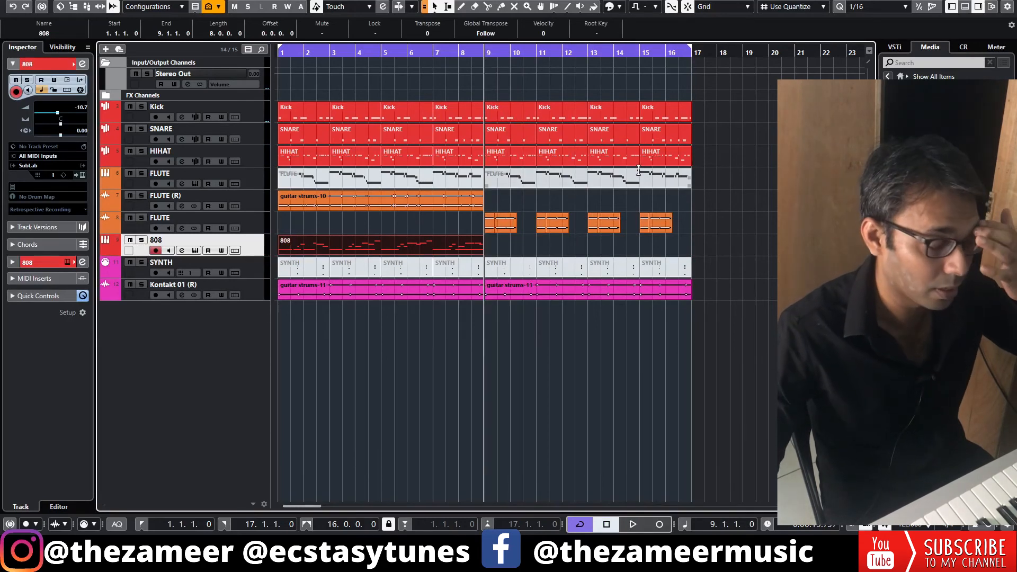
key("ctrl+KP_1")
key("ctrl+shift+a")
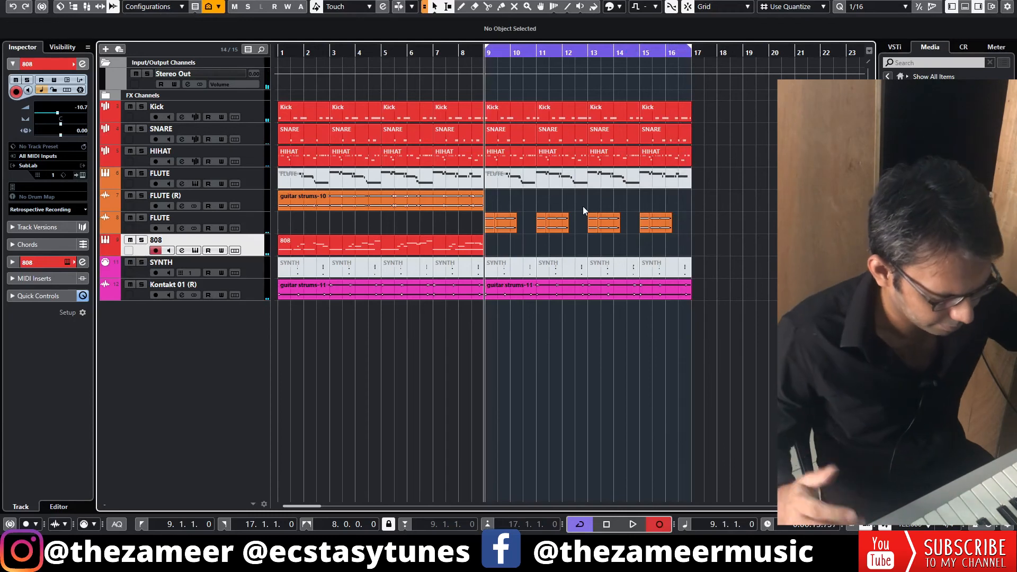
key("KP_Multiply")
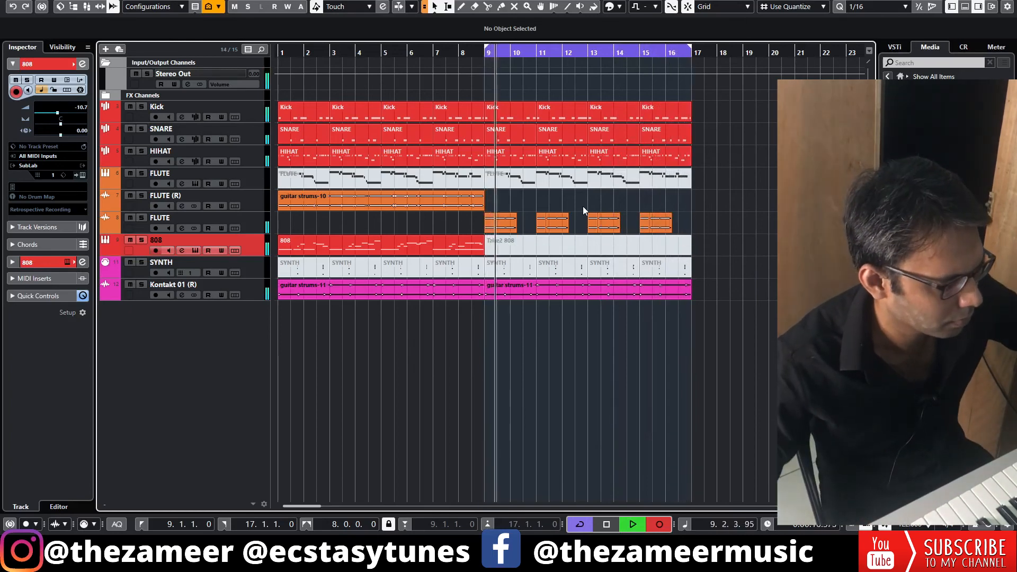
key("space")
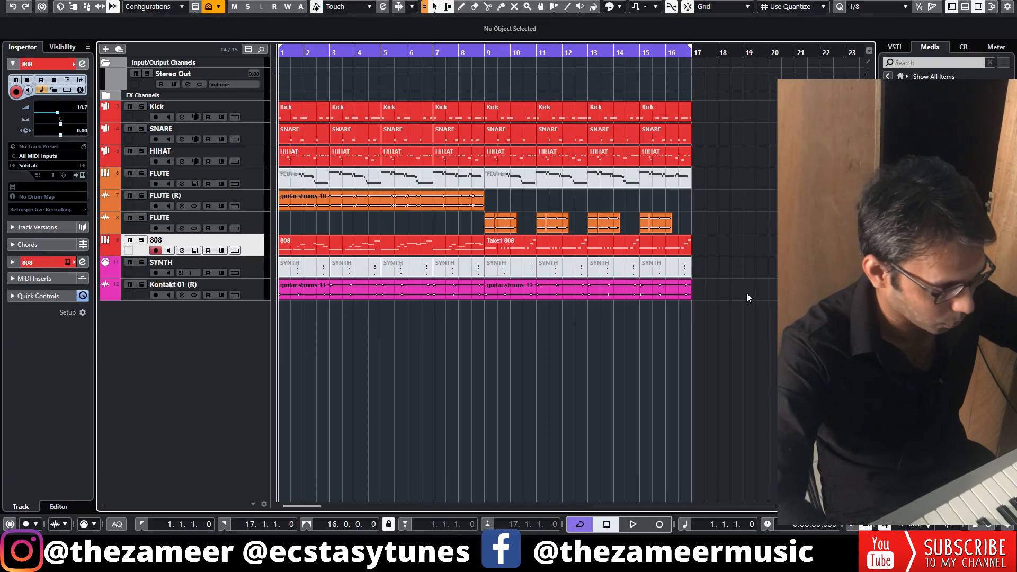
key("space")
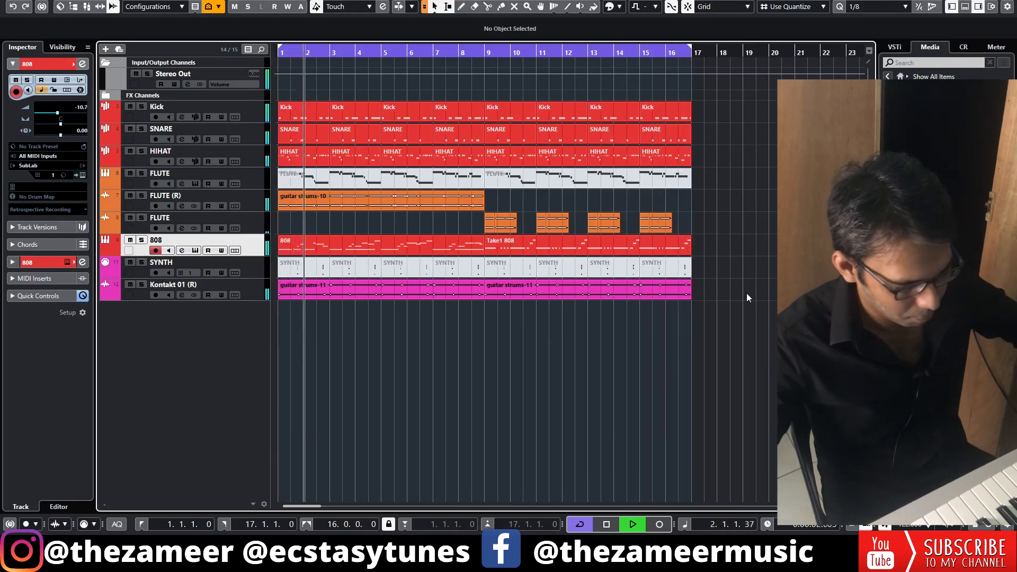
key("space")
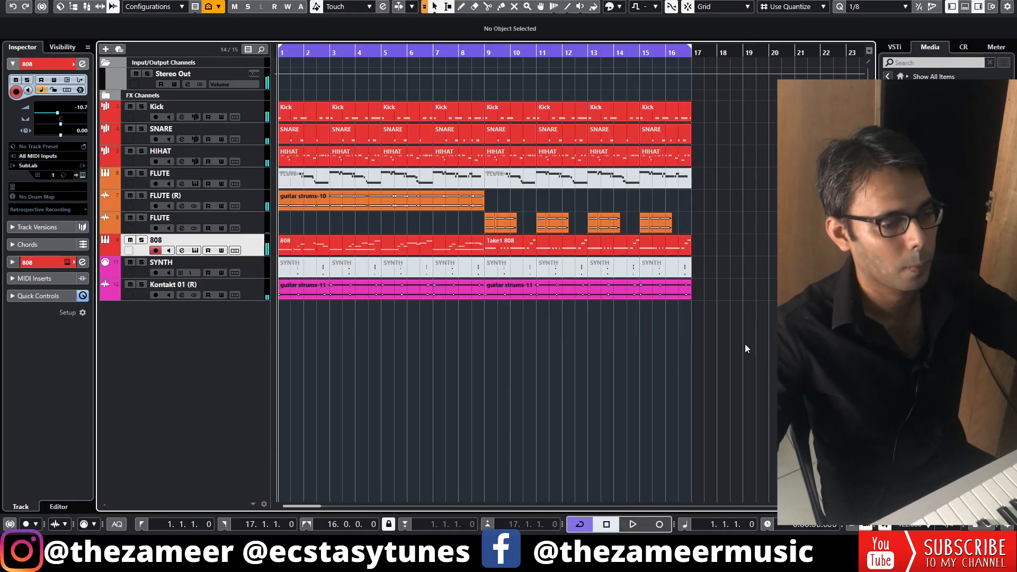